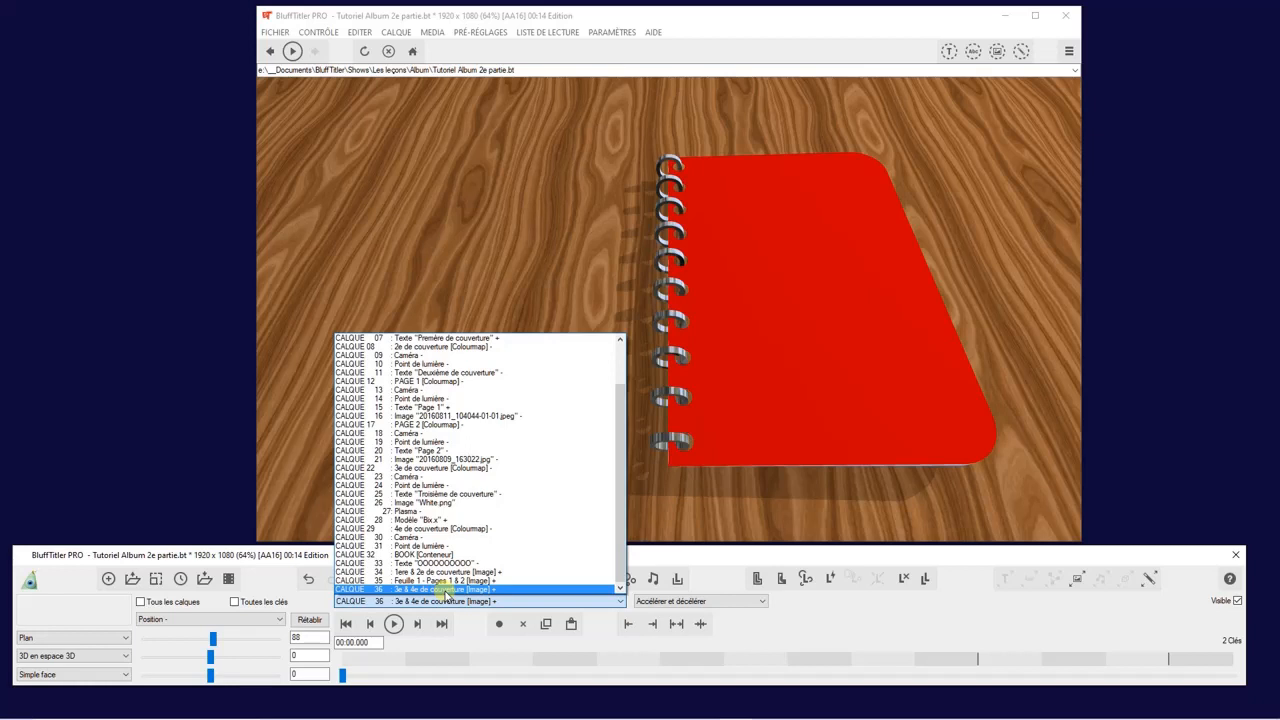
- Duplicate the PAGE 1 colourmap layer together with its attached layers
click(892, 508)
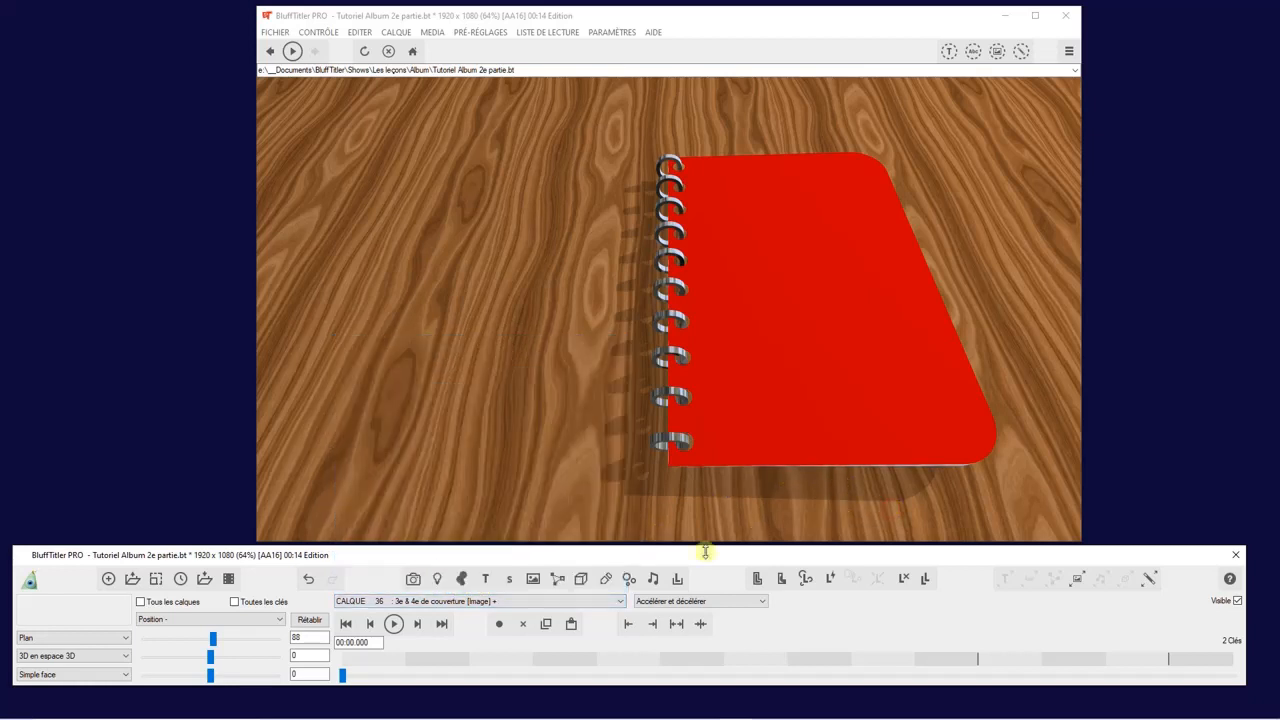
click(505, 603)
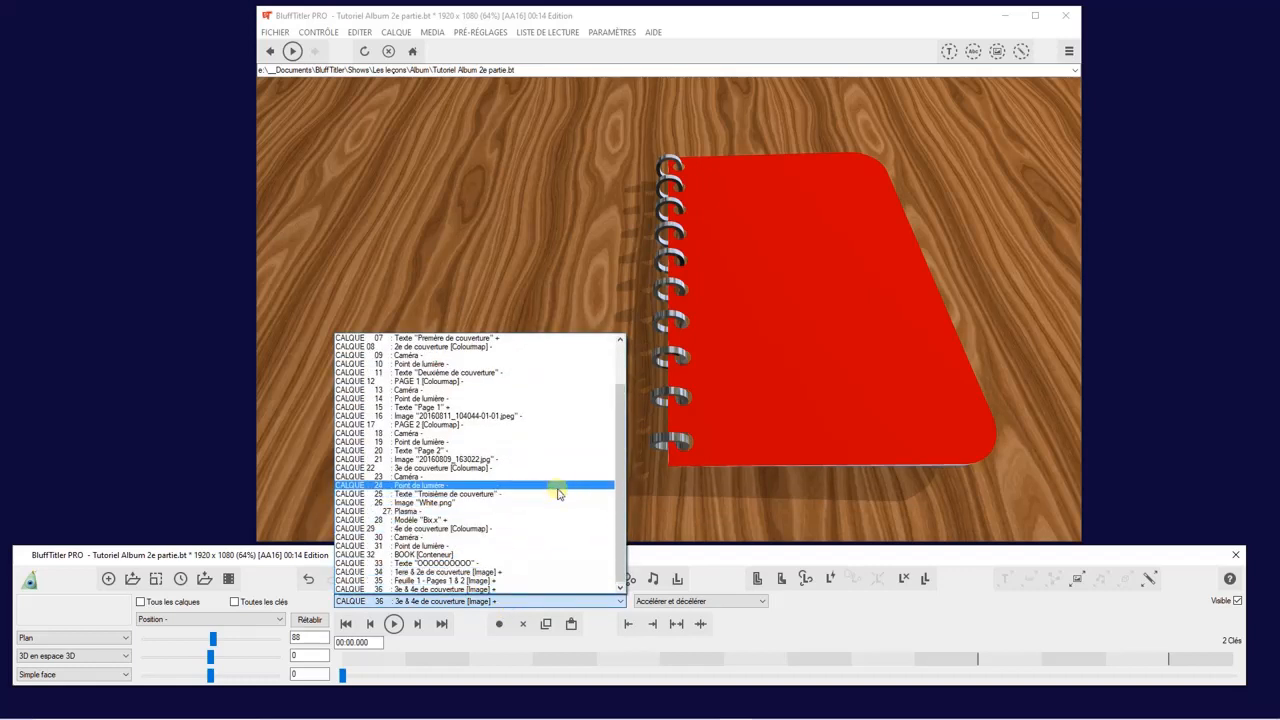
click(607, 485)
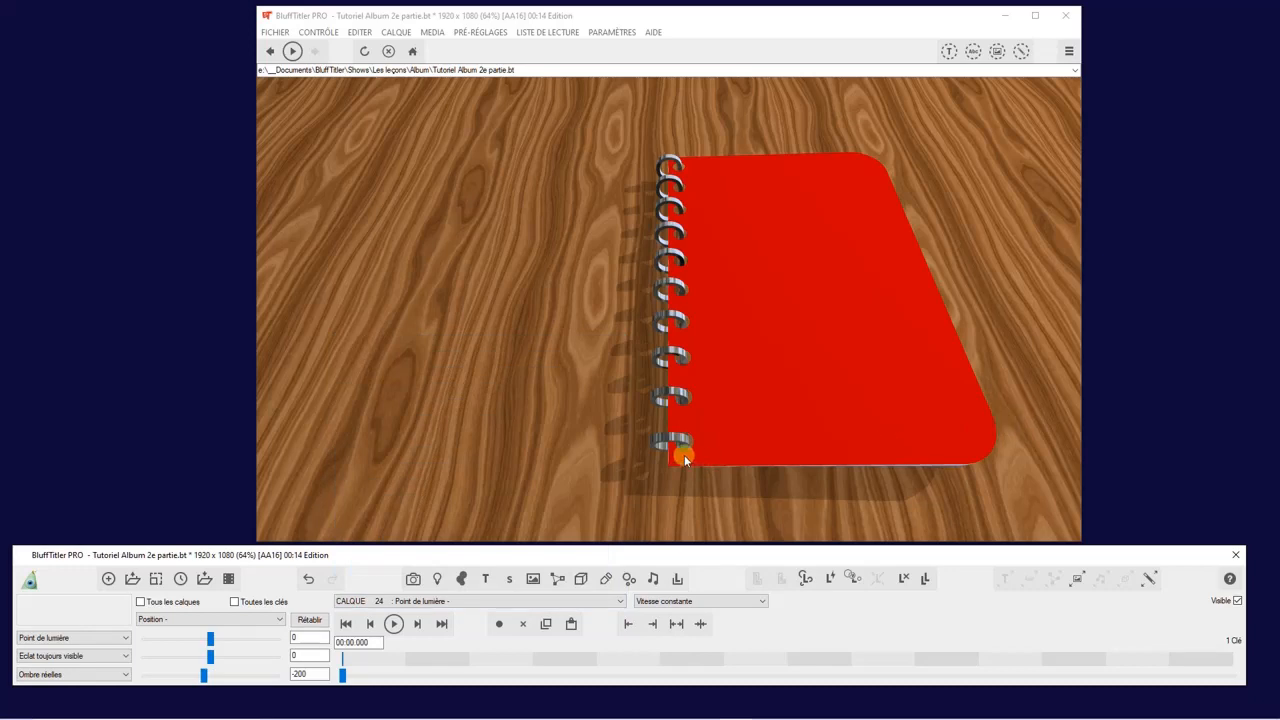
click(434, 602)
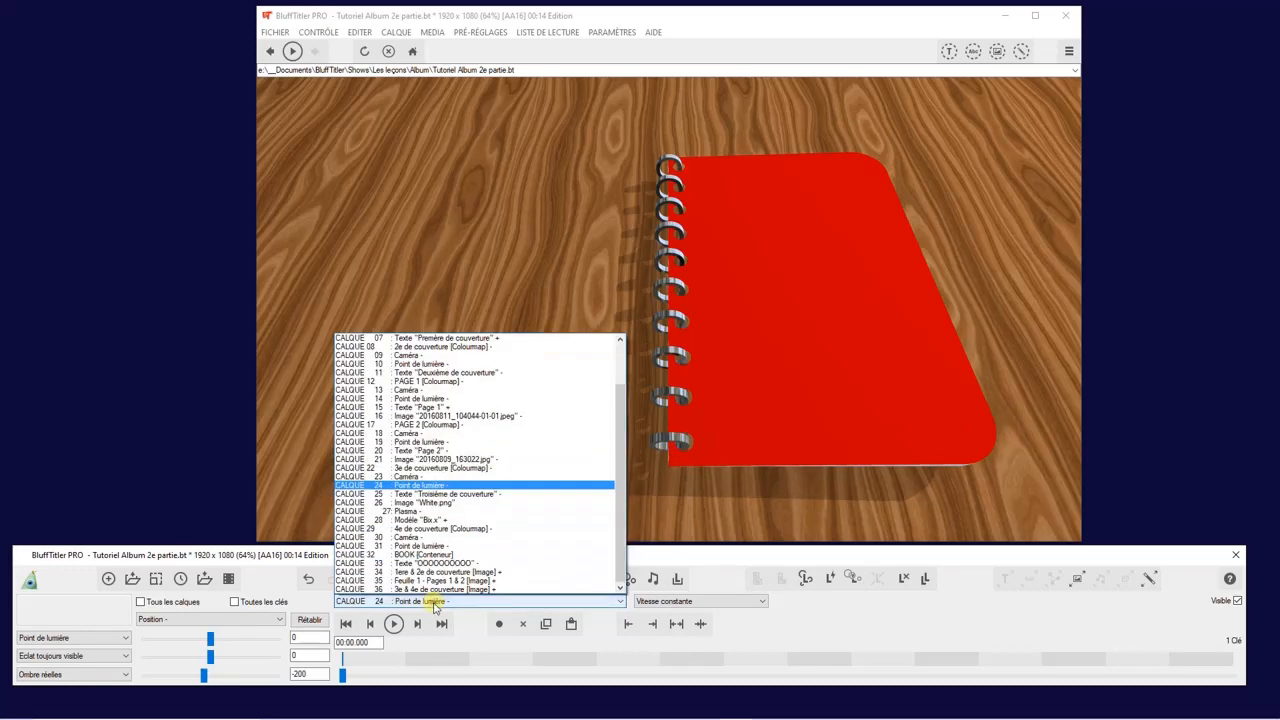
click(461, 382)
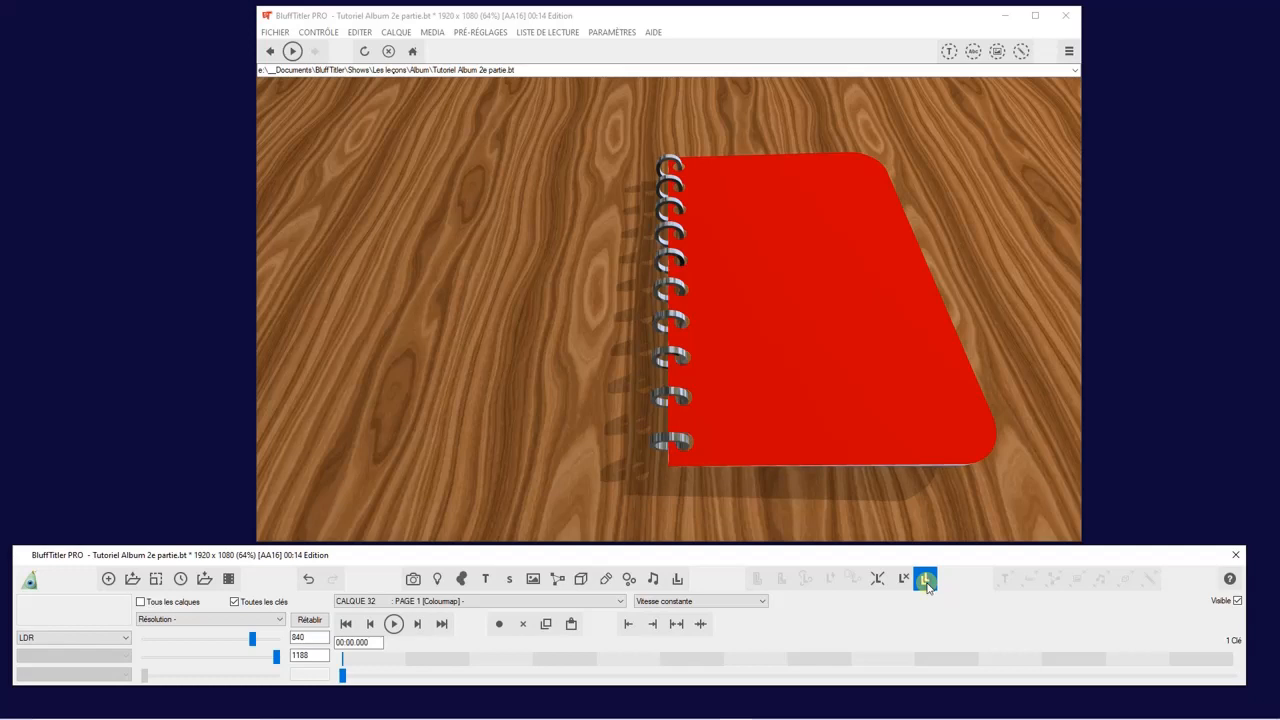
- Rename the duplicated PAGE 1 colourmap, layer 32, as PAGE 3 in its layer properties
click(391, 604)
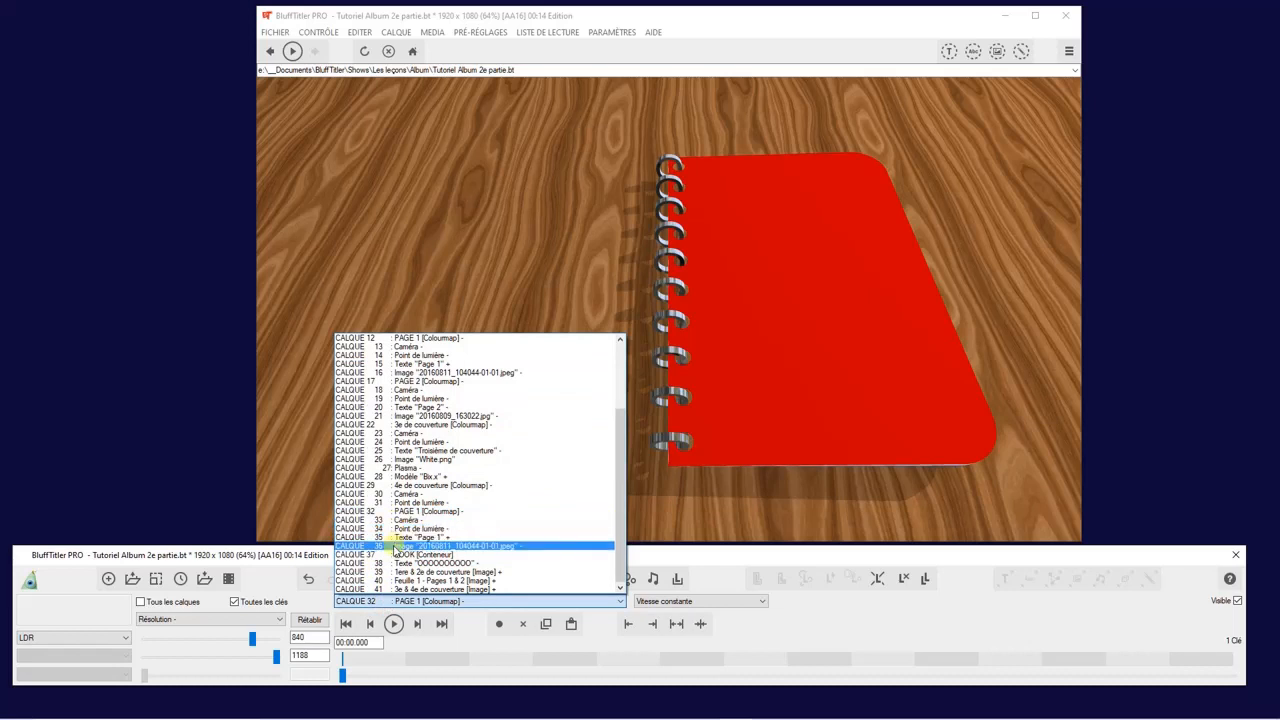
click(475, 513)
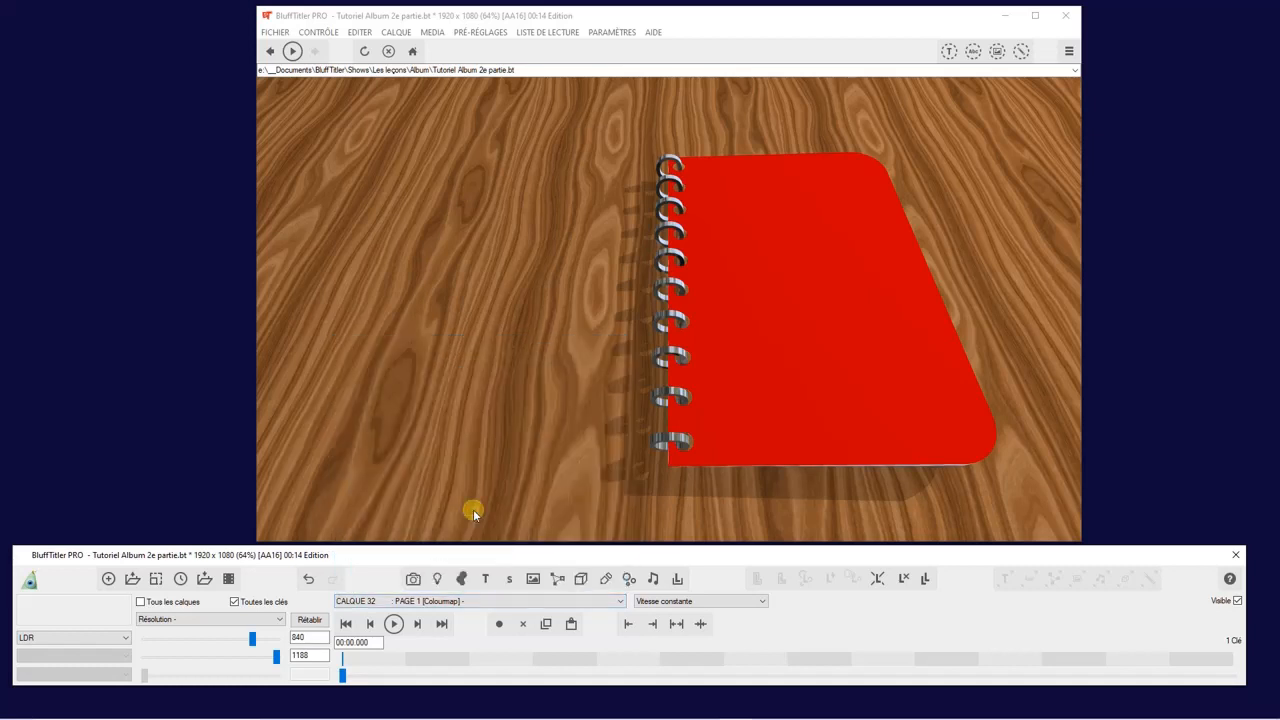
click(396, 32)
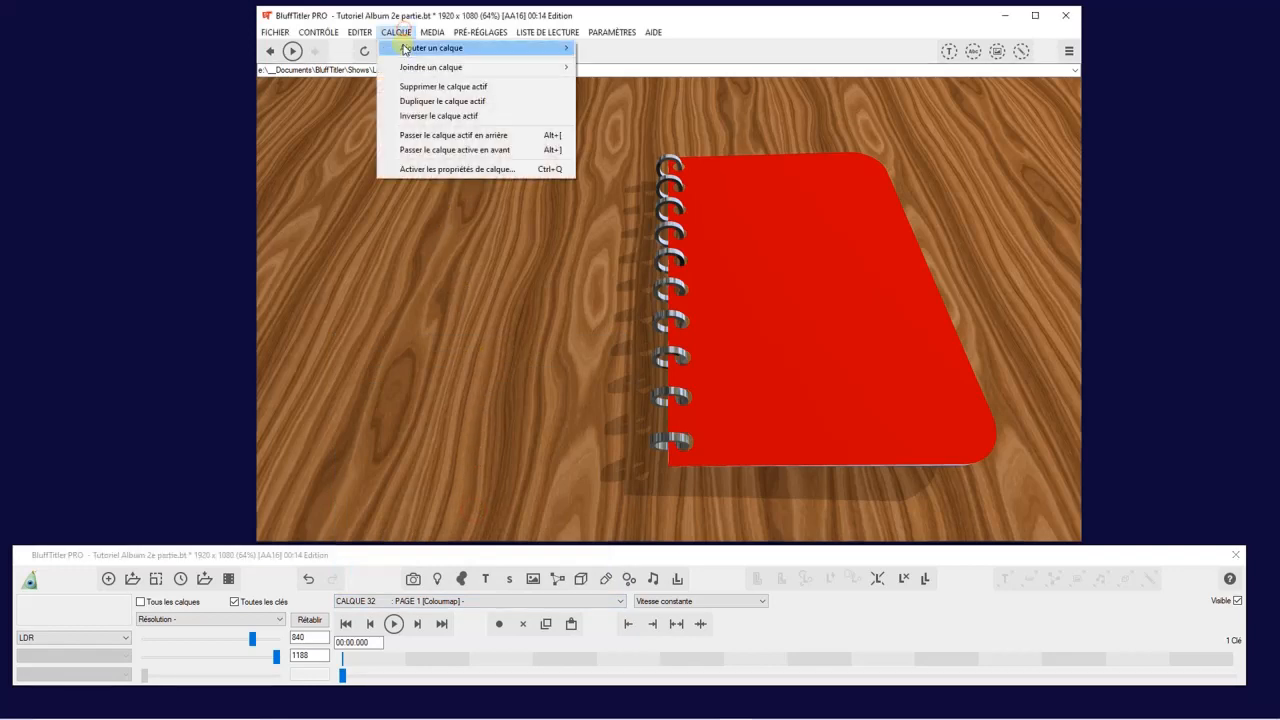
click(412, 170)
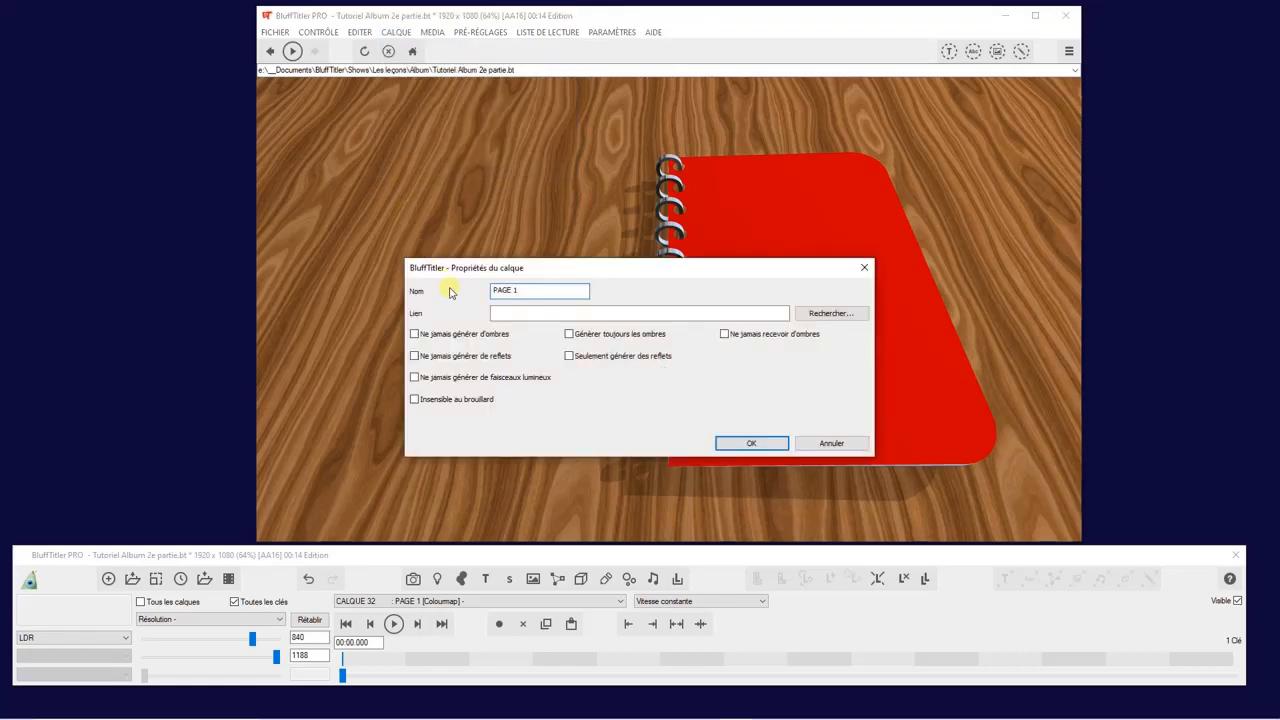
click(522, 291)
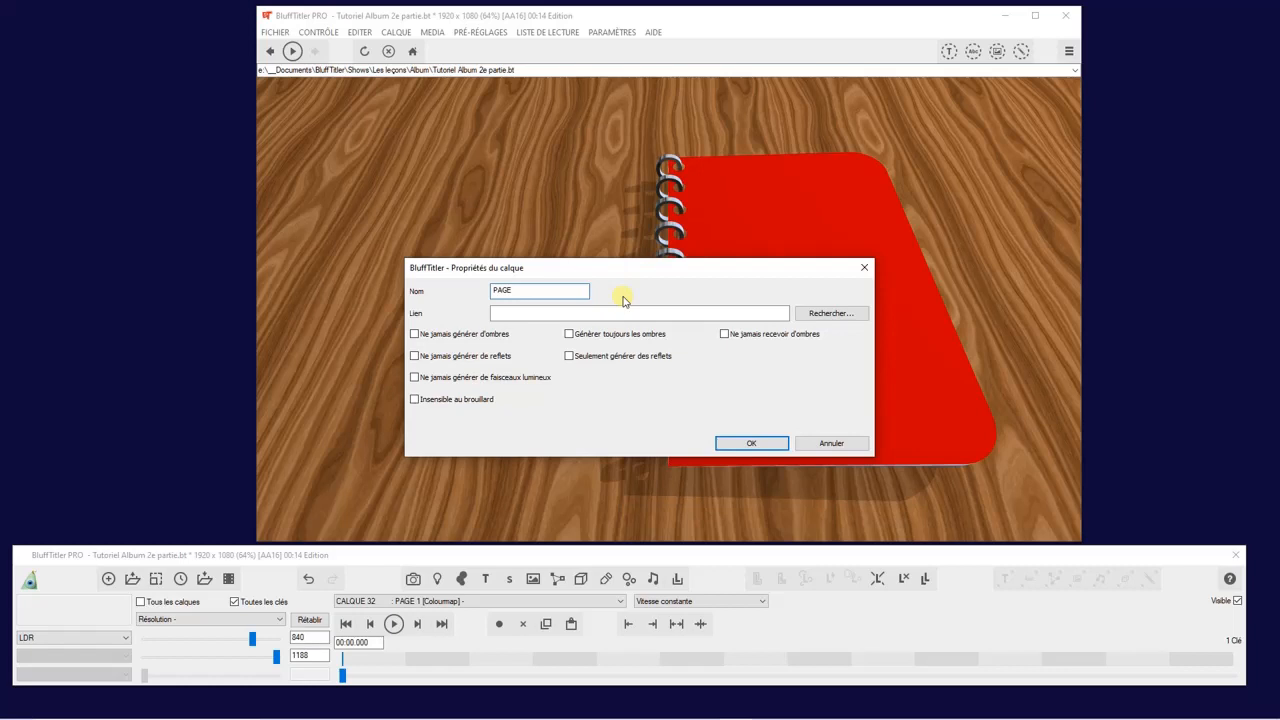
text(3)
click(757, 442)
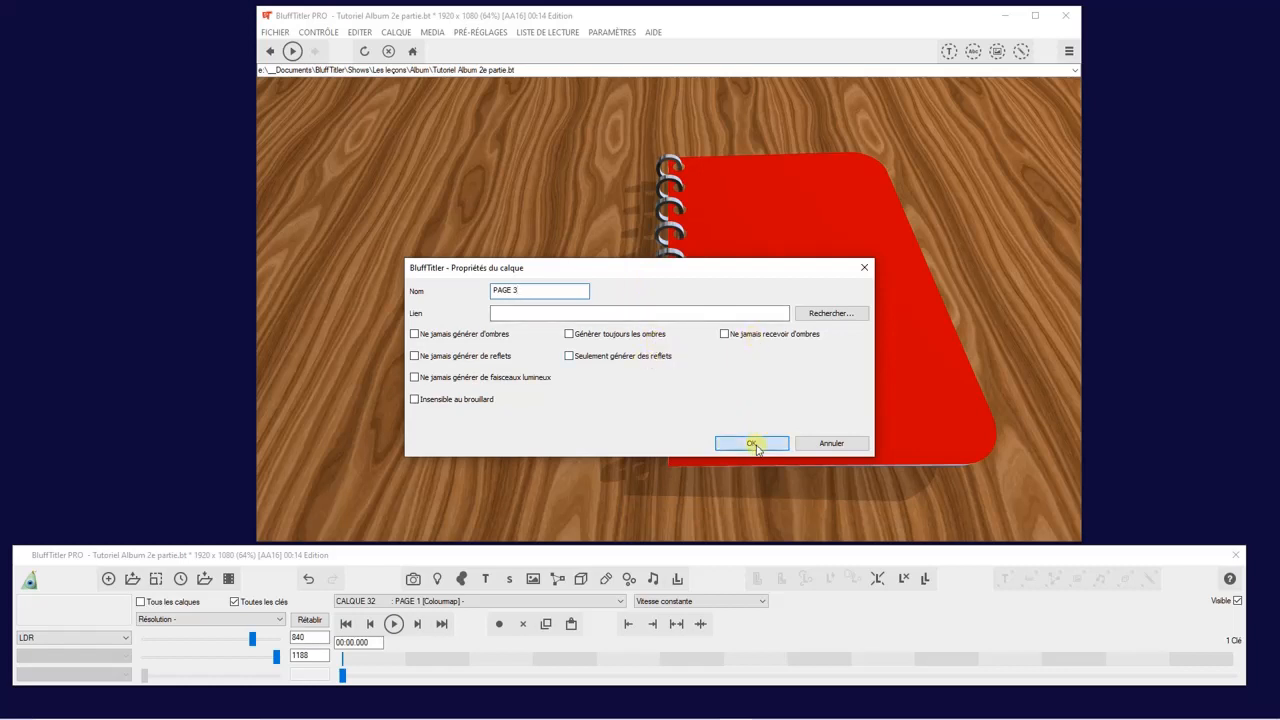
- Move the PAGE 3 colourmap layer back in the layer order until it sits just before the 3e de couverture colourmap
click(482, 601)
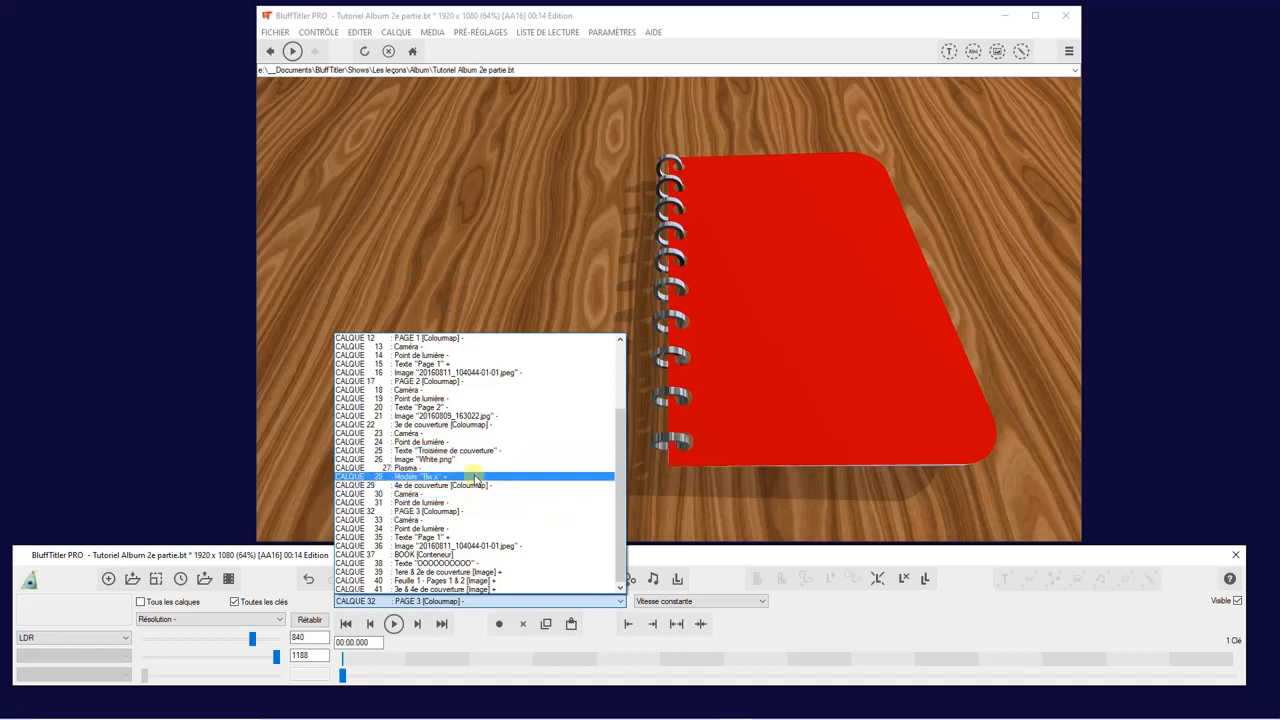
click(482, 601)
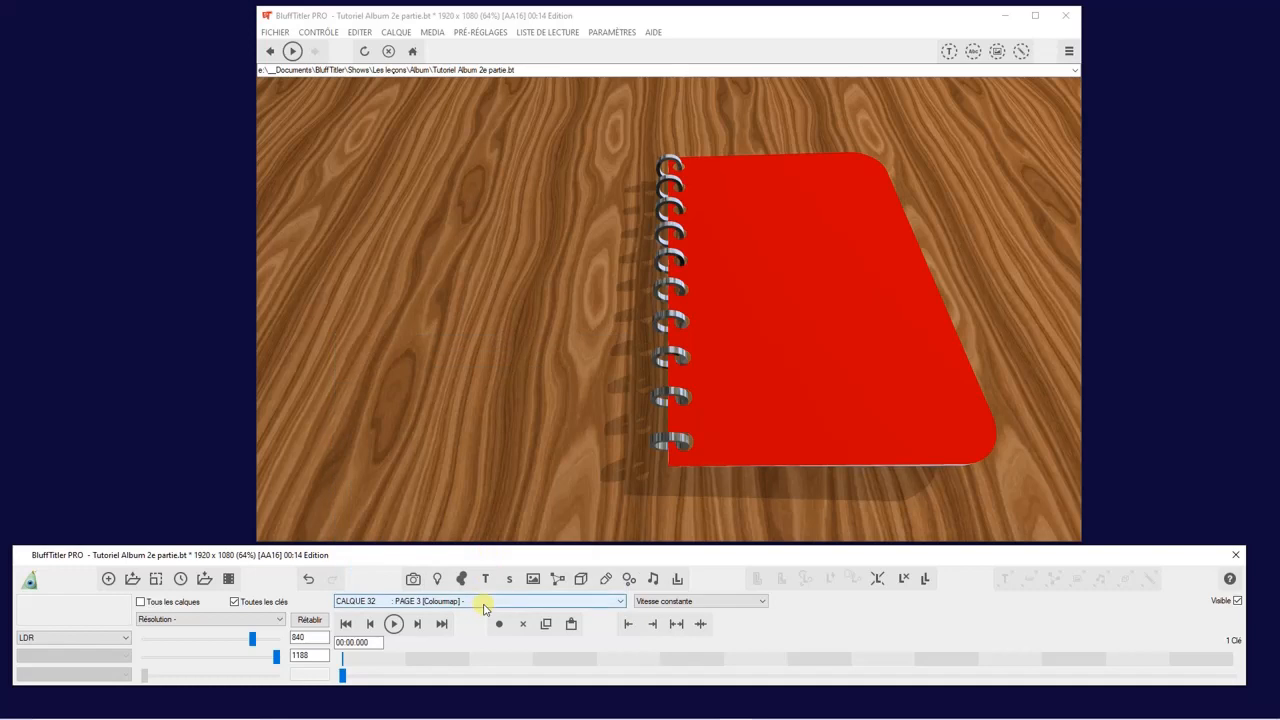
click(398, 33)
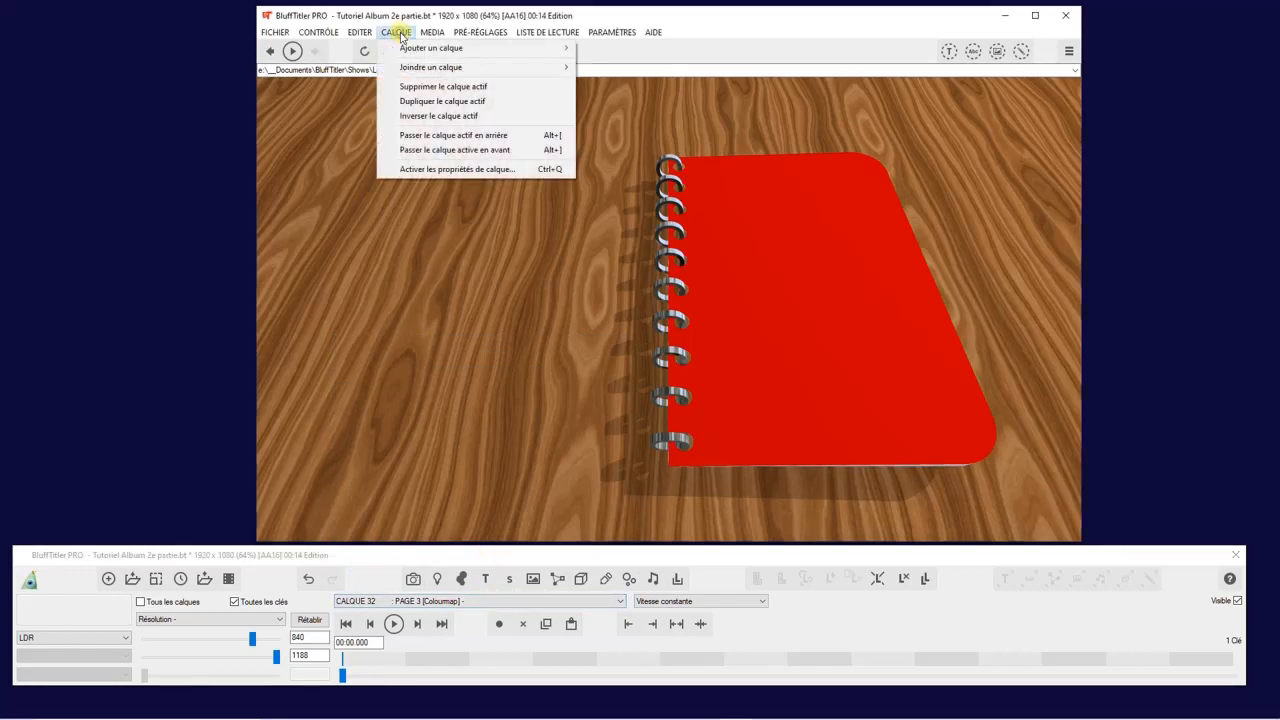
click(420, 140)
click(478, 601)
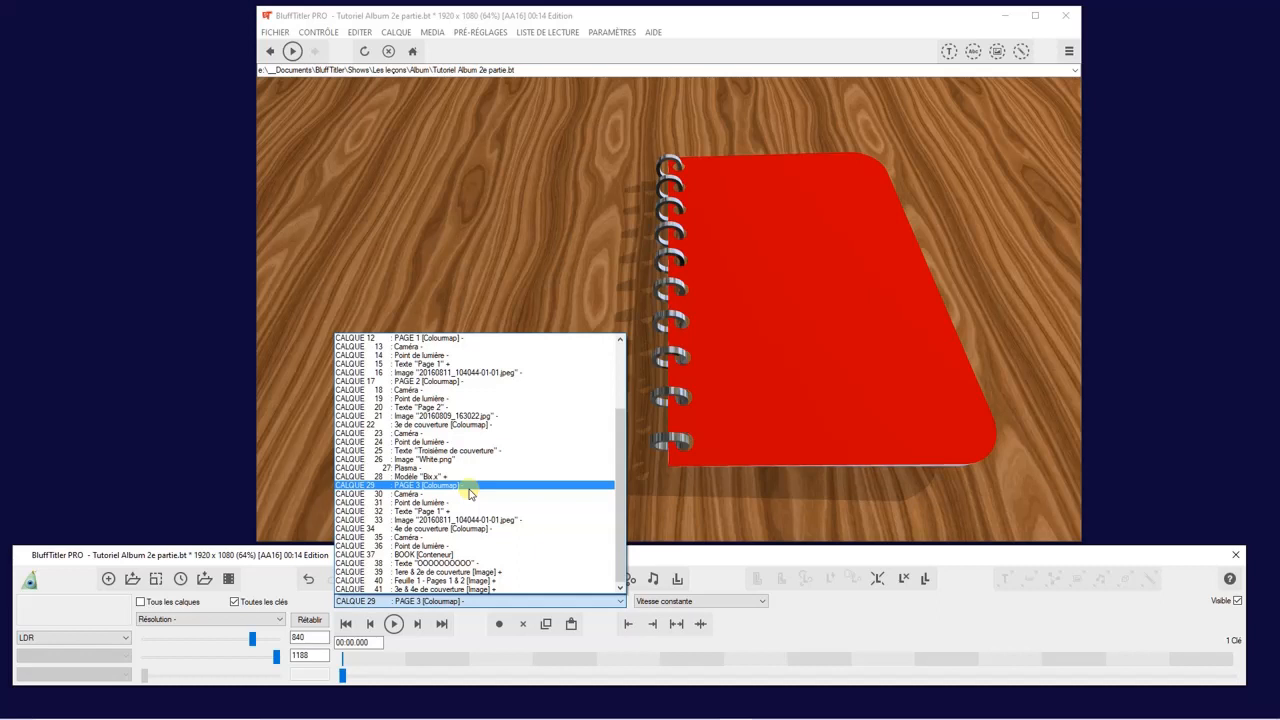
click(470, 487)
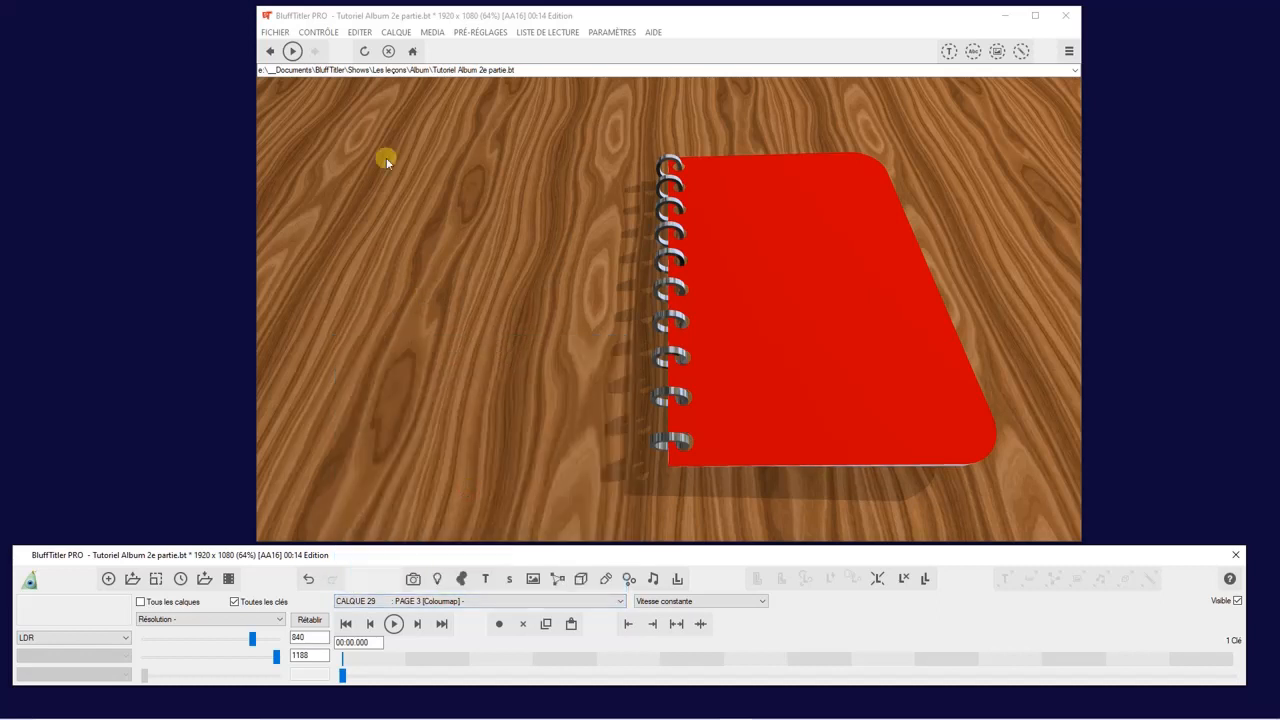
click(395, 32)
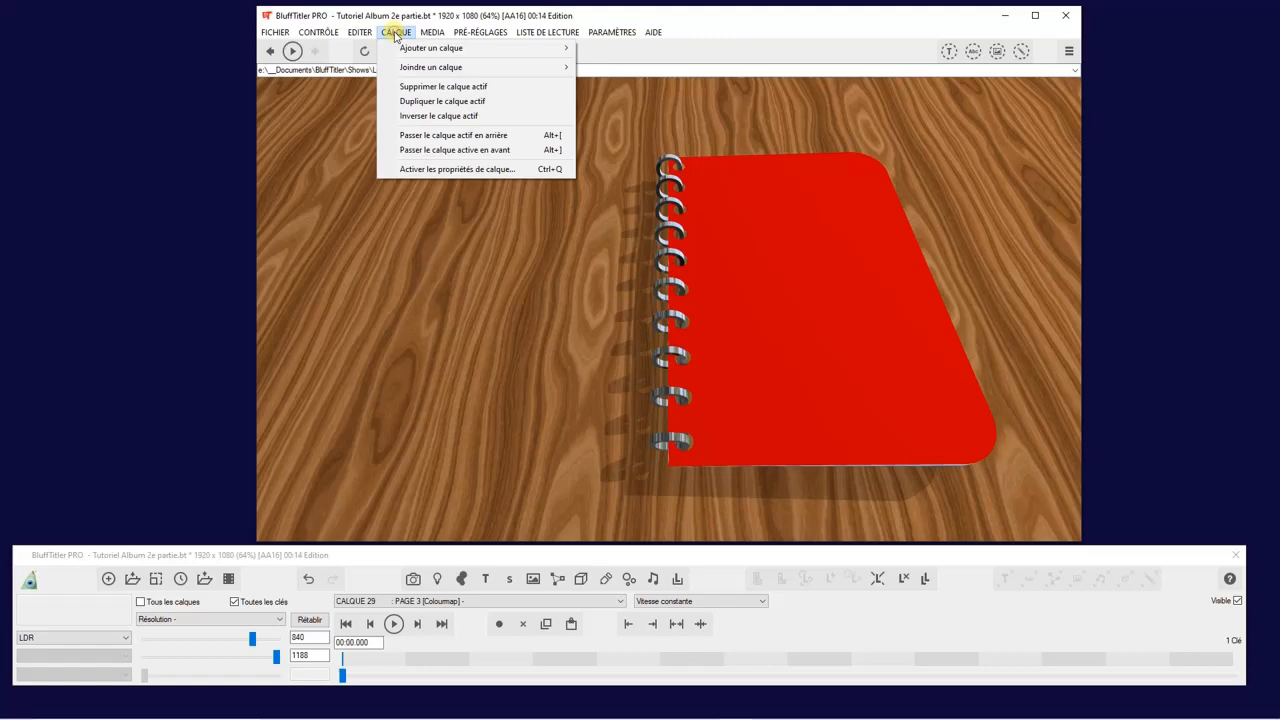
click(418, 138)
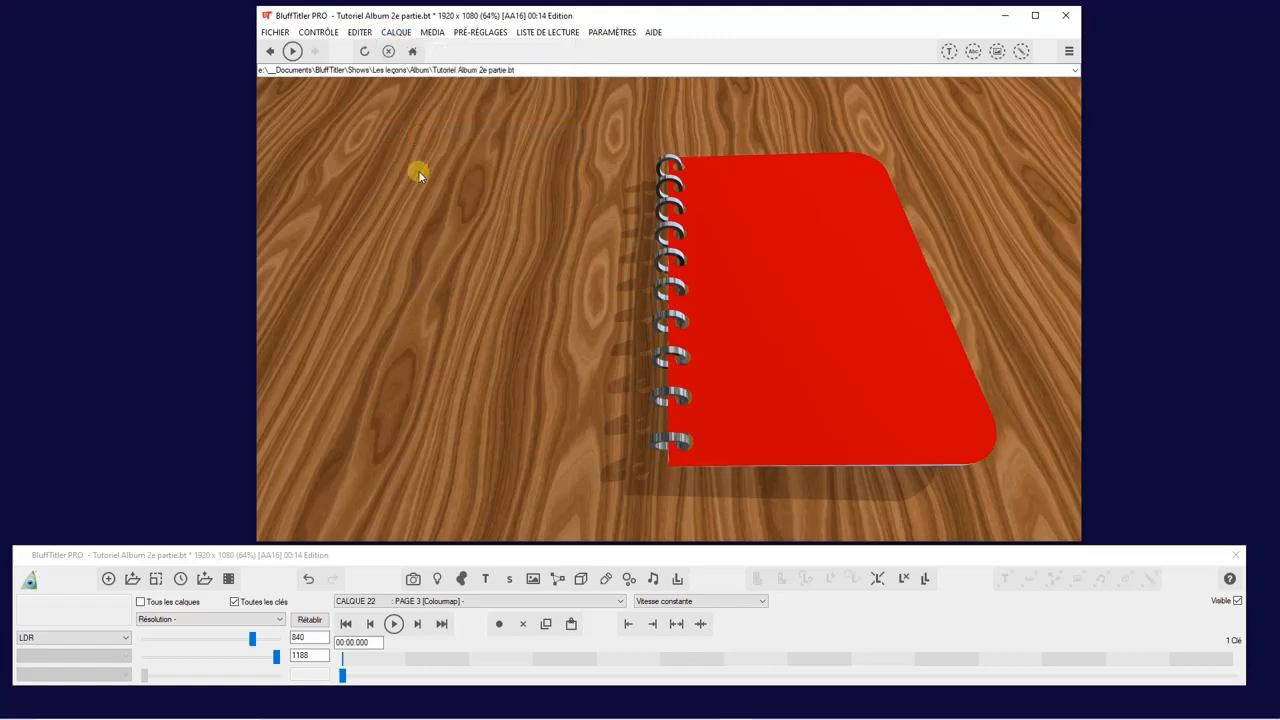
- Duplicate the PAGE 3 colourmap layer and rename the copy as PAGE 4 in its layer properties
click(460, 600)
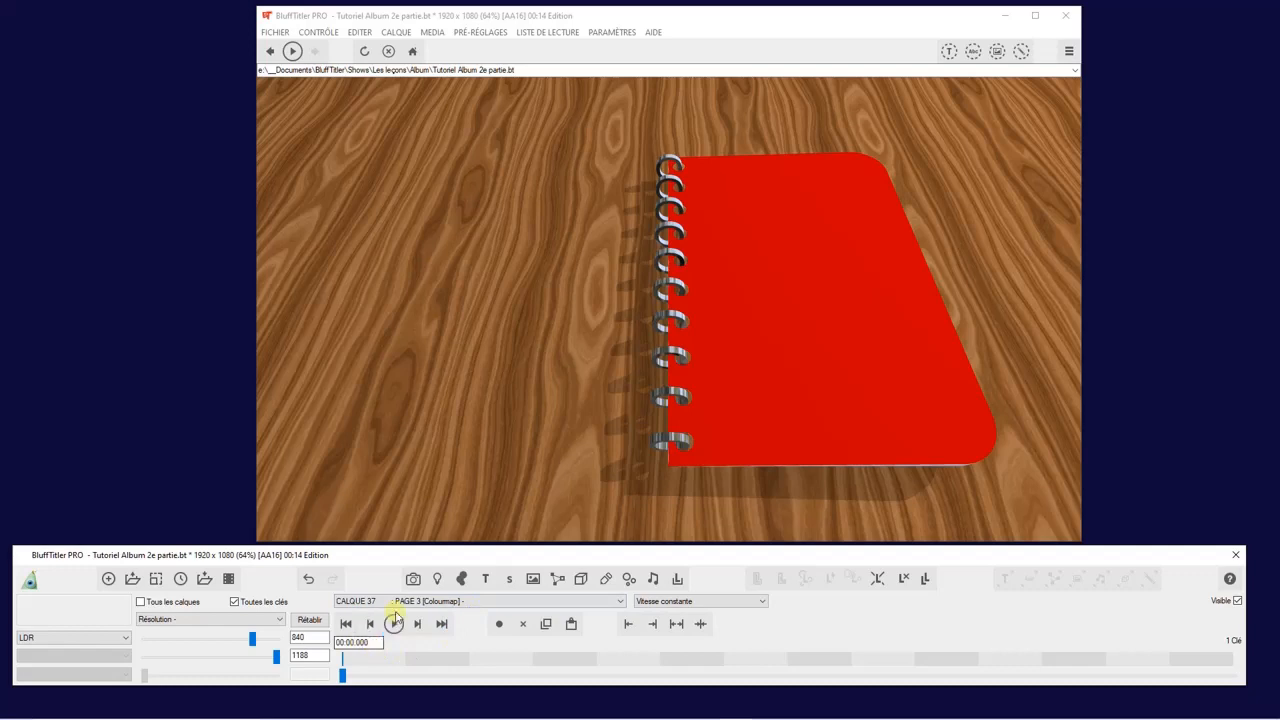
click(457, 601)
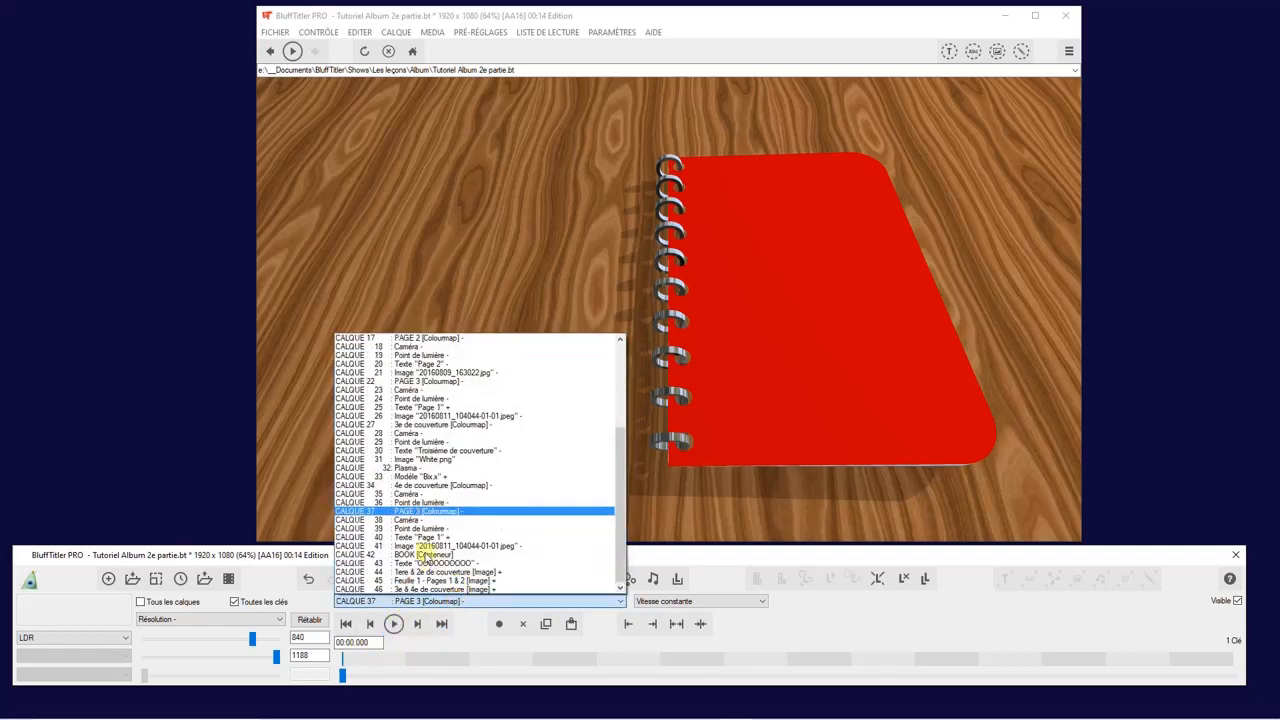
click(414, 511)
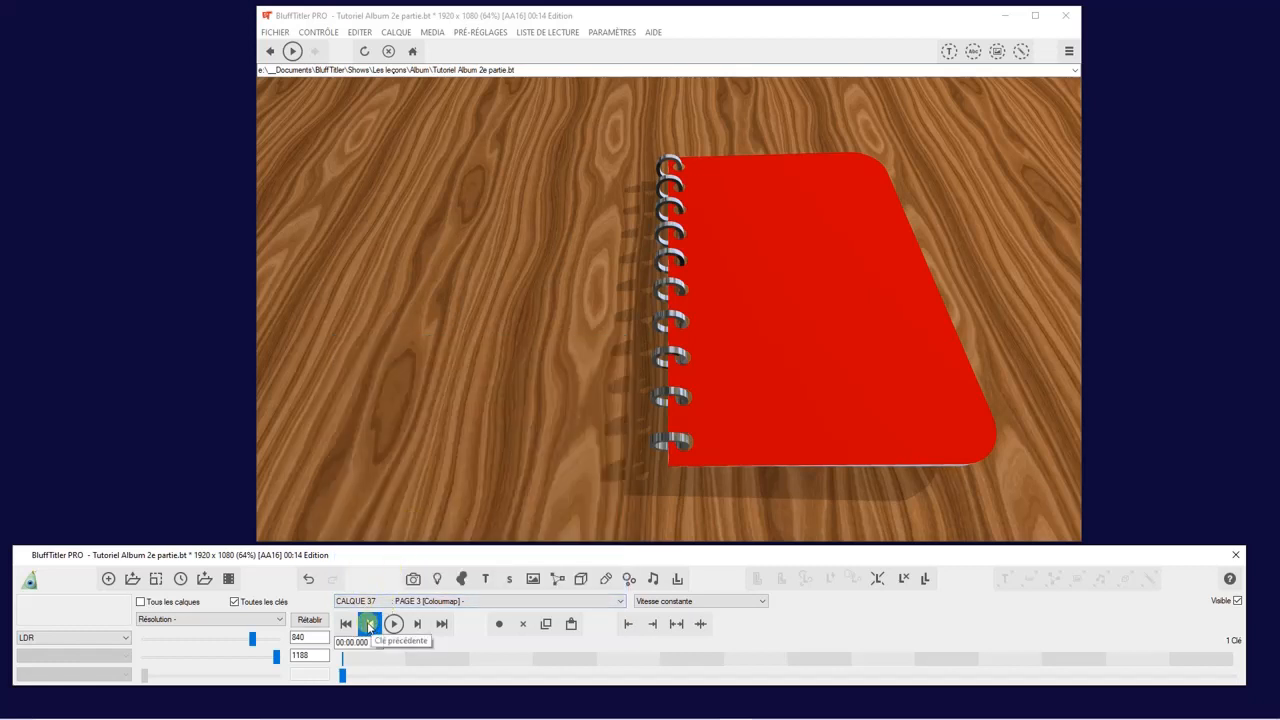
click(395, 32)
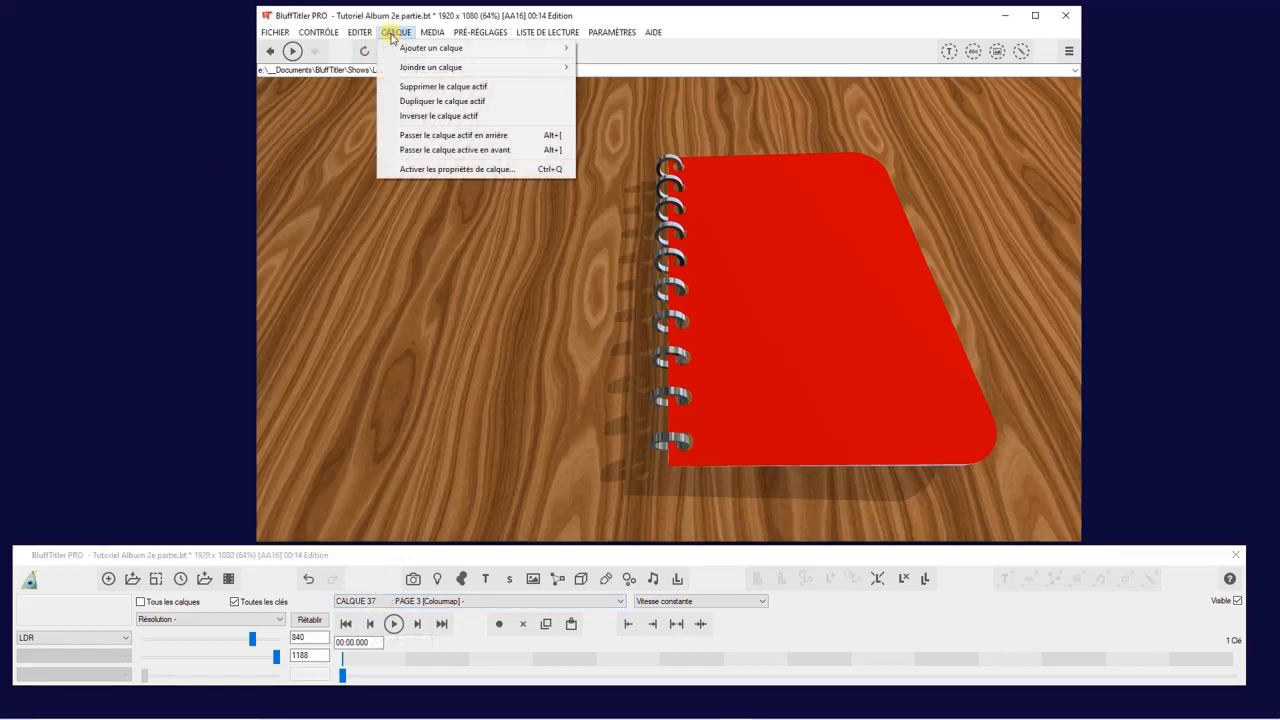
click(419, 170)
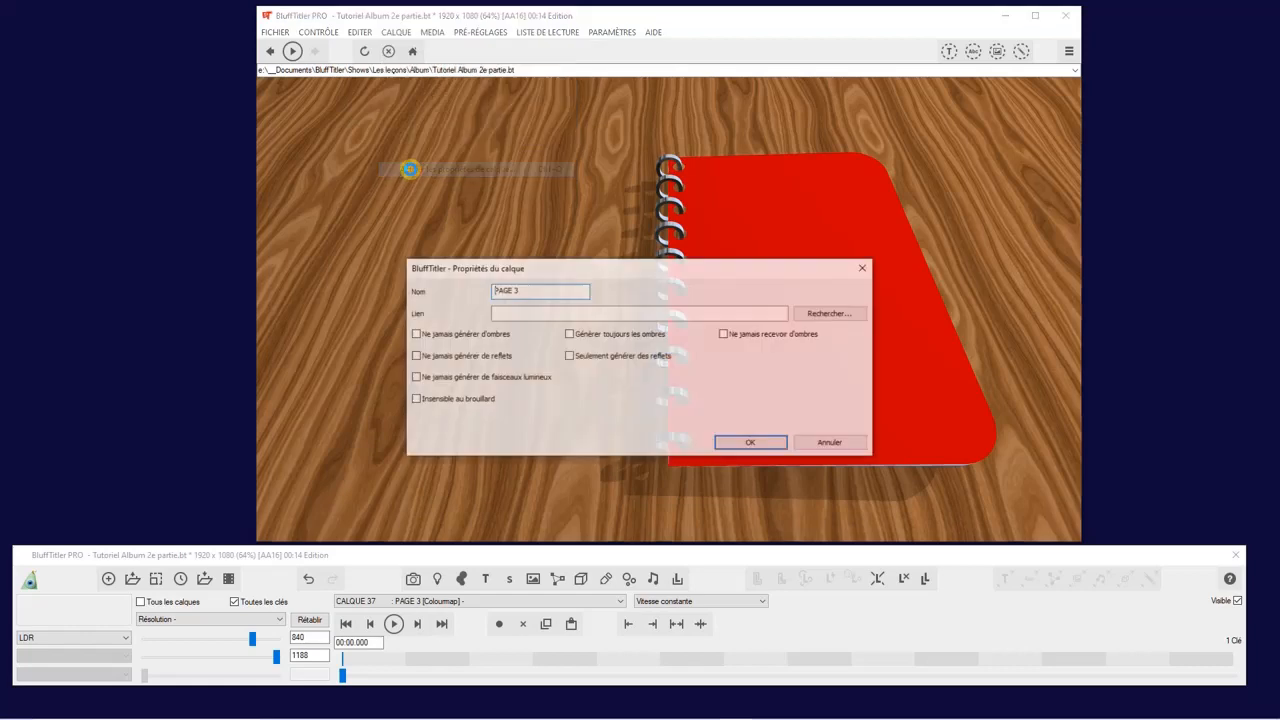
click(518, 289)
key(BackSpace)
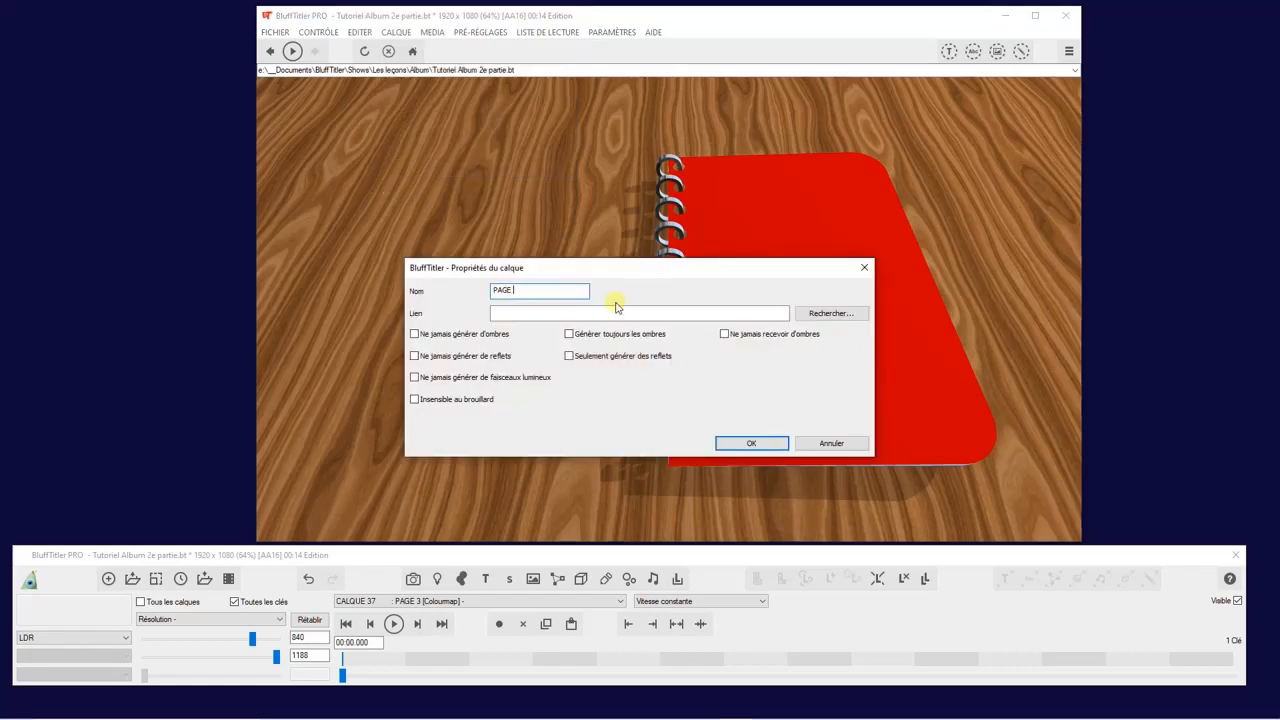
text(4)
click(751, 443)
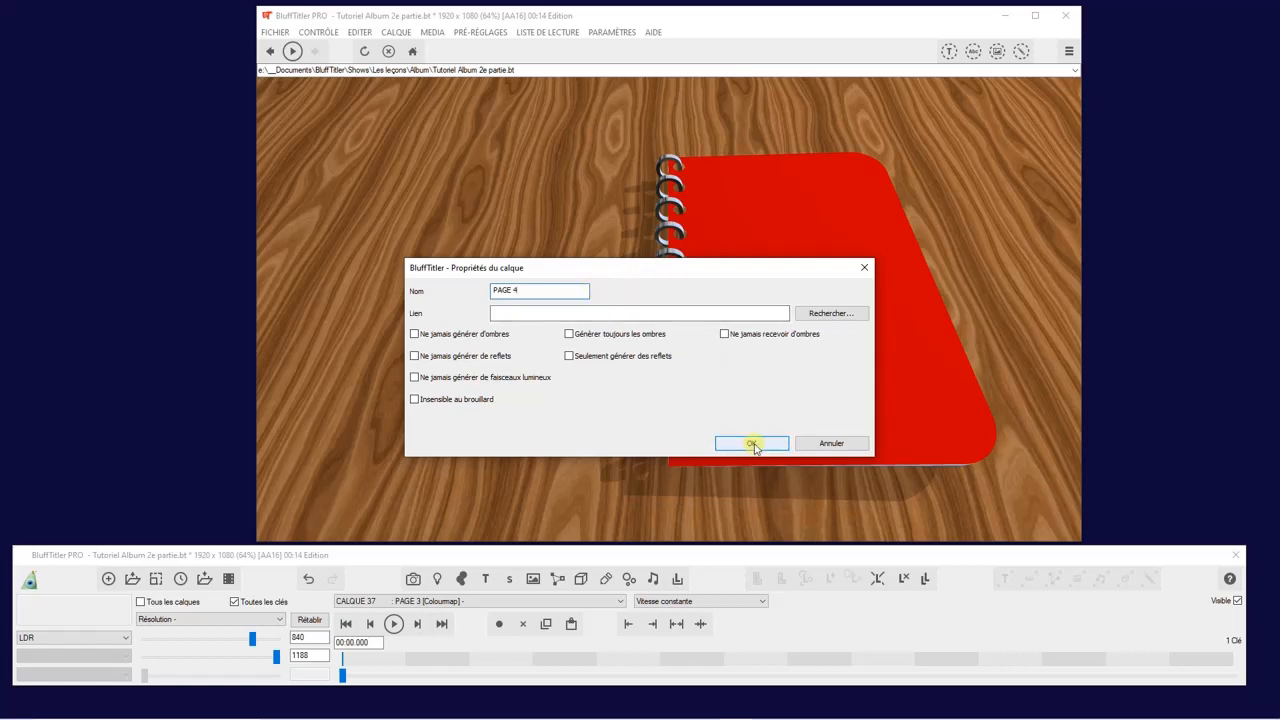
click(752, 443)
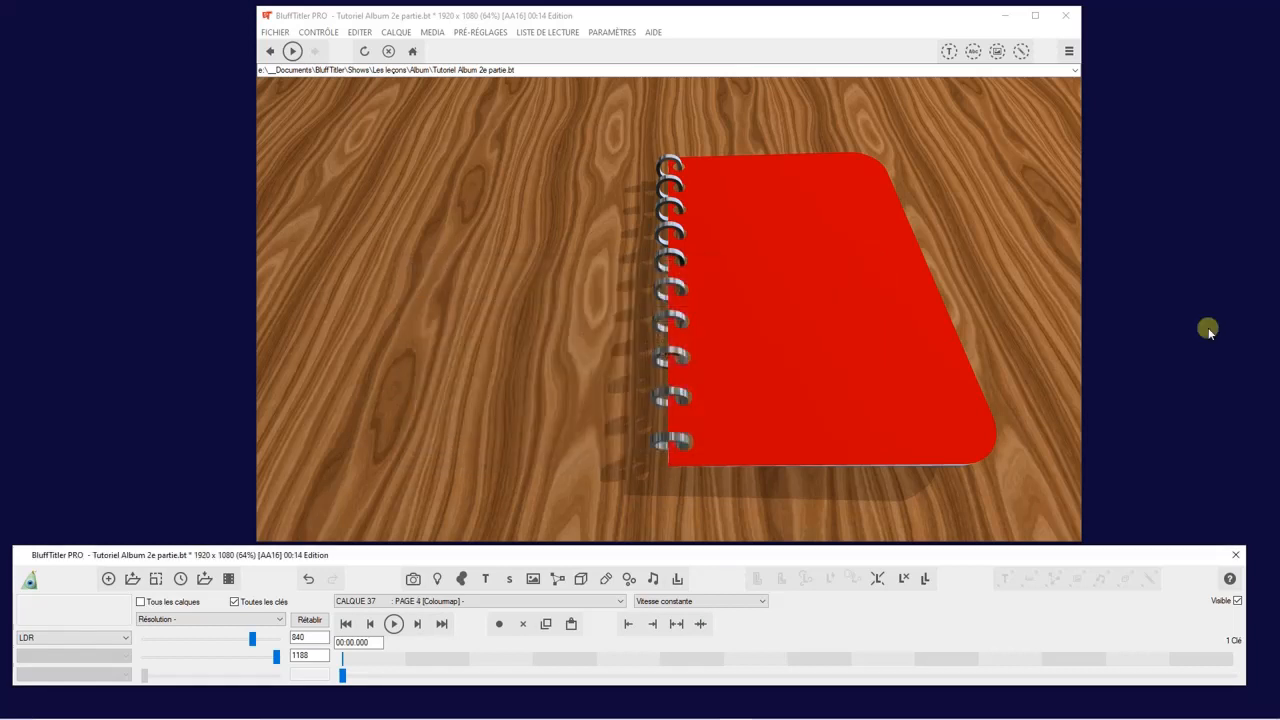
- Move the PAGE 4 colourmap layer back in the layer order until it directly follows the PAGE 3 group
click(484, 602)
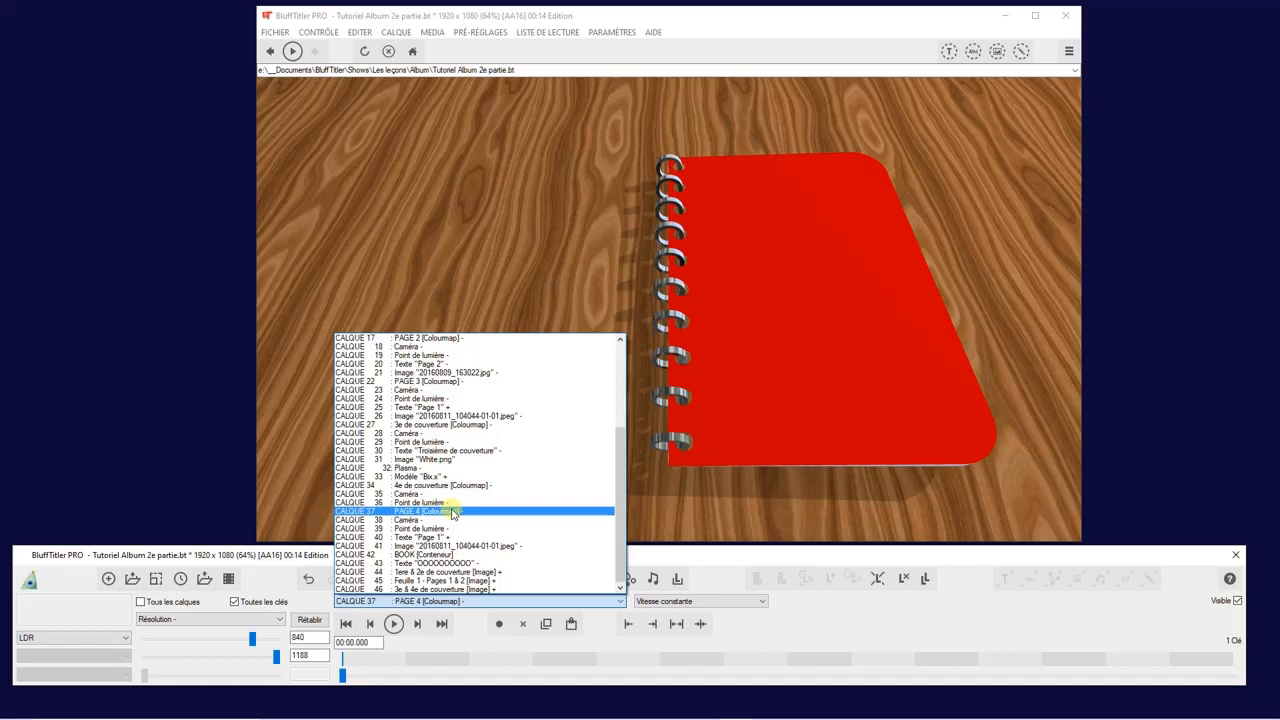
click(452, 512)
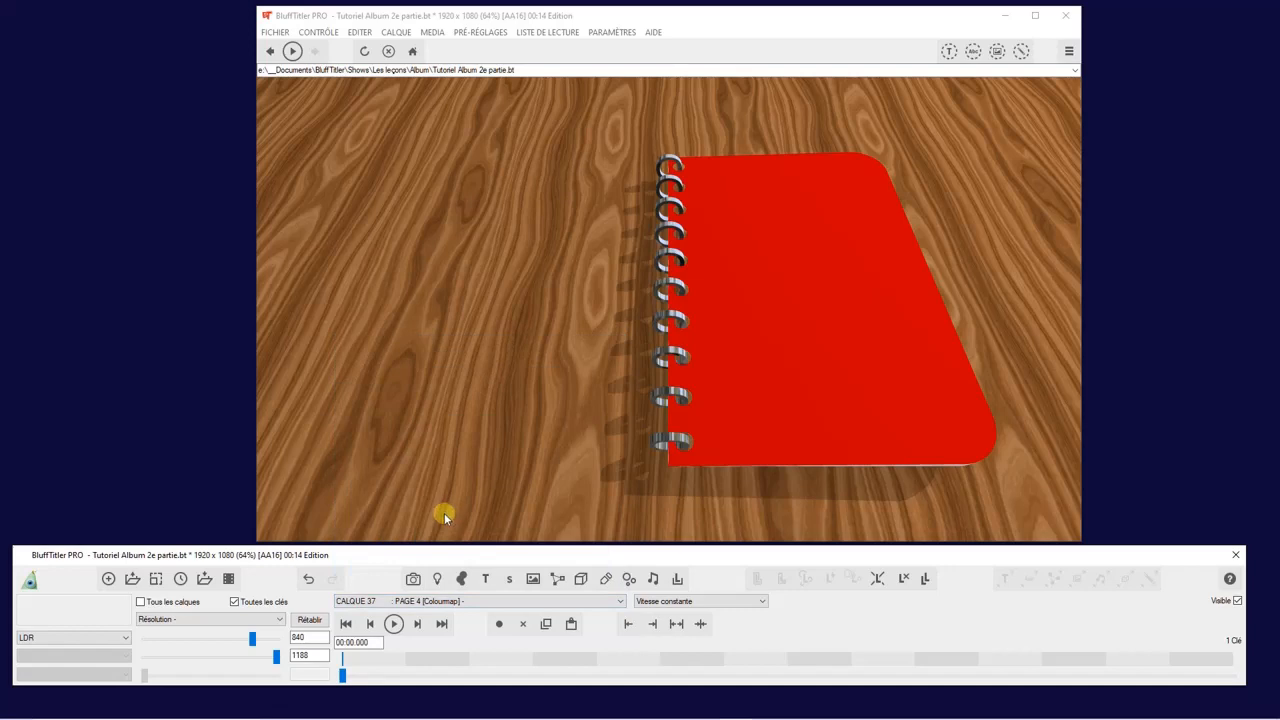
click(400, 32)
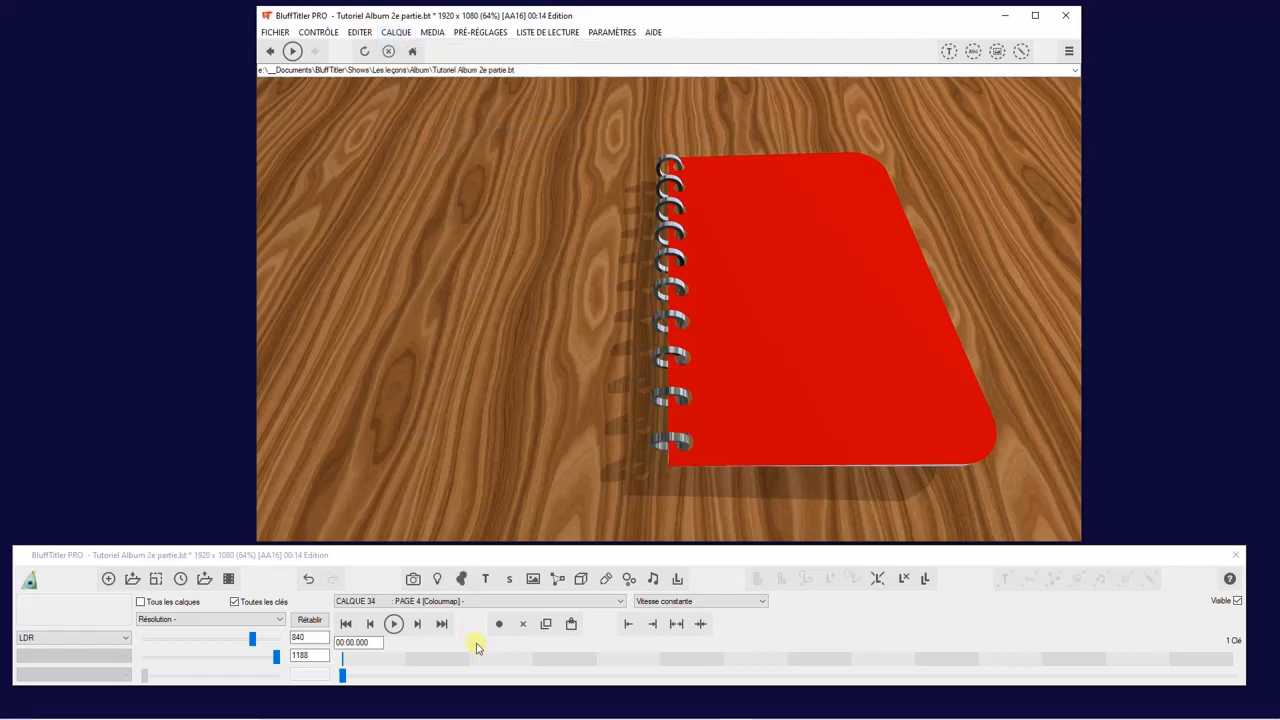
click(483, 604)
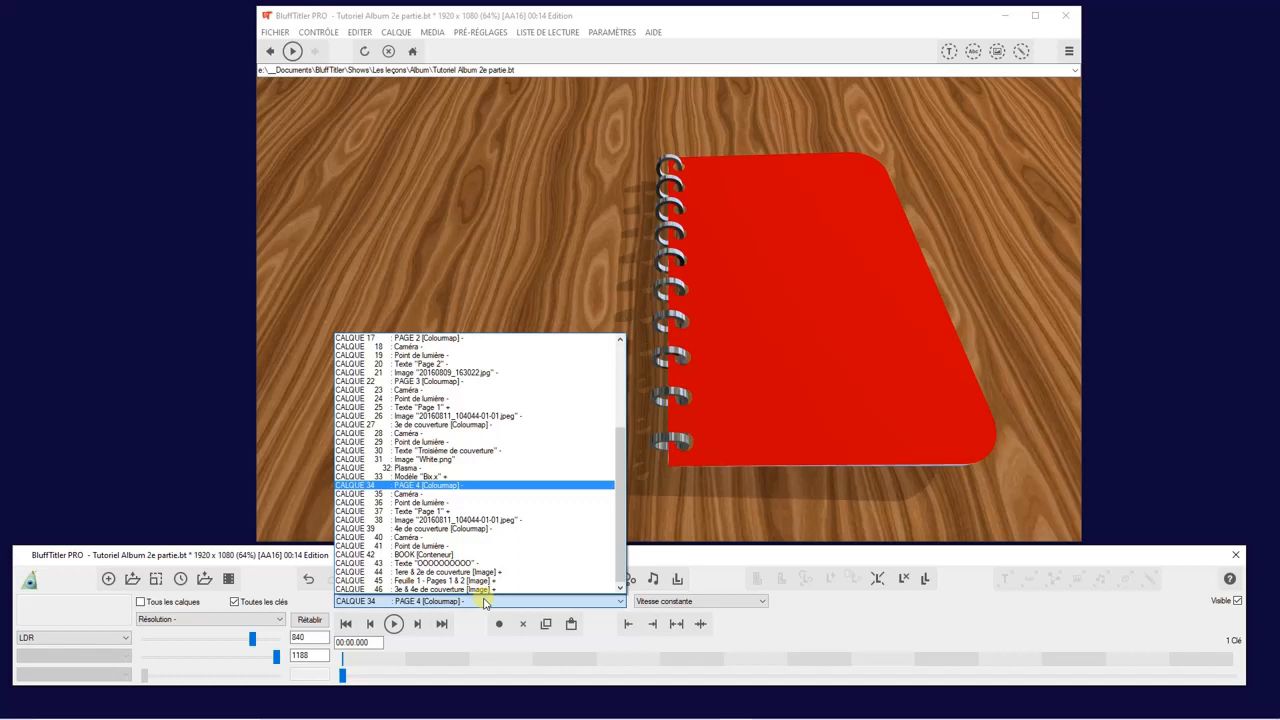
click(483, 603)
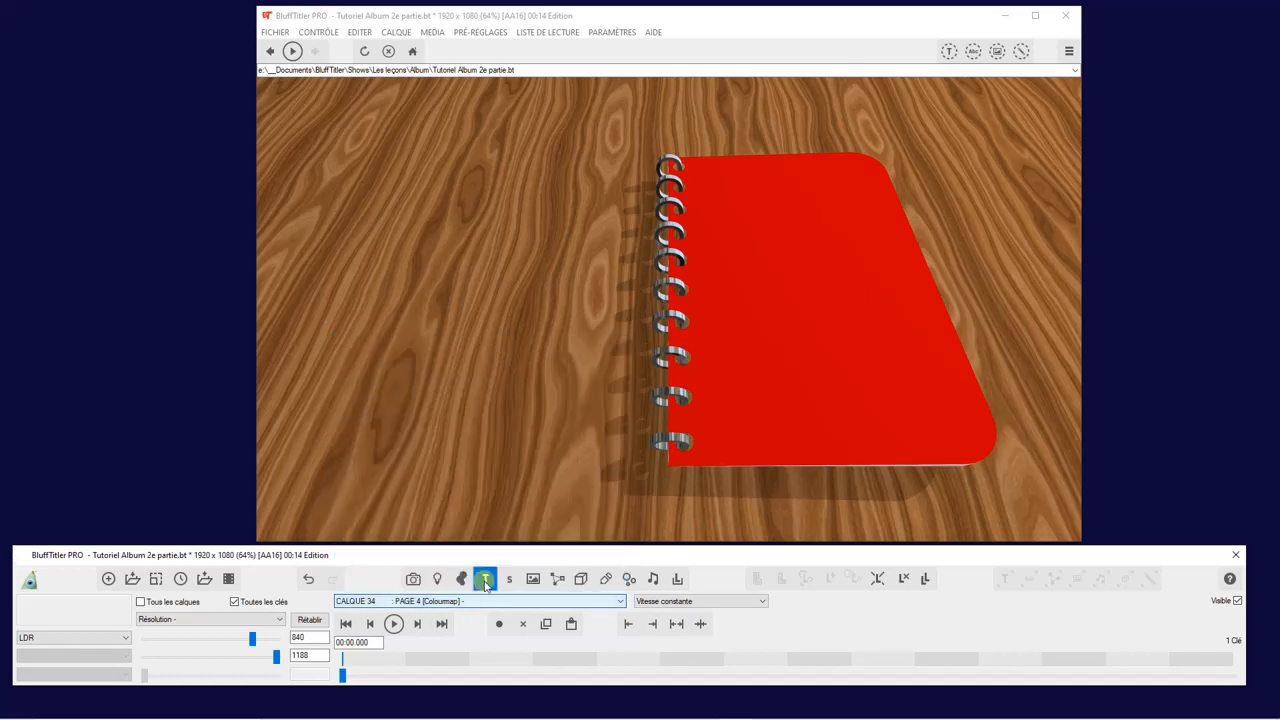
click(396, 32)
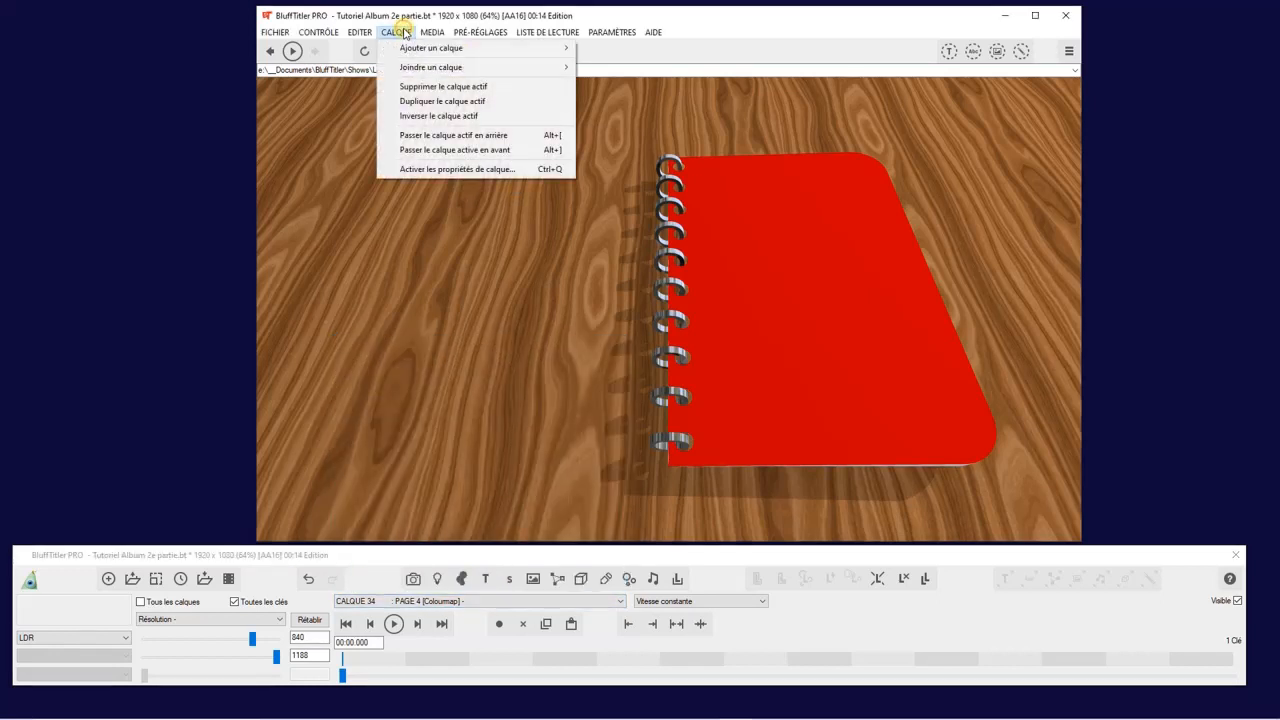
click(424, 137)
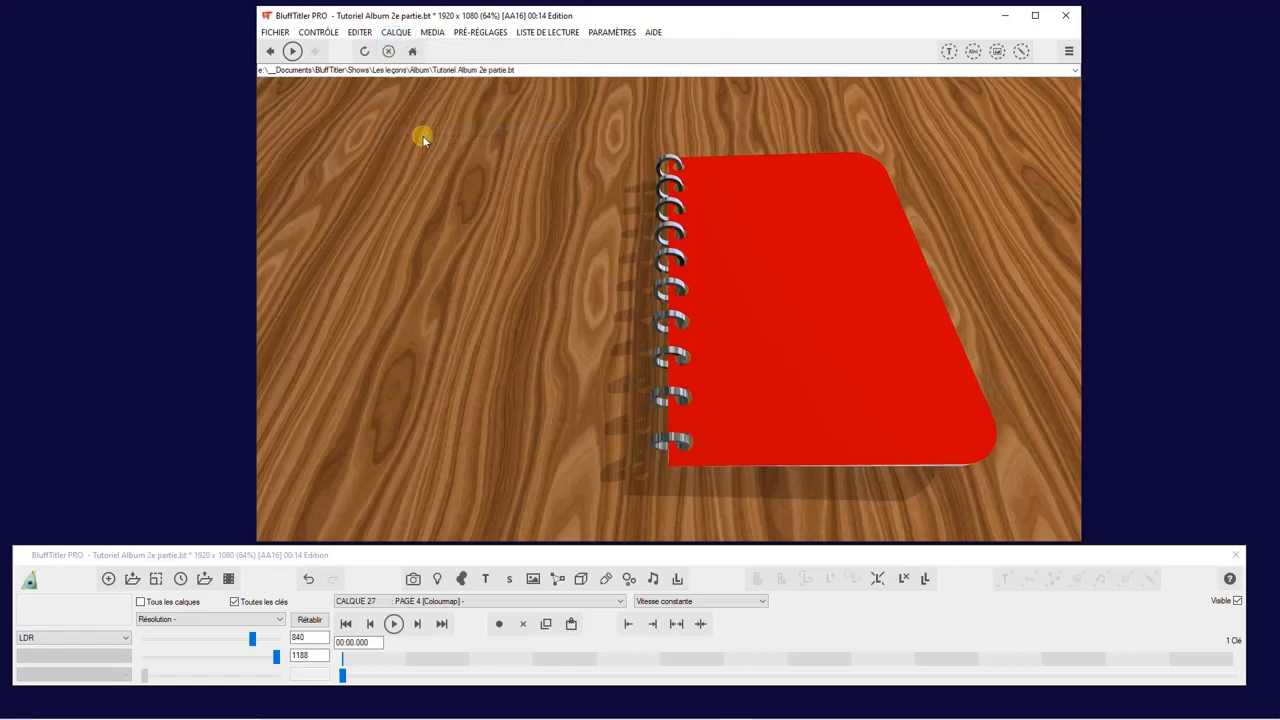
- Duplicate the image layer Feuille 1 - Pages 1 & 2 and check the copy's place in the layer list
click(472, 604)
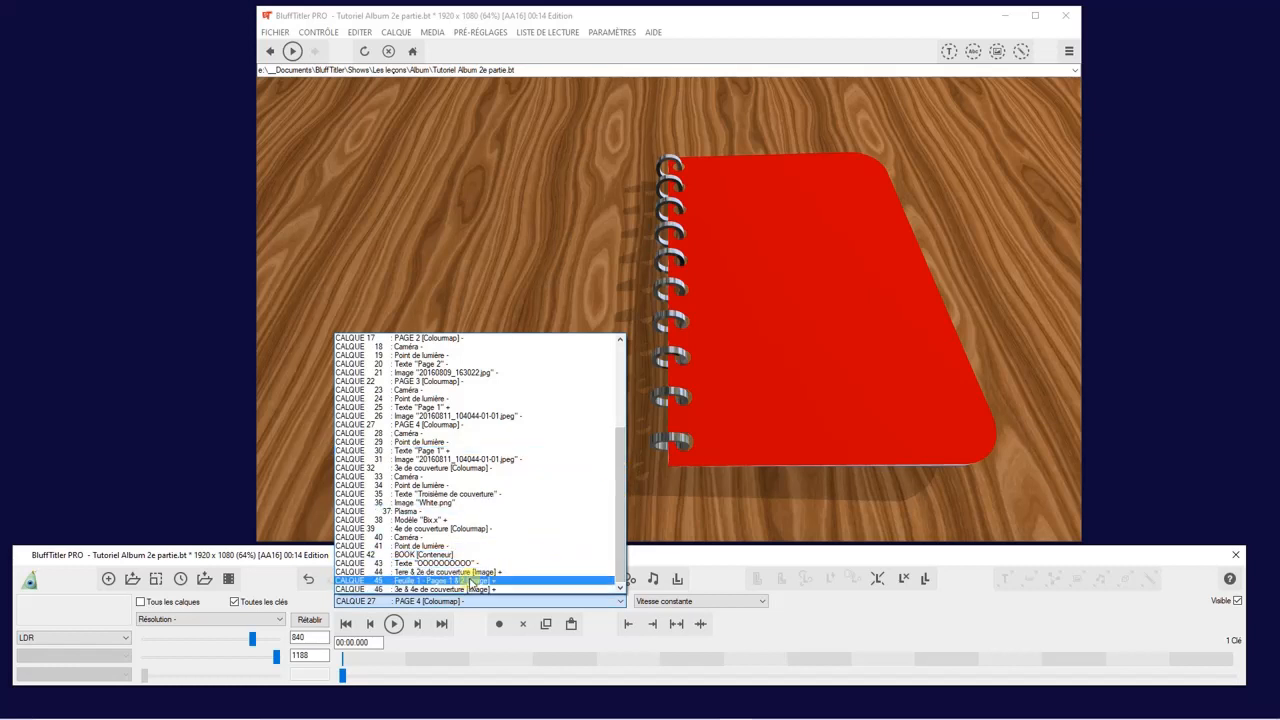
click(471, 581)
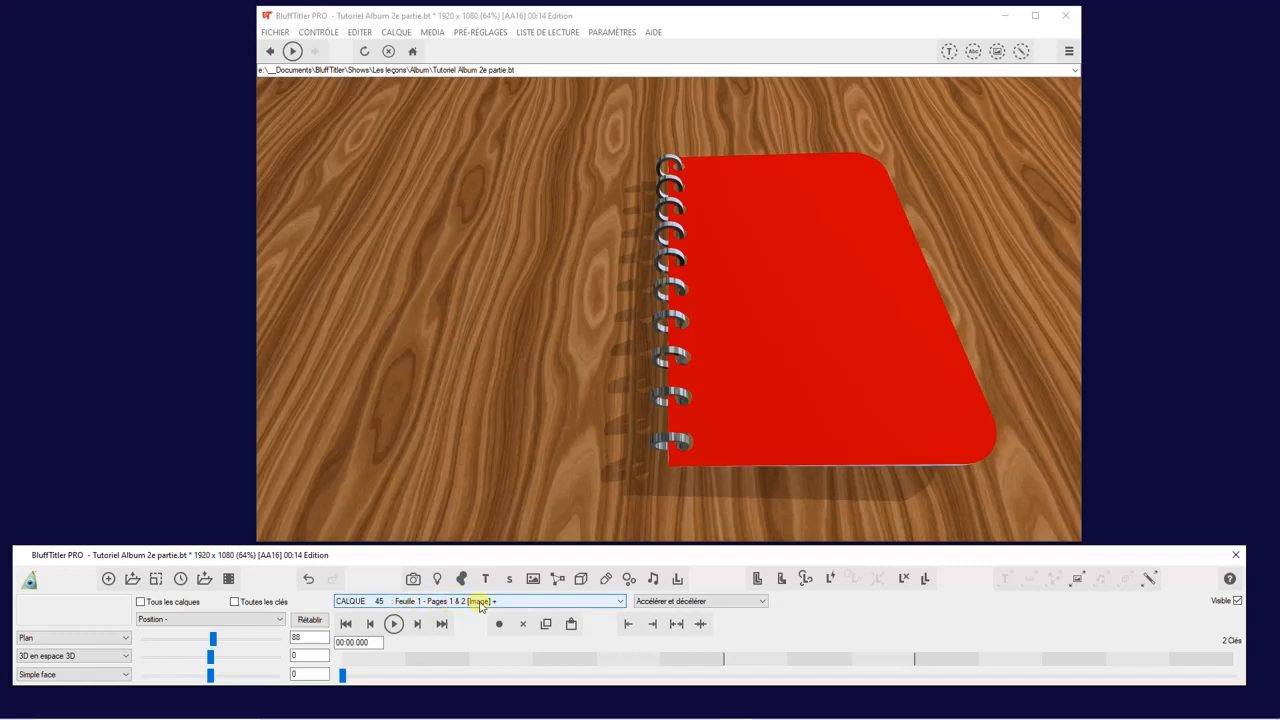
click(925, 580)
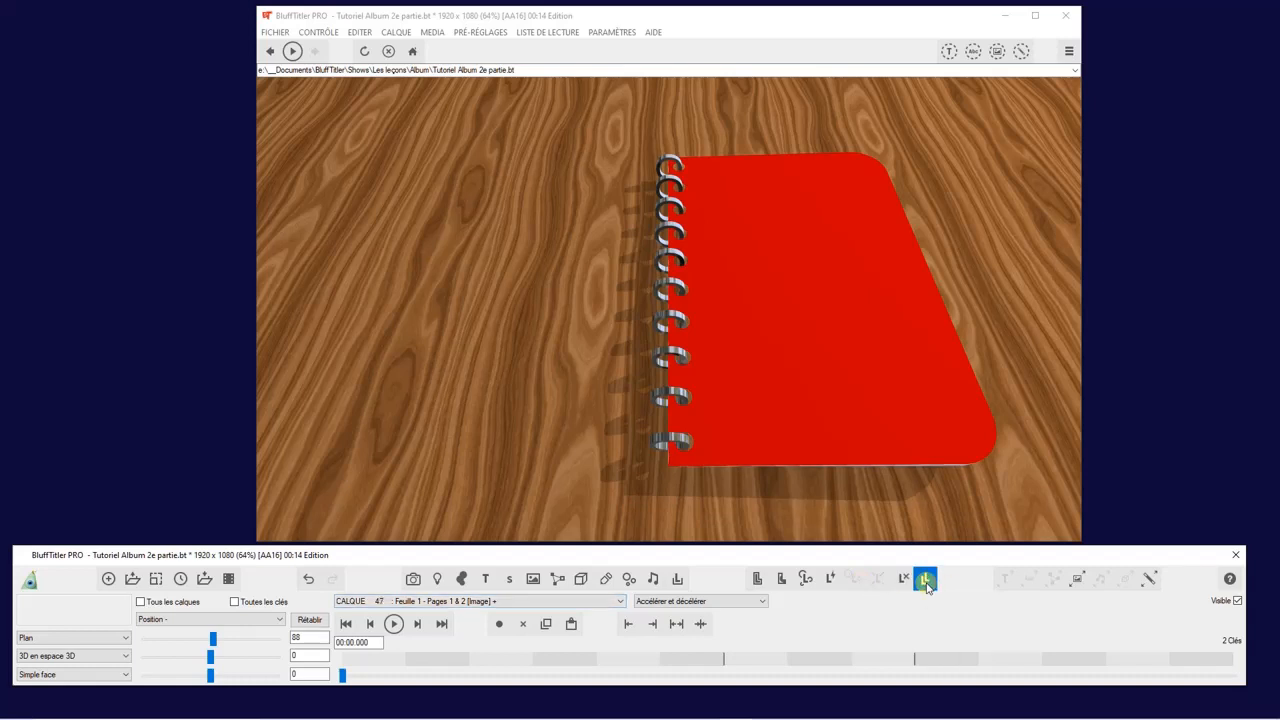
click(481, 605)
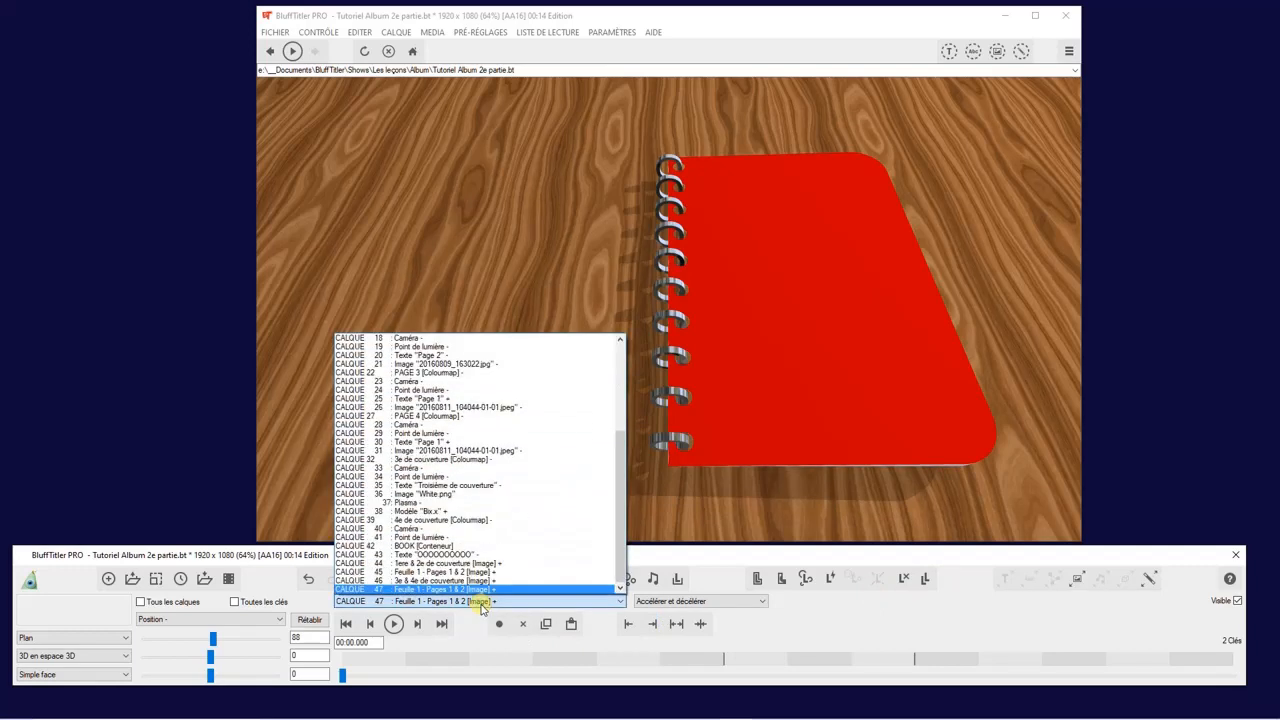
click(481, 605)
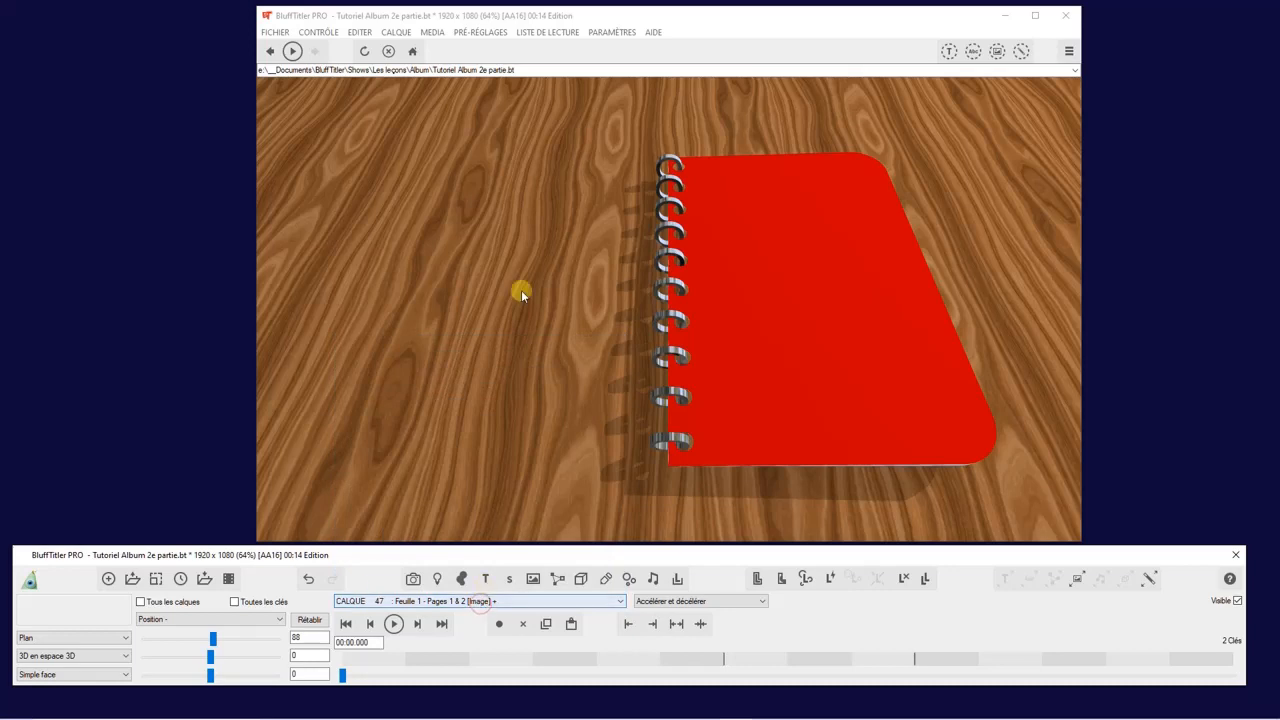
- Rename the duplicated sheet layer as Feuille 2 - Pages 3 & 4 in its layer properties
click(385, 33)
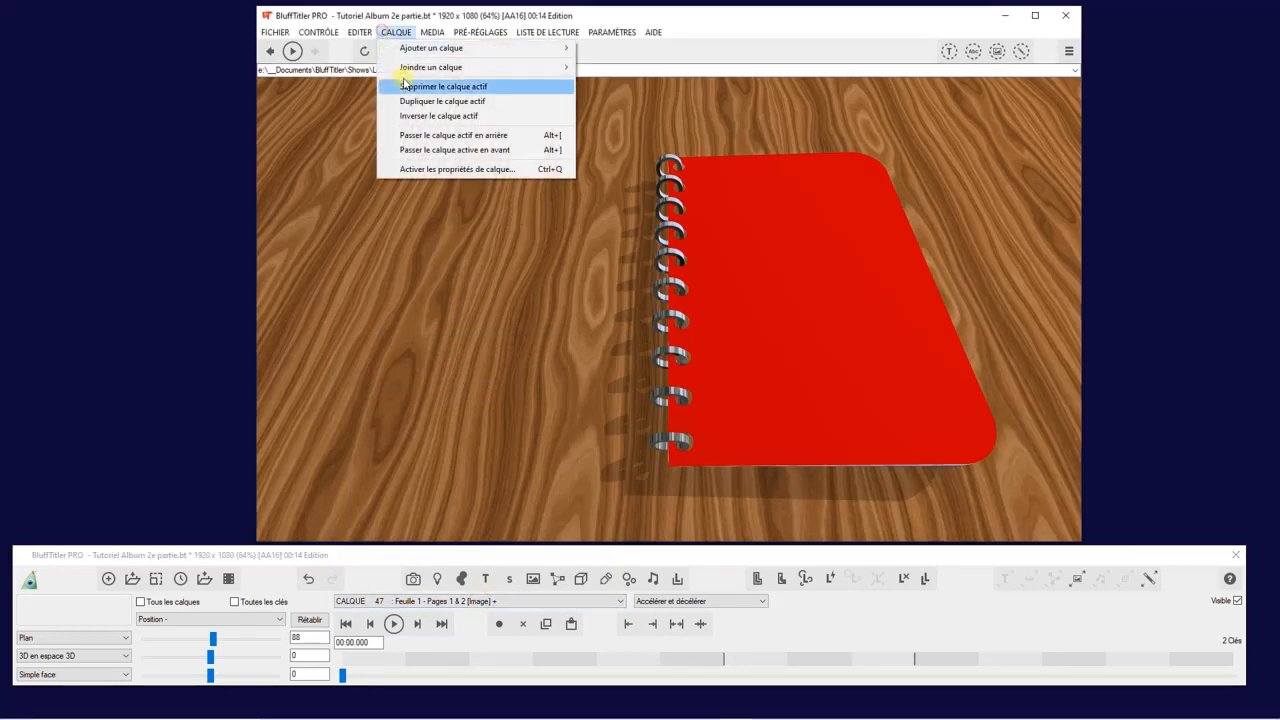
click(429, 168)
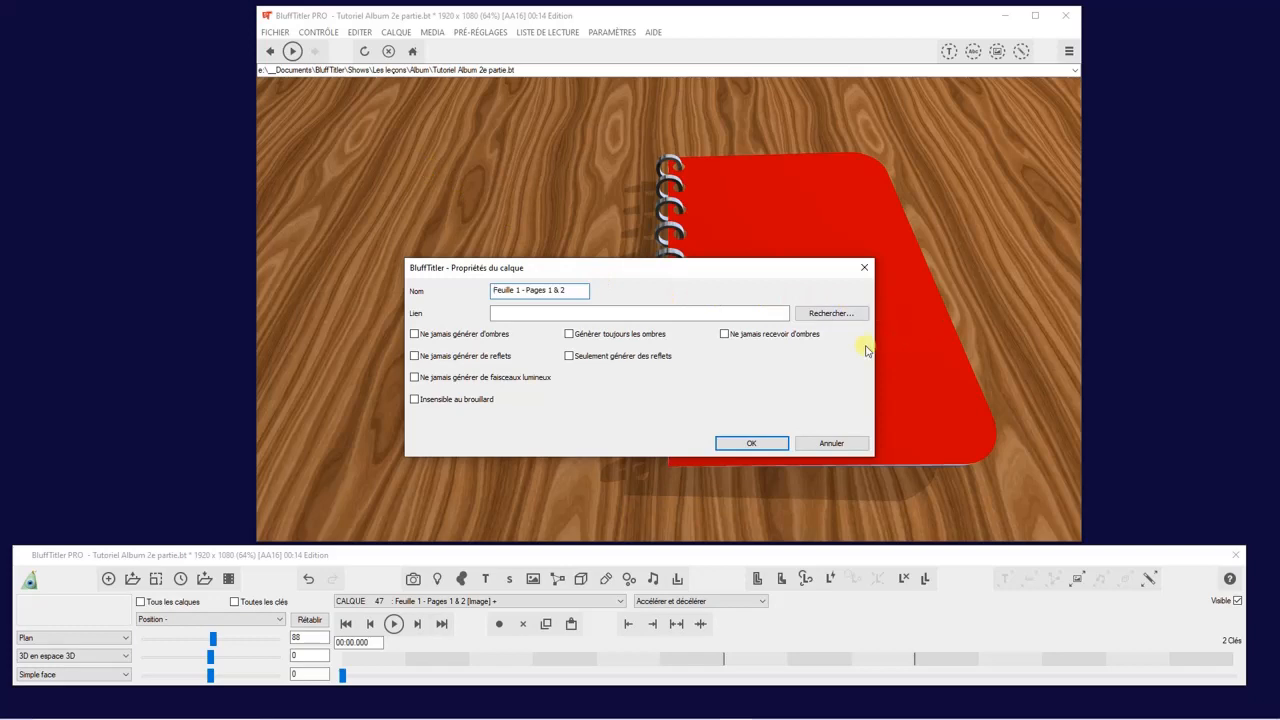
double_click(519, 291)
text(2)
click(569, 293)
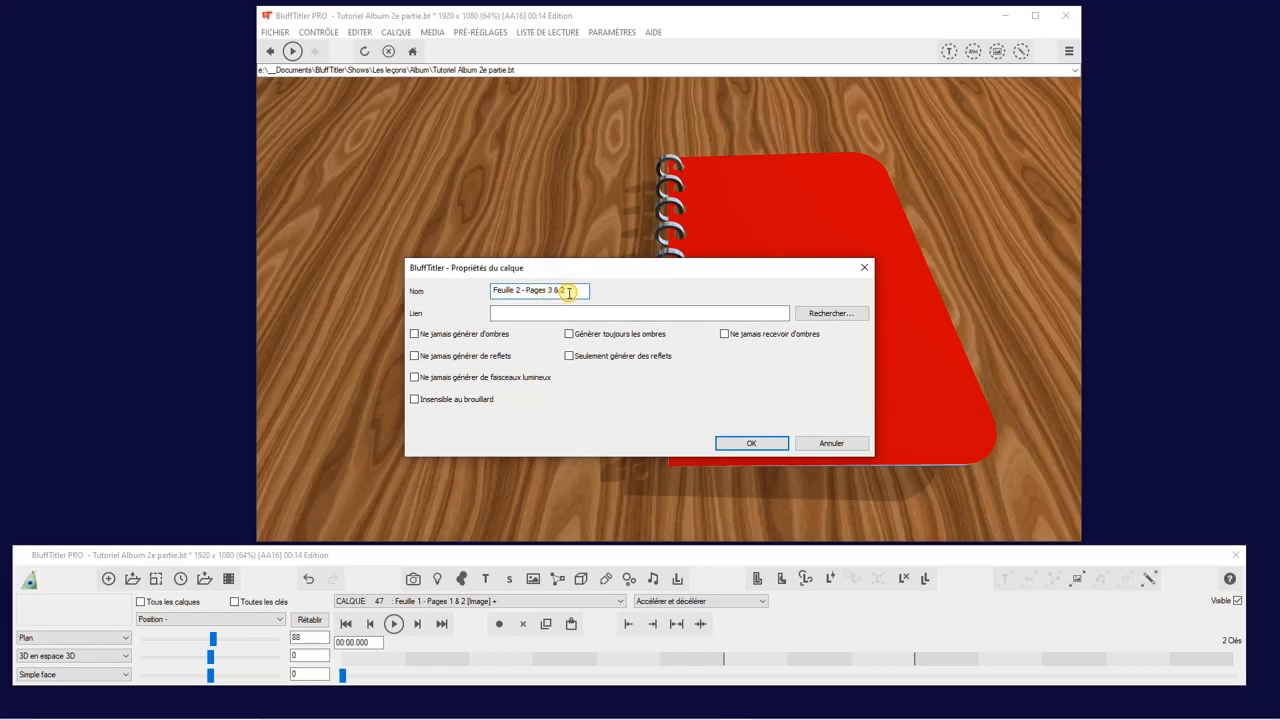
text(4)
click(748, 444)
- Move the Feuille 2 - Pages 3 & 4 layer back one place so it sits before the 3e & 4e de couverture image layer
click(552, 601)
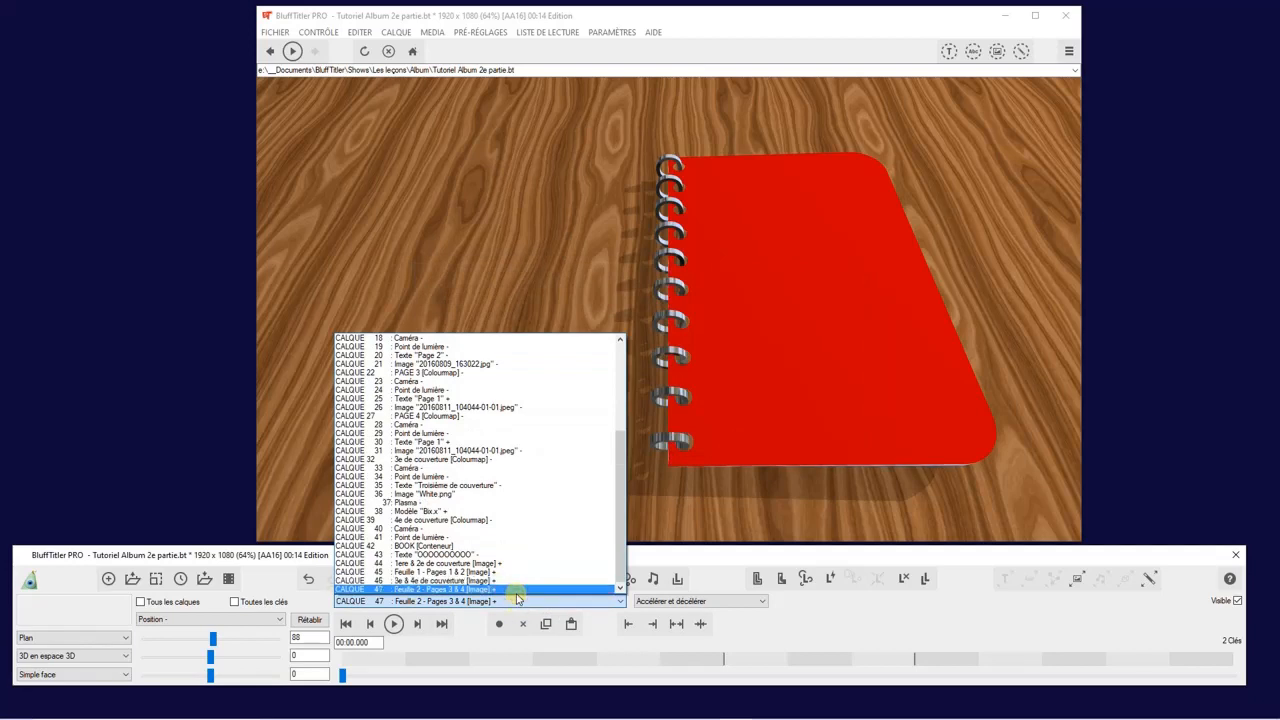
click(462, 601)
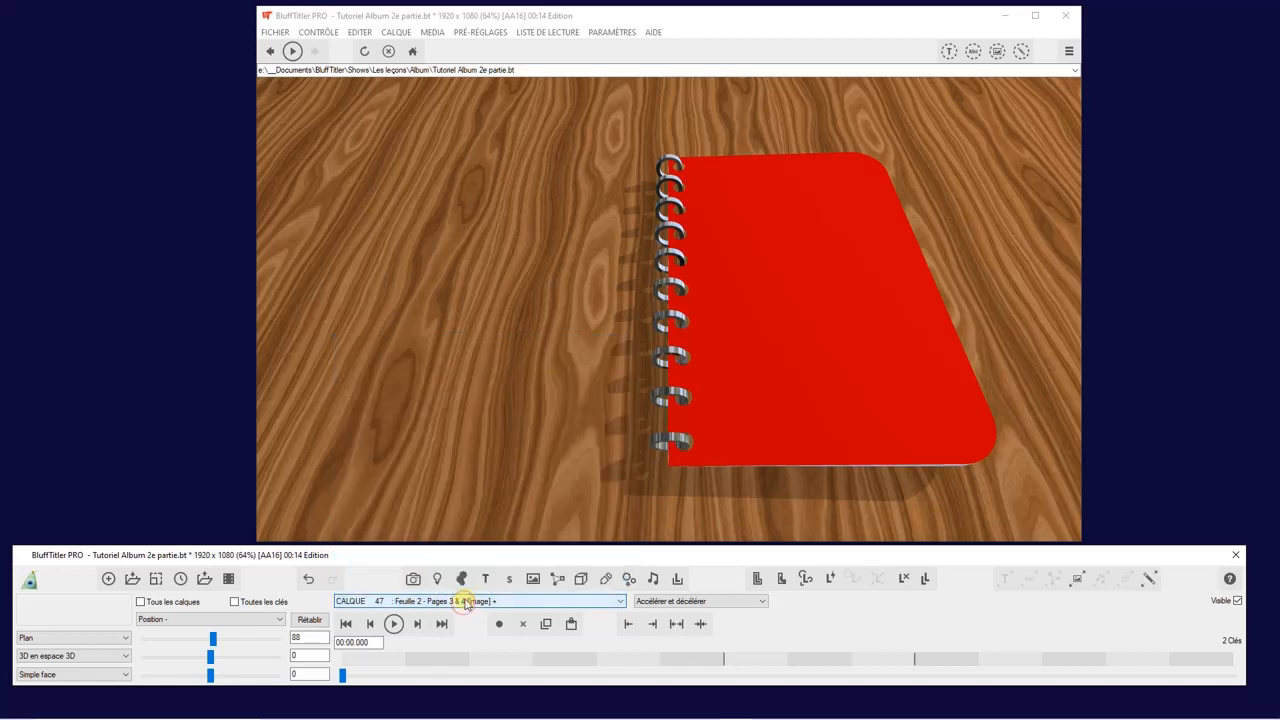
click(396, 32)
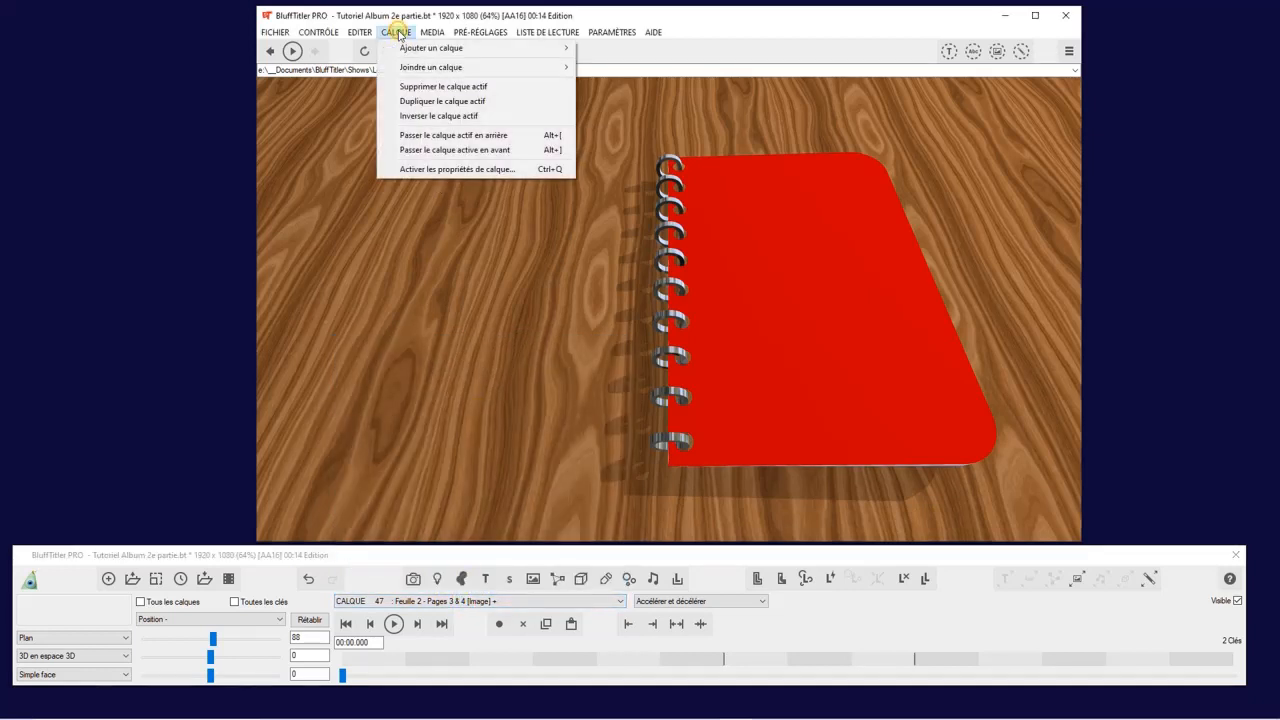
click(437, 137)
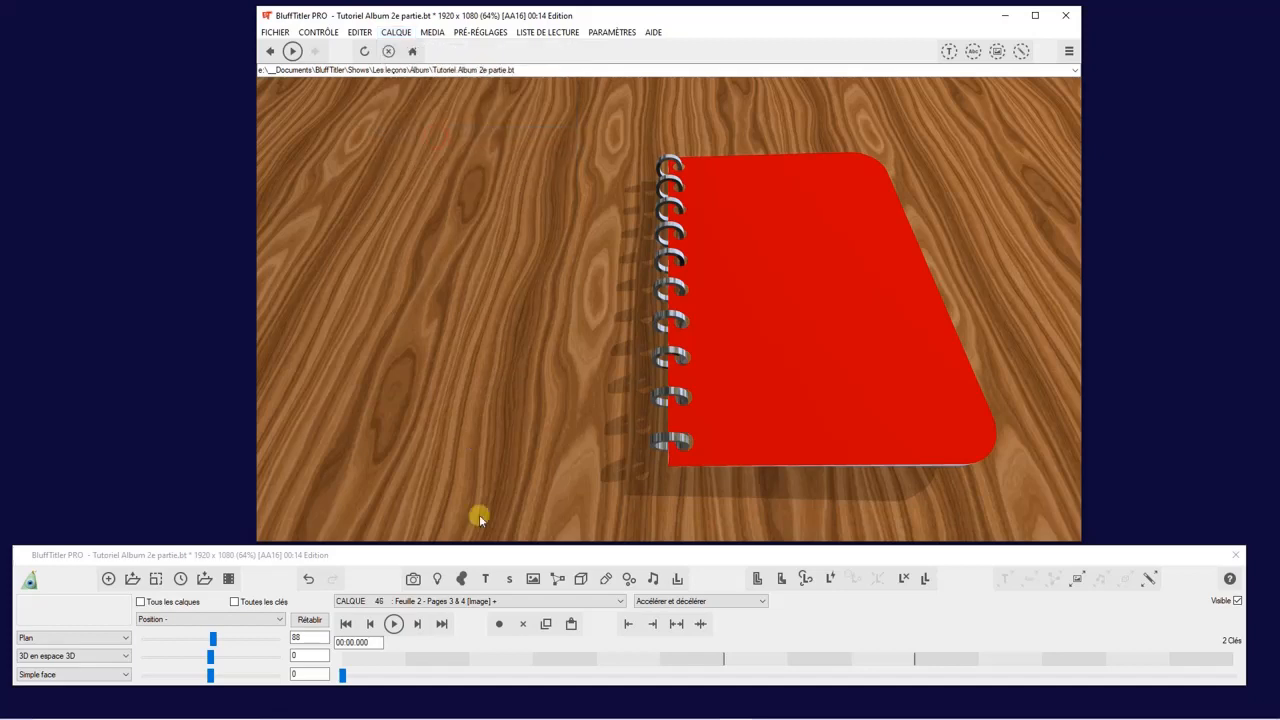
click(519, 601)
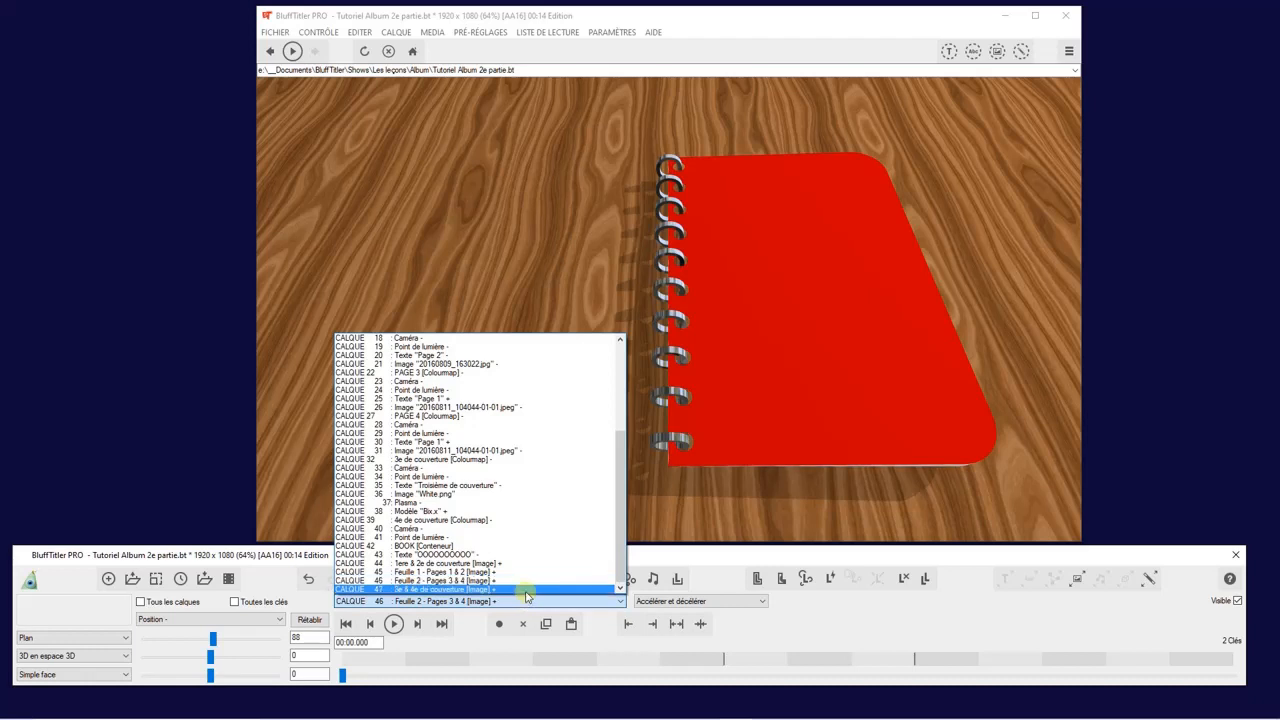
click(750, 510)
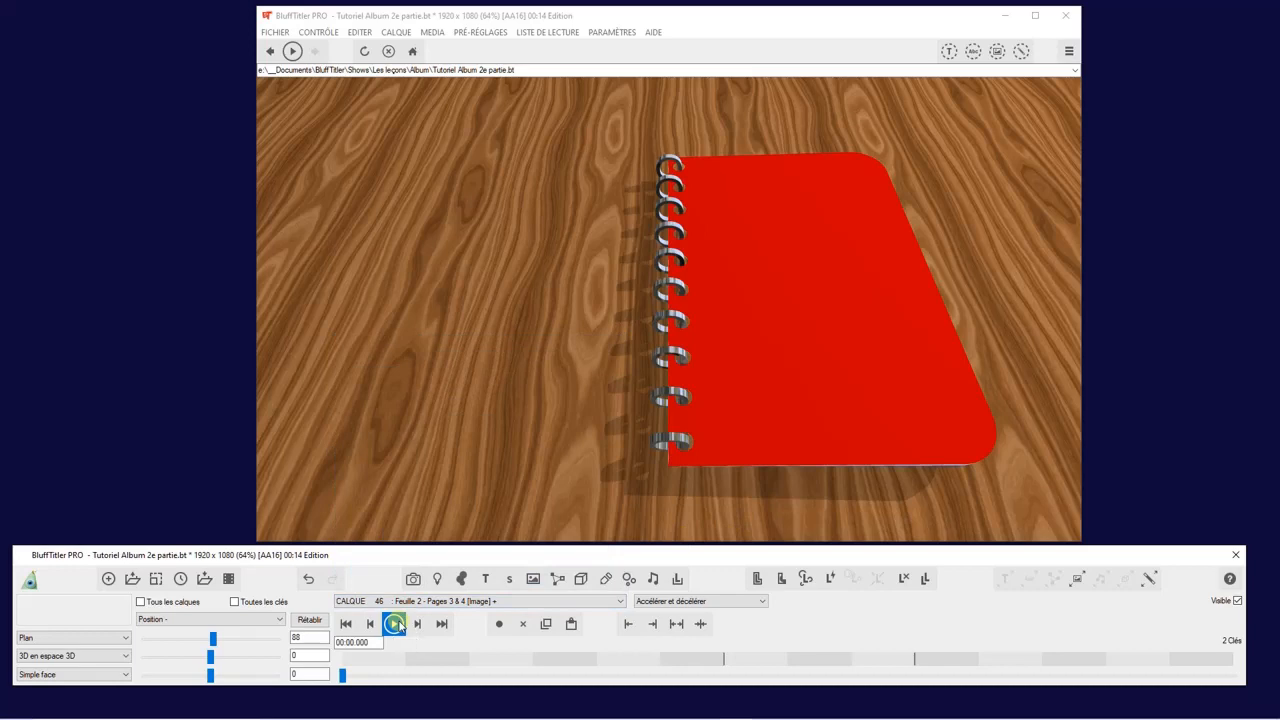
- Play the show through and extend its total duration to 20 seconds by adding time at the end
click(395, 623)
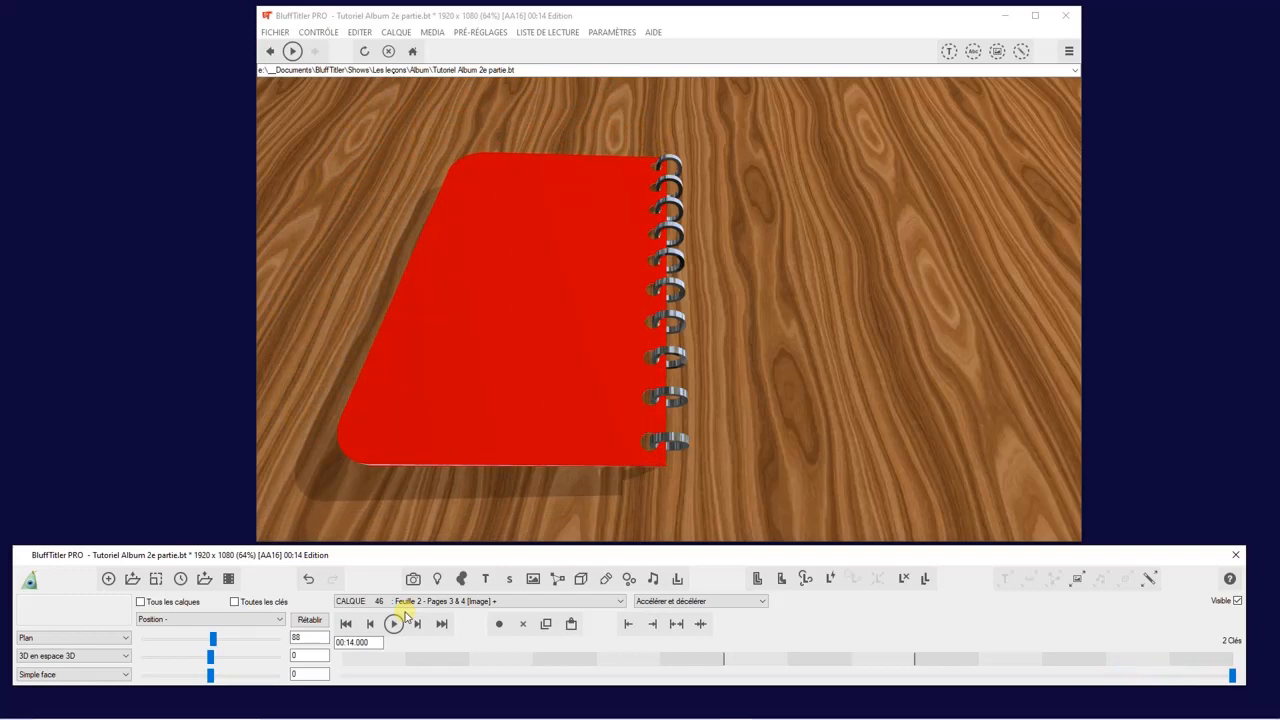
click(881, 460)
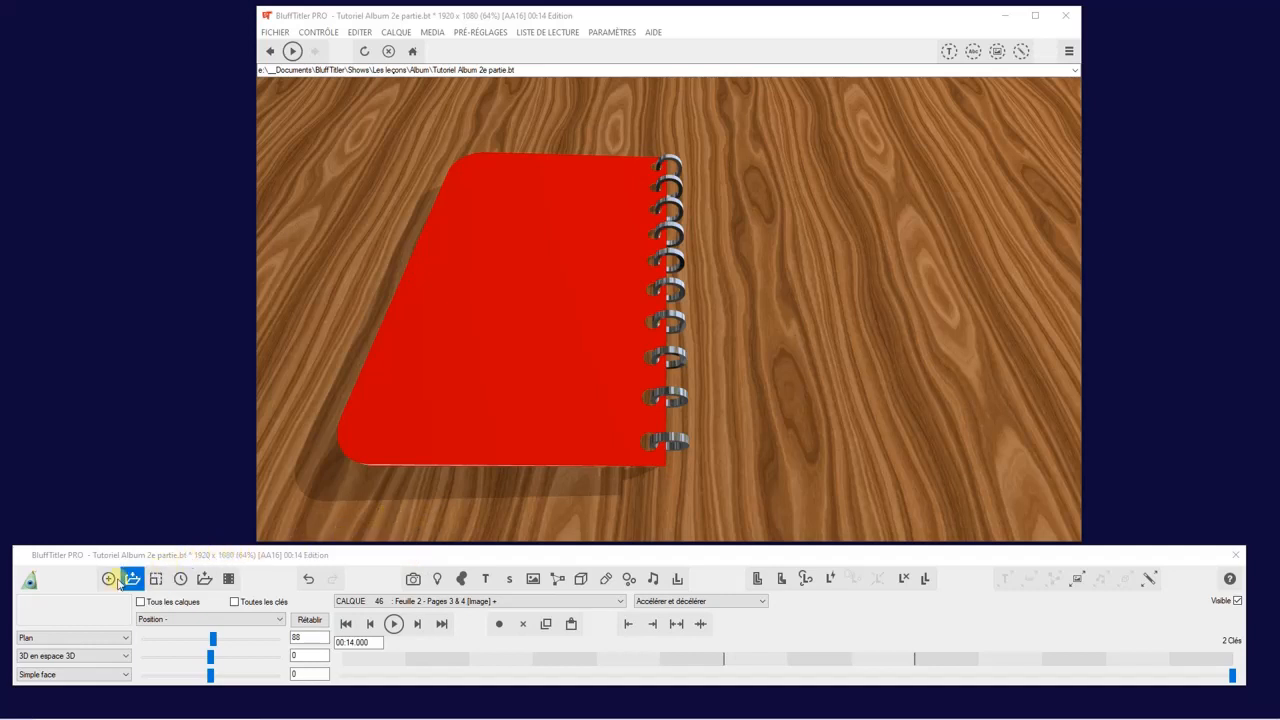
click(181, 579)
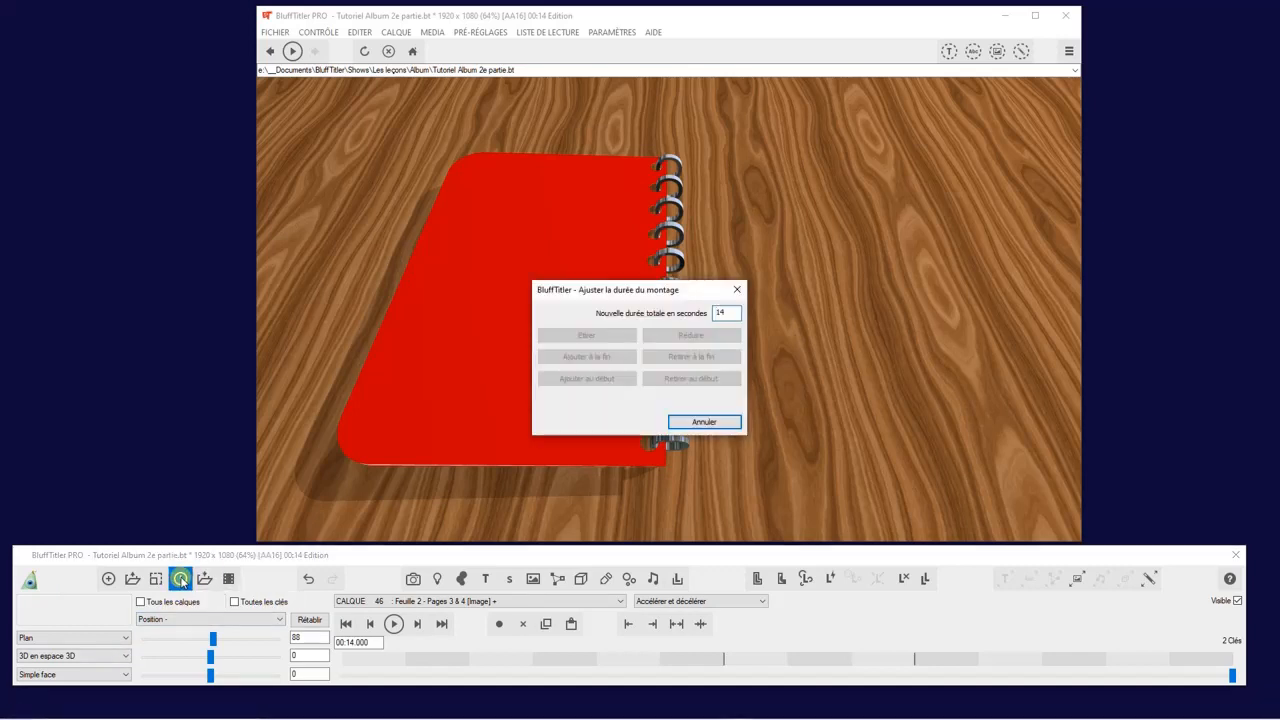
double_click(735, 312)
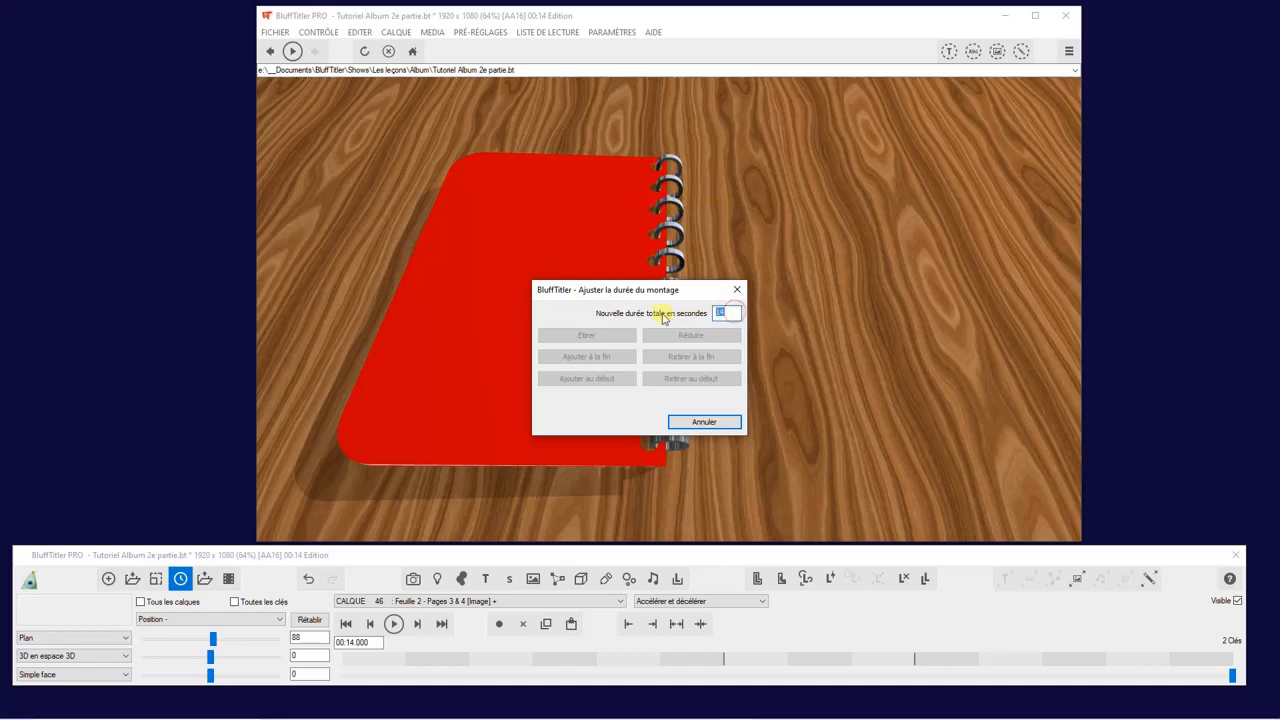
text(20)
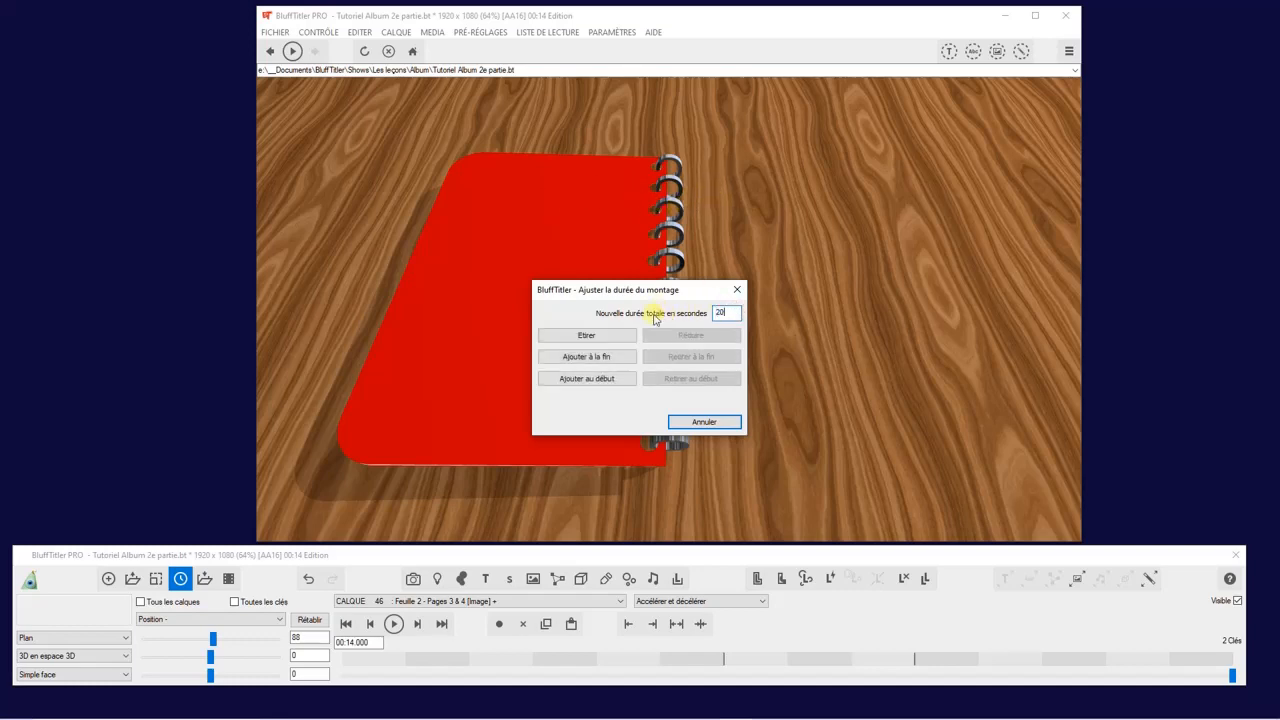
click(586, 357)
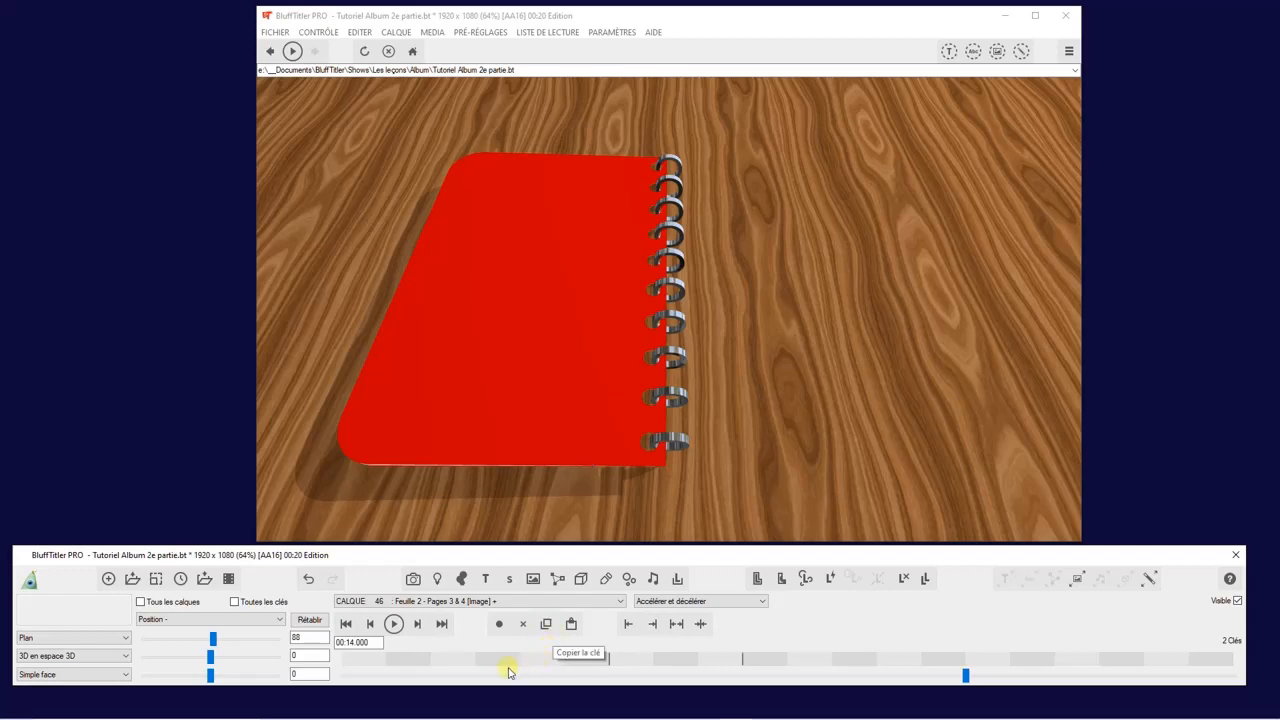
- Shift the two keys of the 3e & 4e de couverture image layer to about 16 and 19 seconds
click(527, 600)
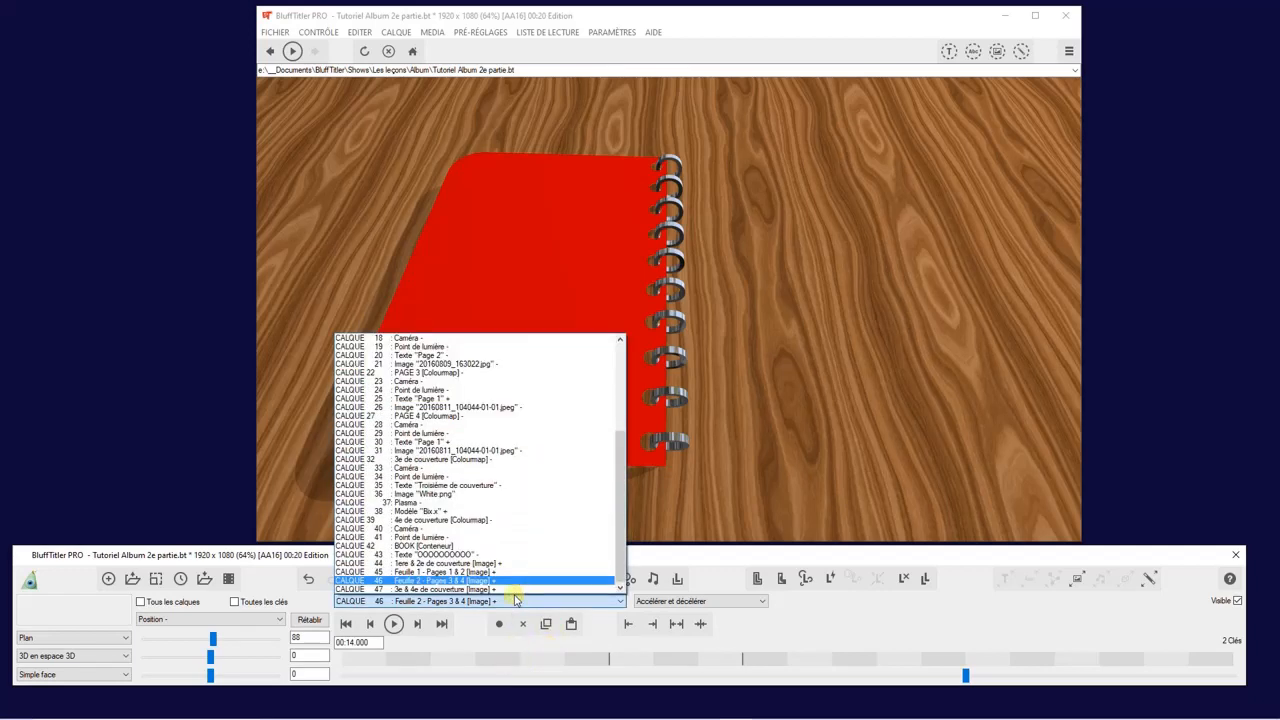
click(498, 590)
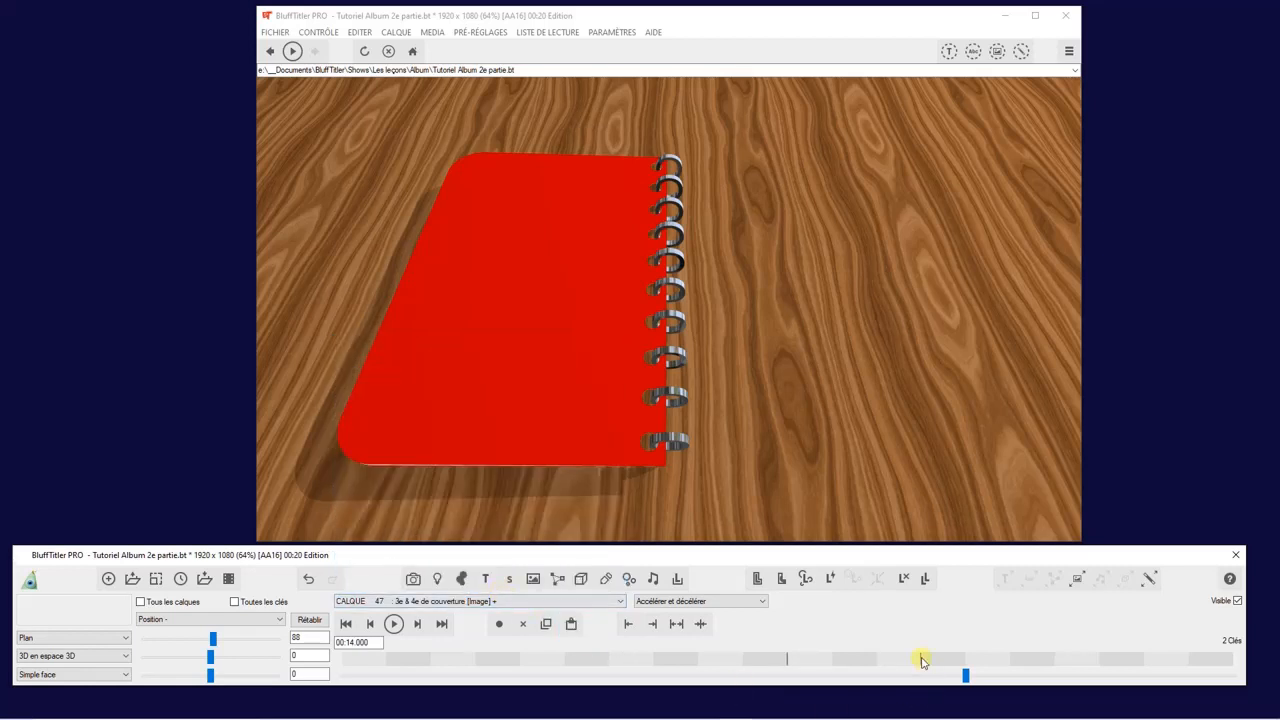
drag(920, 662, 1188, 665)
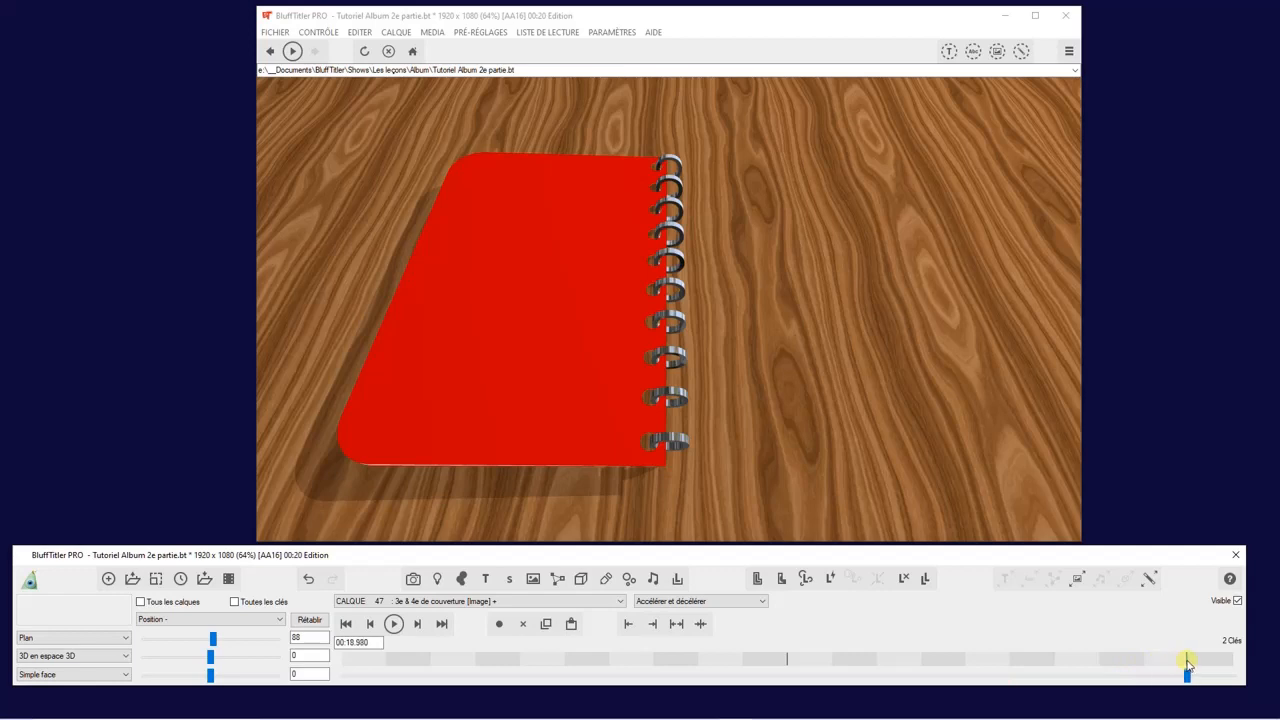
drag(786, 662, 1053, 662)
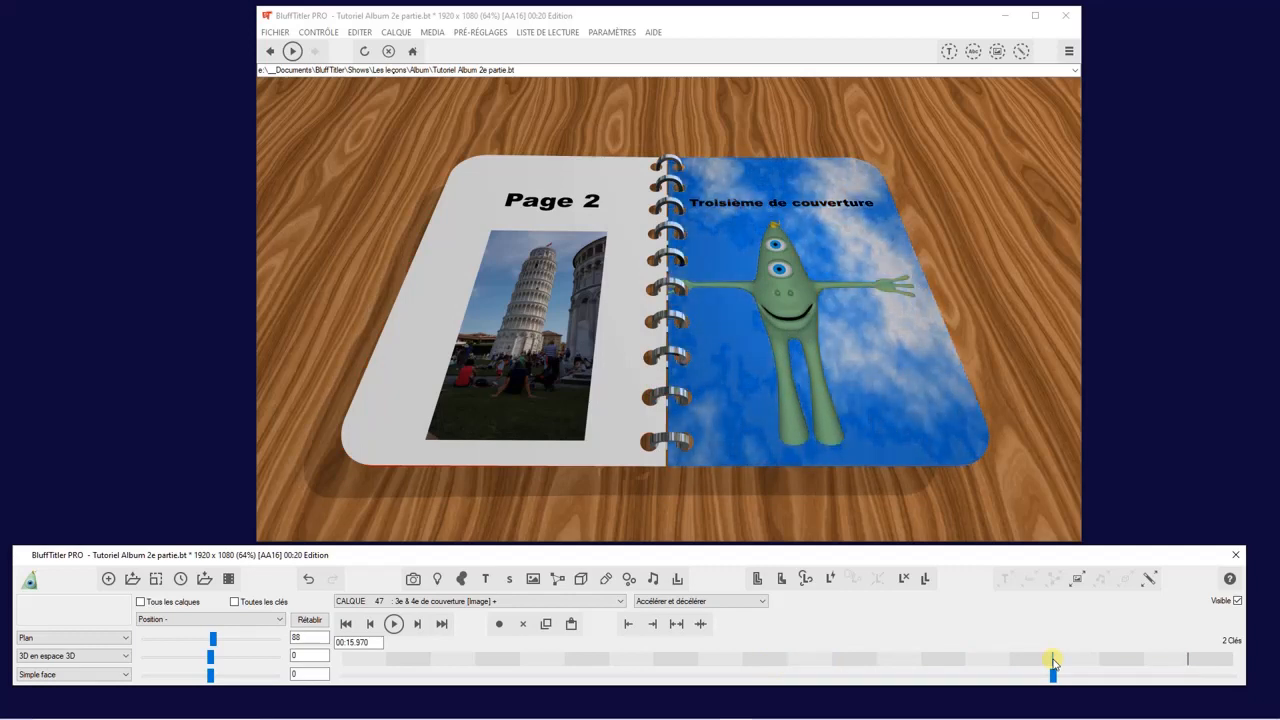
drag(1053, 660, 1055, 660)
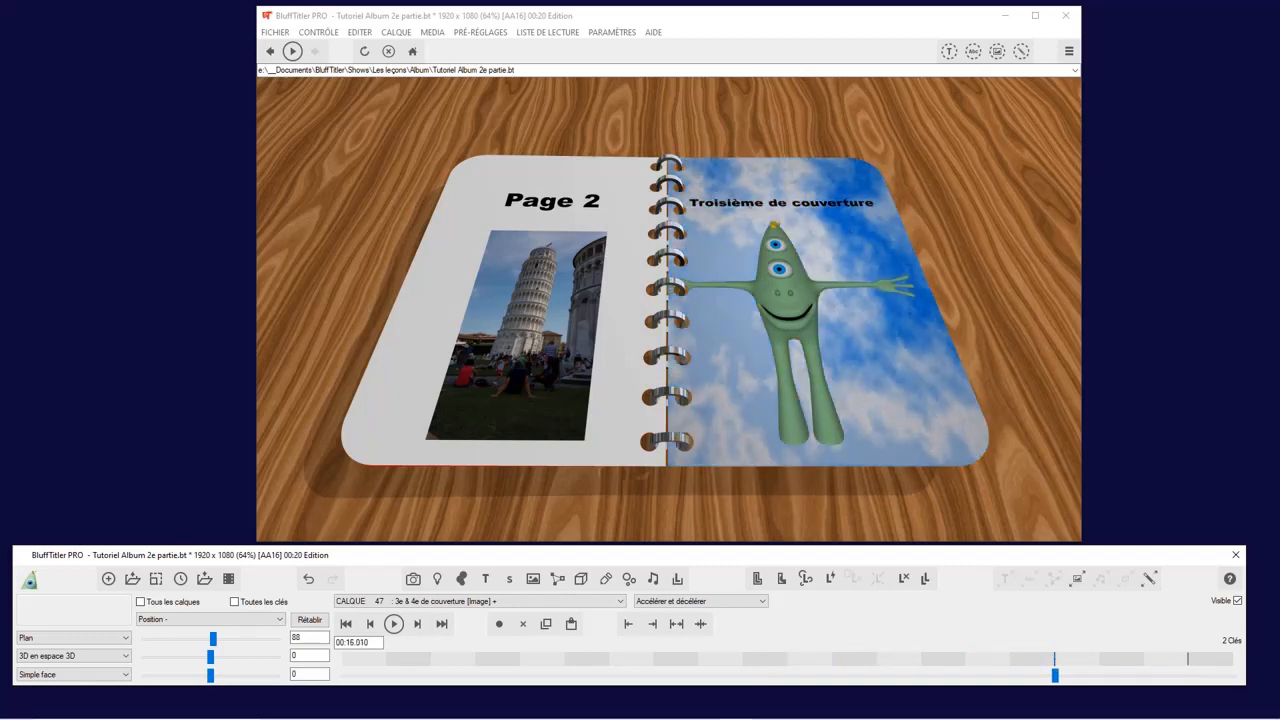
- Shift the two keys of the Feuille 2 - Pages 3 & 4 layer to about 12 and 15 seconds
click(450, 600)
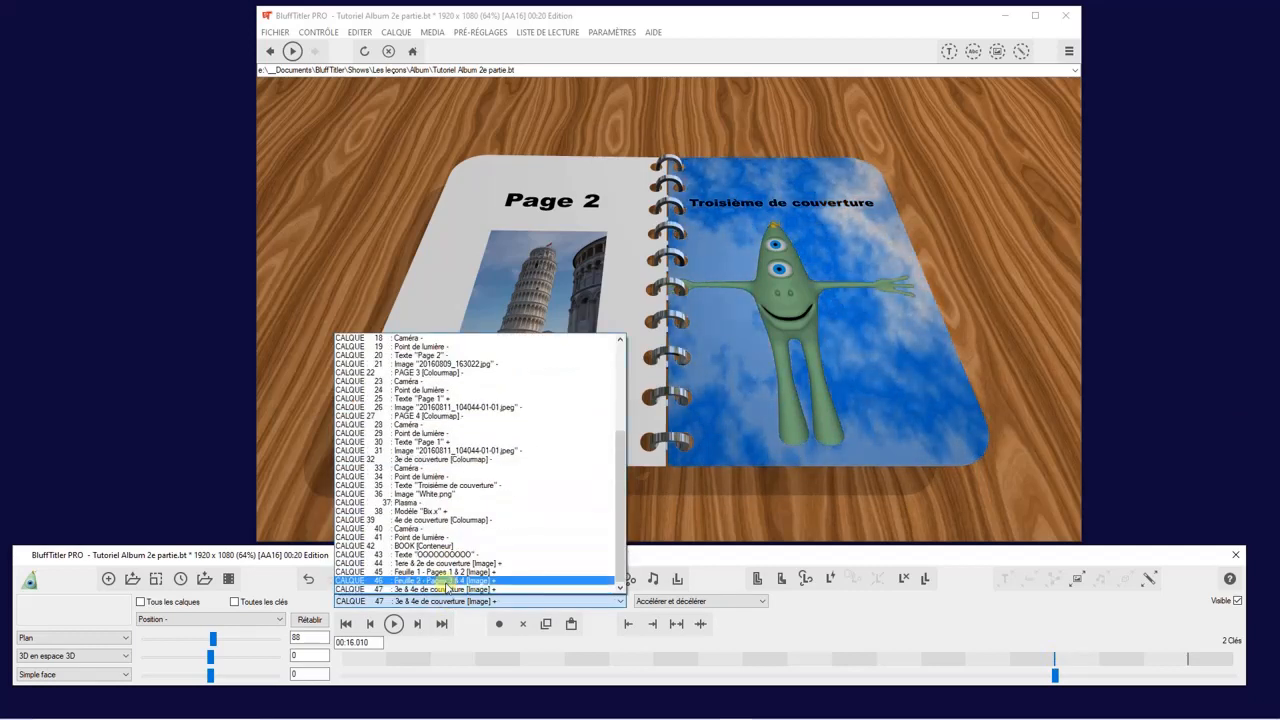
click(447, 581)
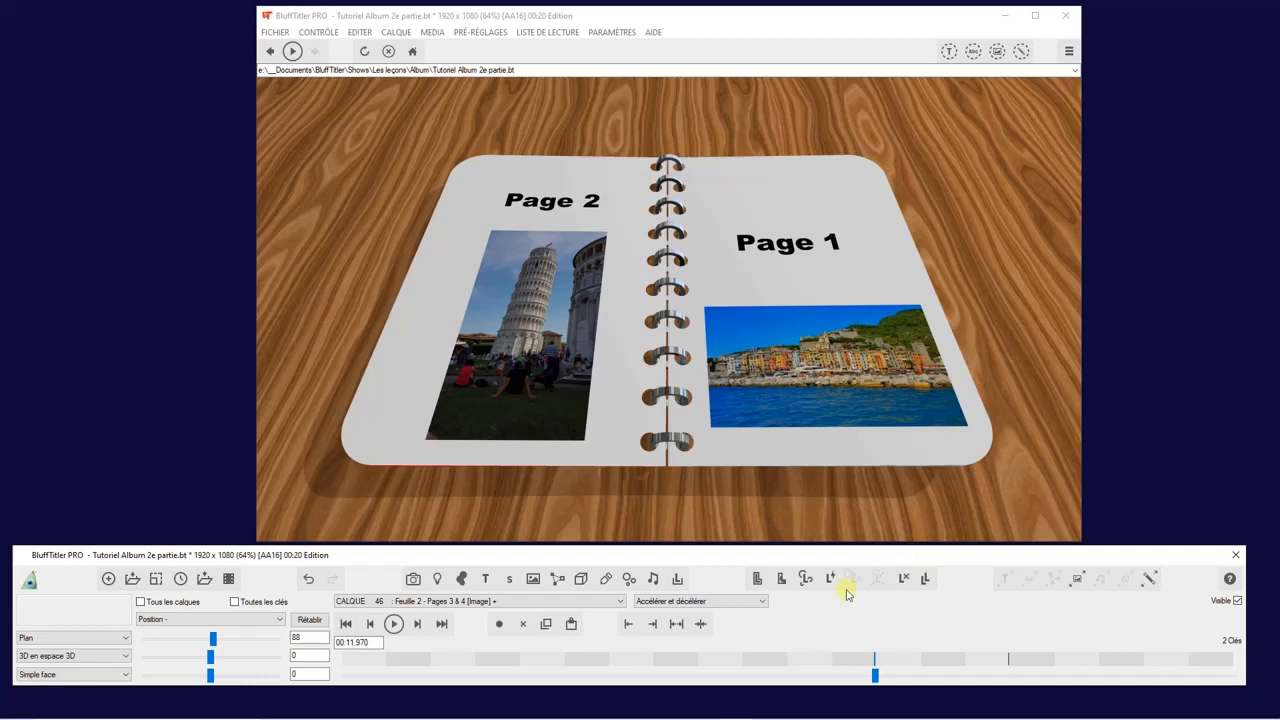
- Play the show from the start and step back through the Feuille 2 keys to the one at about 12 seconds
click(347, 624)
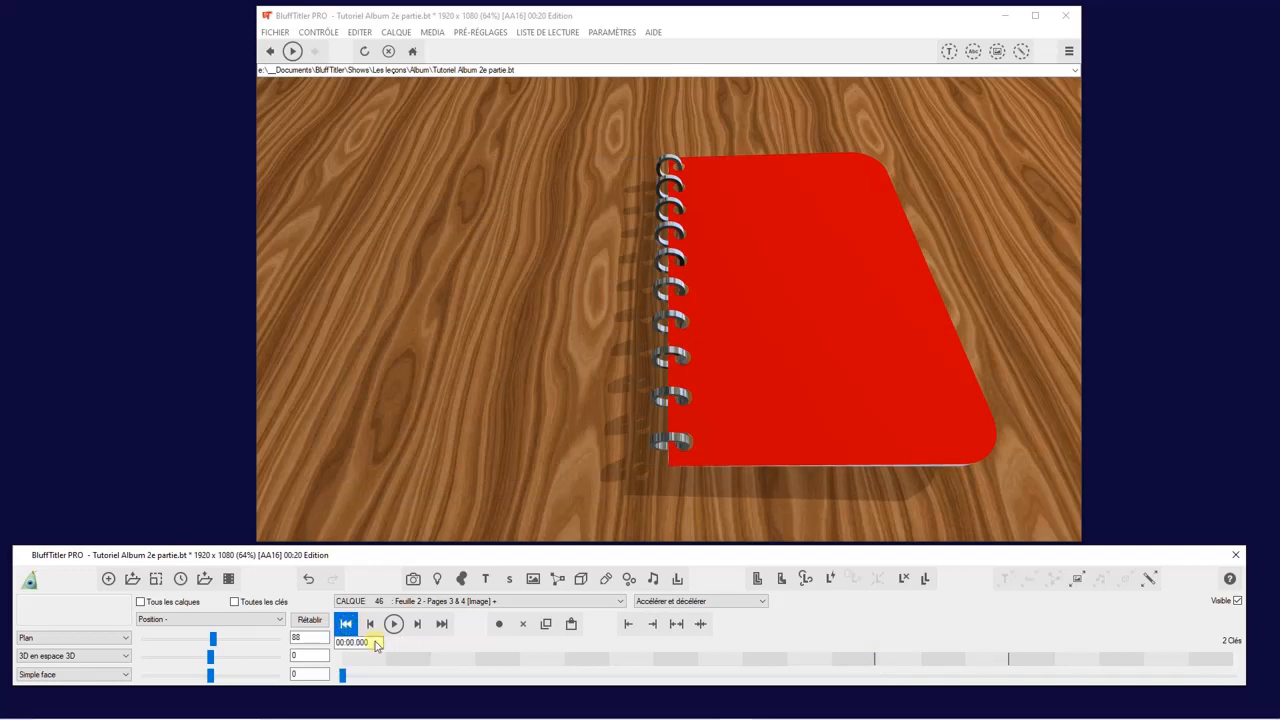
click(394, 625)
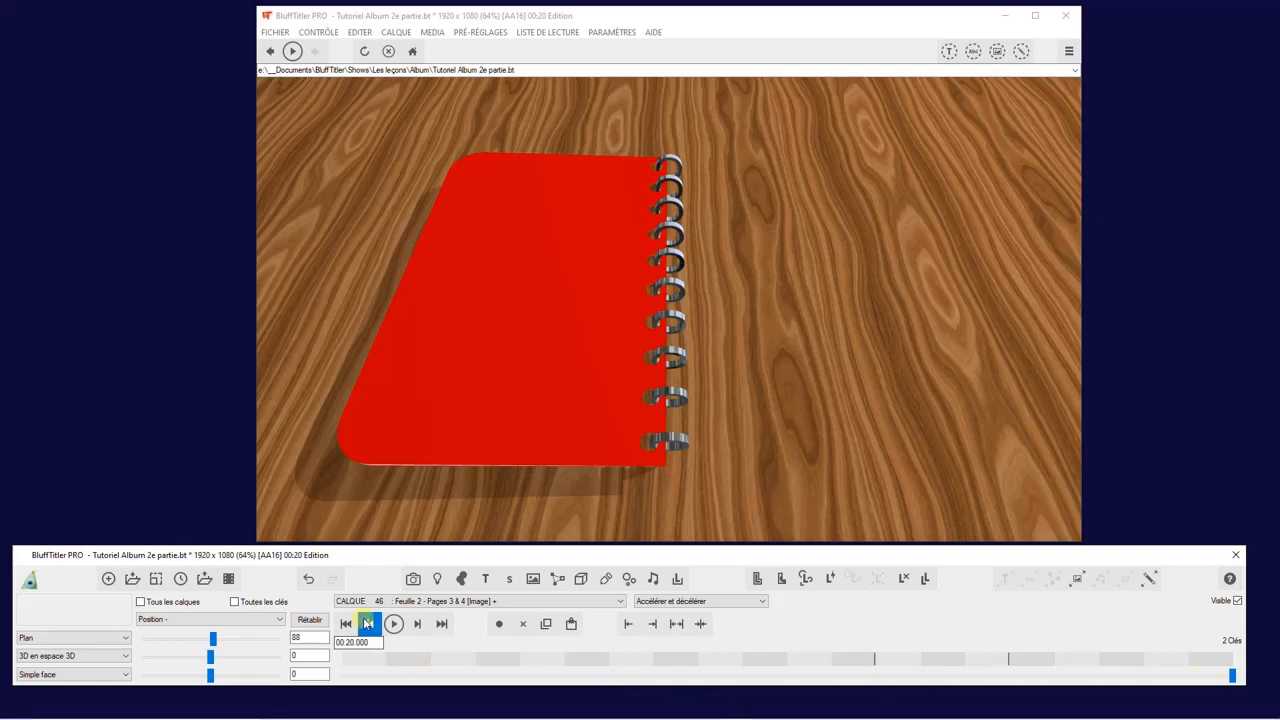
click(369, 623)
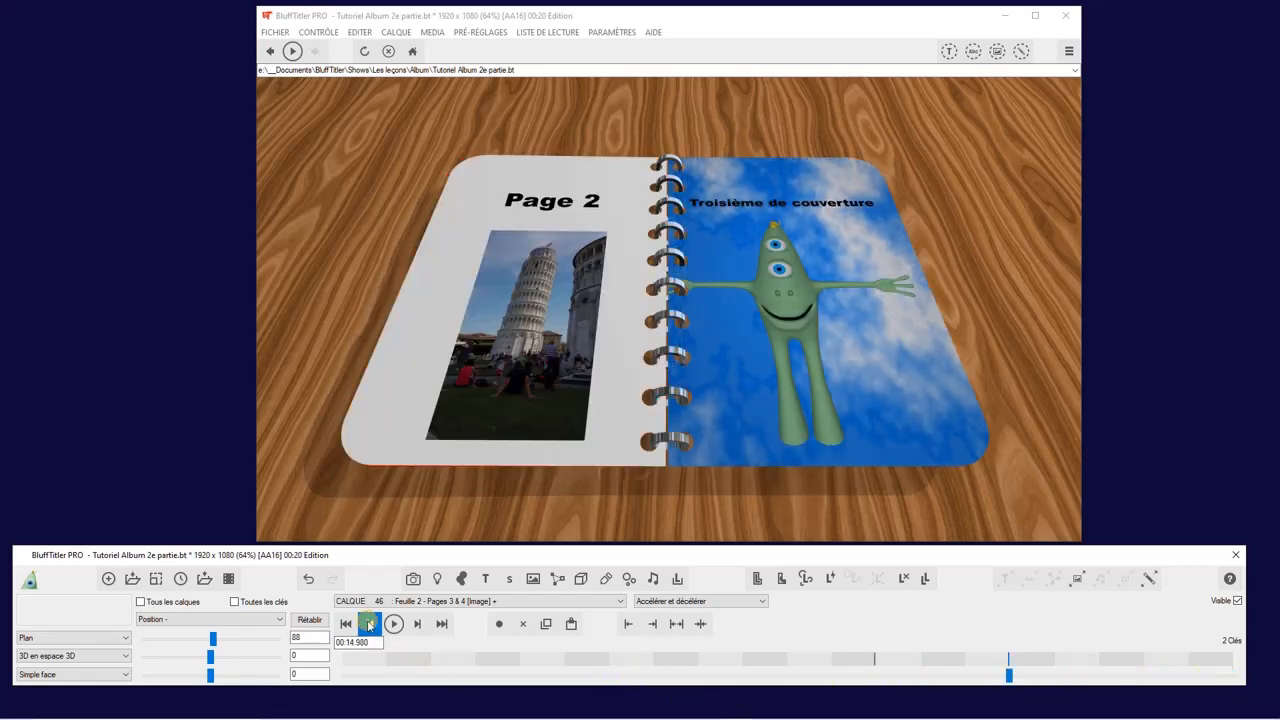
click(369, 623)
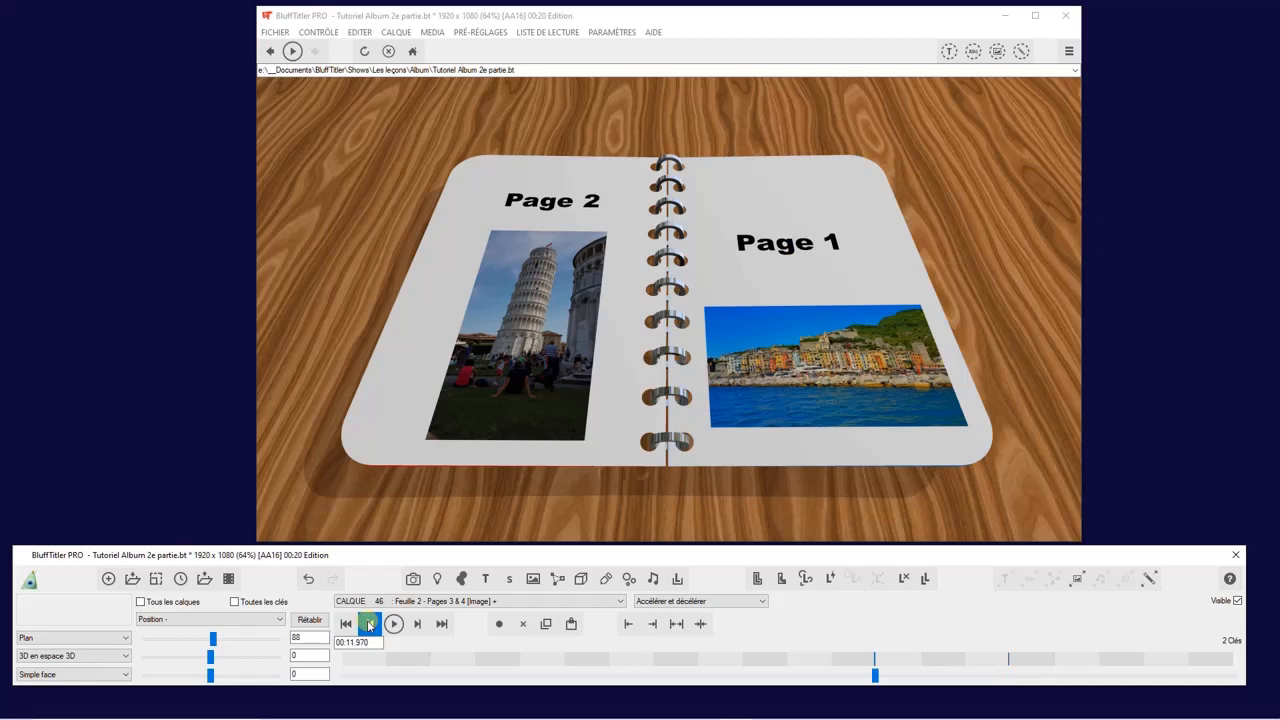
- Change the text layer in the PAGE 3 colourmap group to "Page 3" and reselect the Feuille 2 - Pages 3 & 4 layer
click(460, 602)
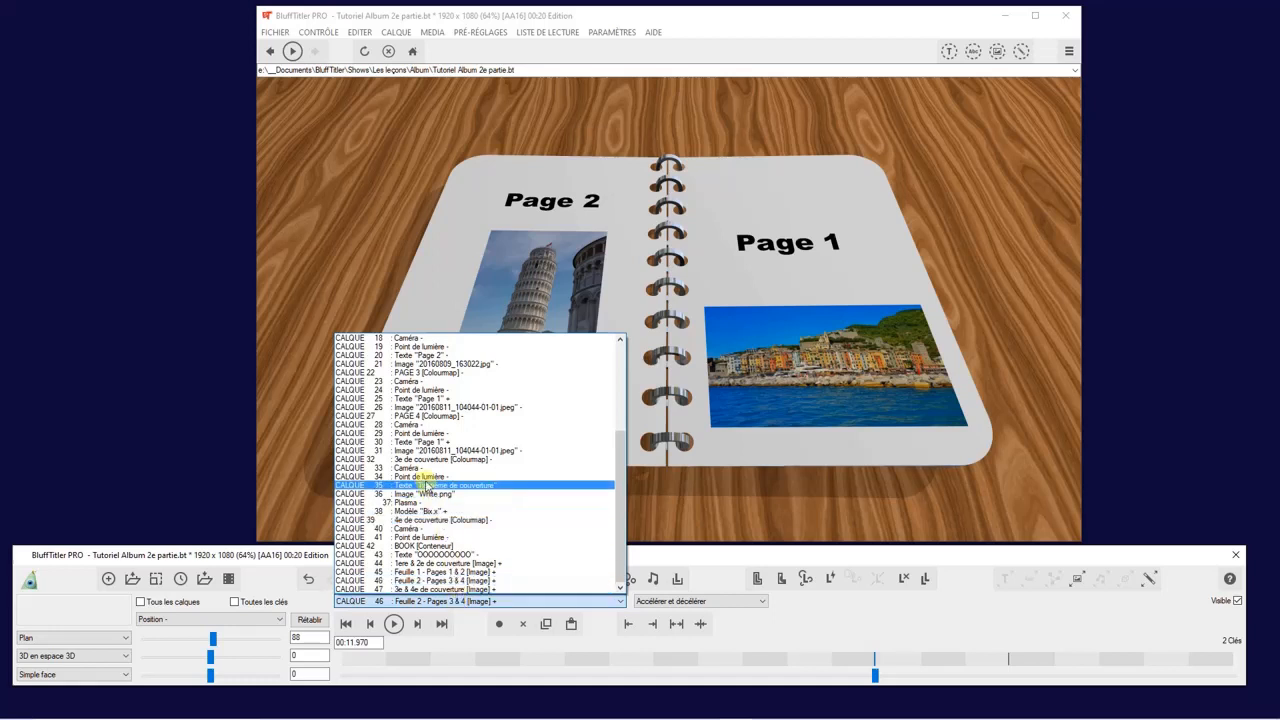
click(428, 399)
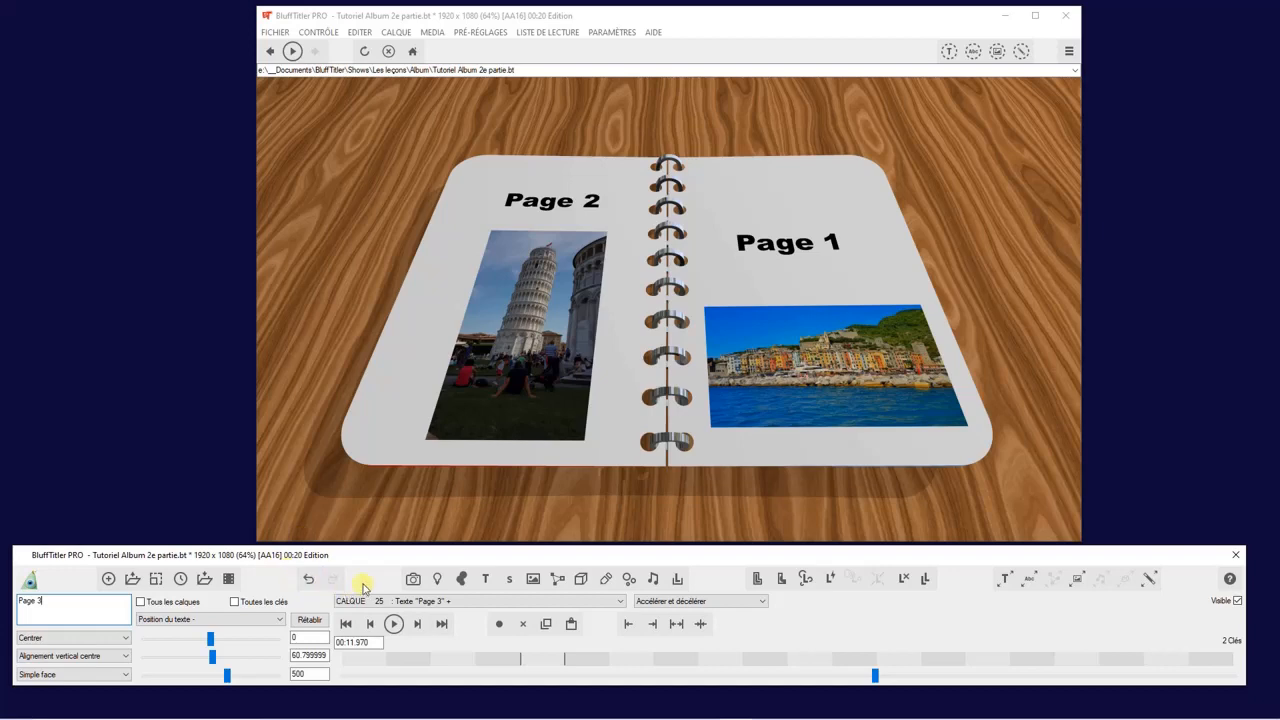
click(491, 602)
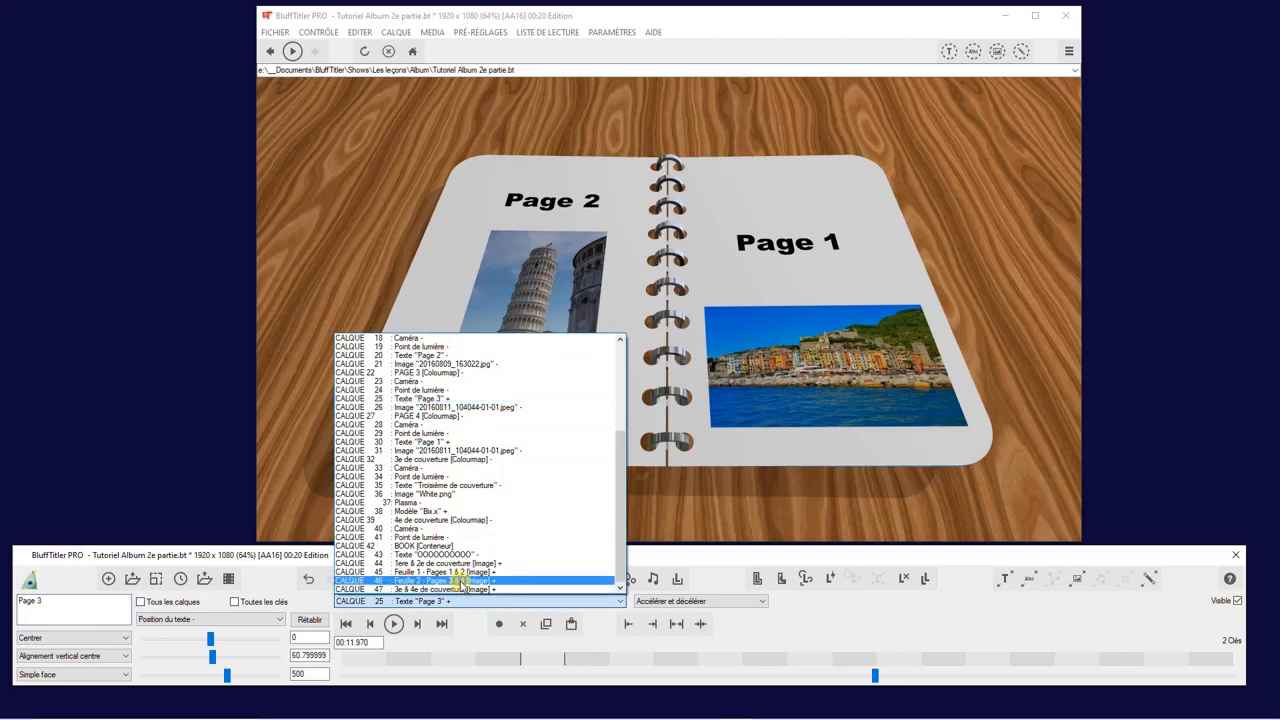
click(461, 581)
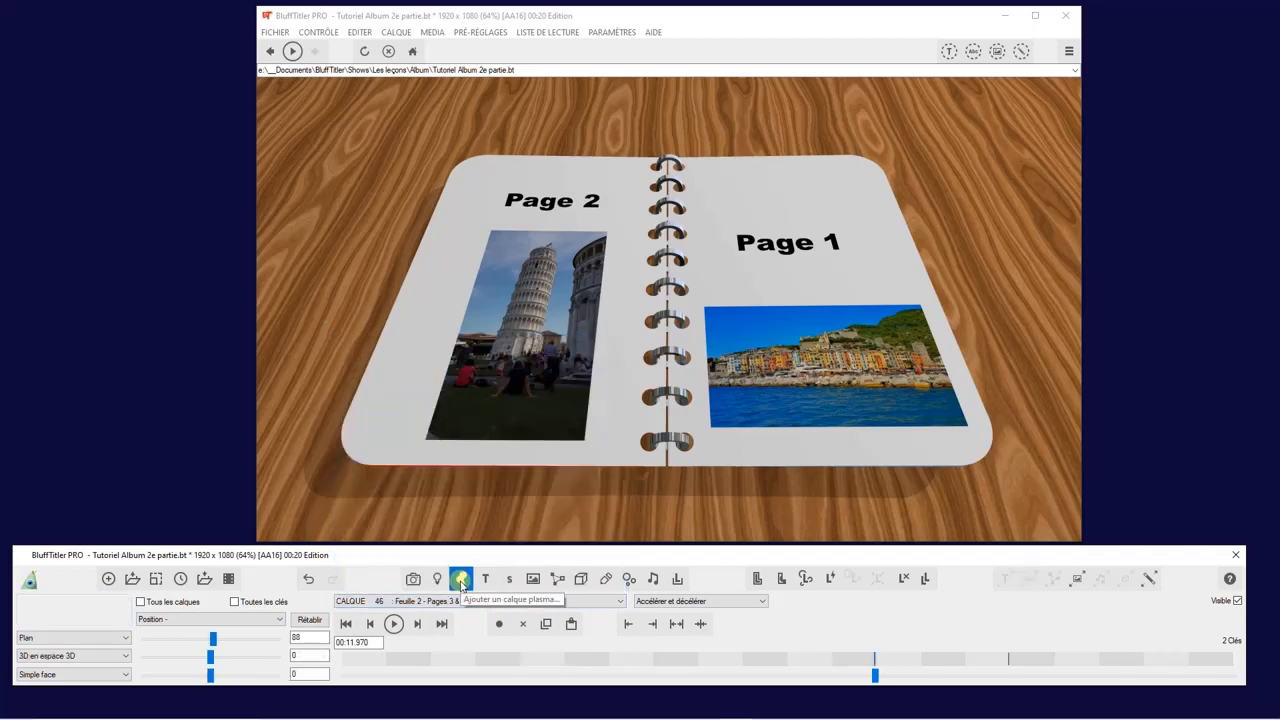
- Assign the PAGE 3 colourmap layer as texture 1 of the Feuille 2 - Pages 3 & 4 layer
click(1077, 580)
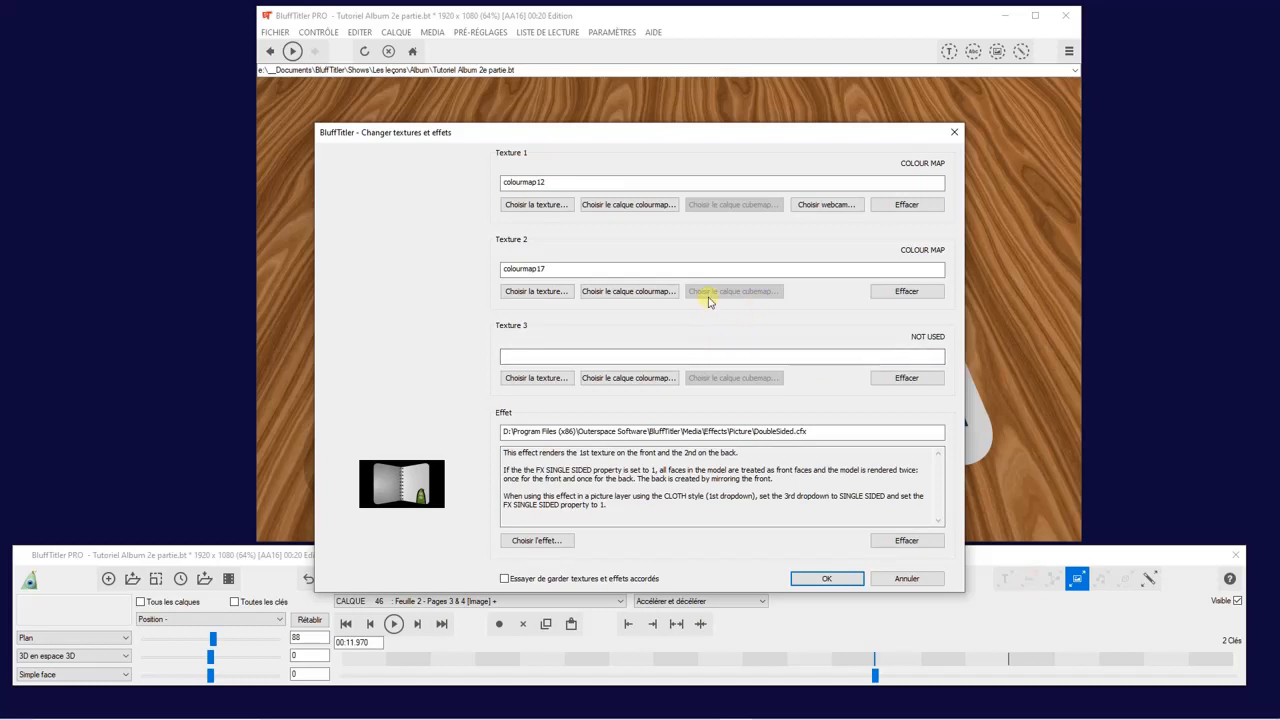
click(630, 206)
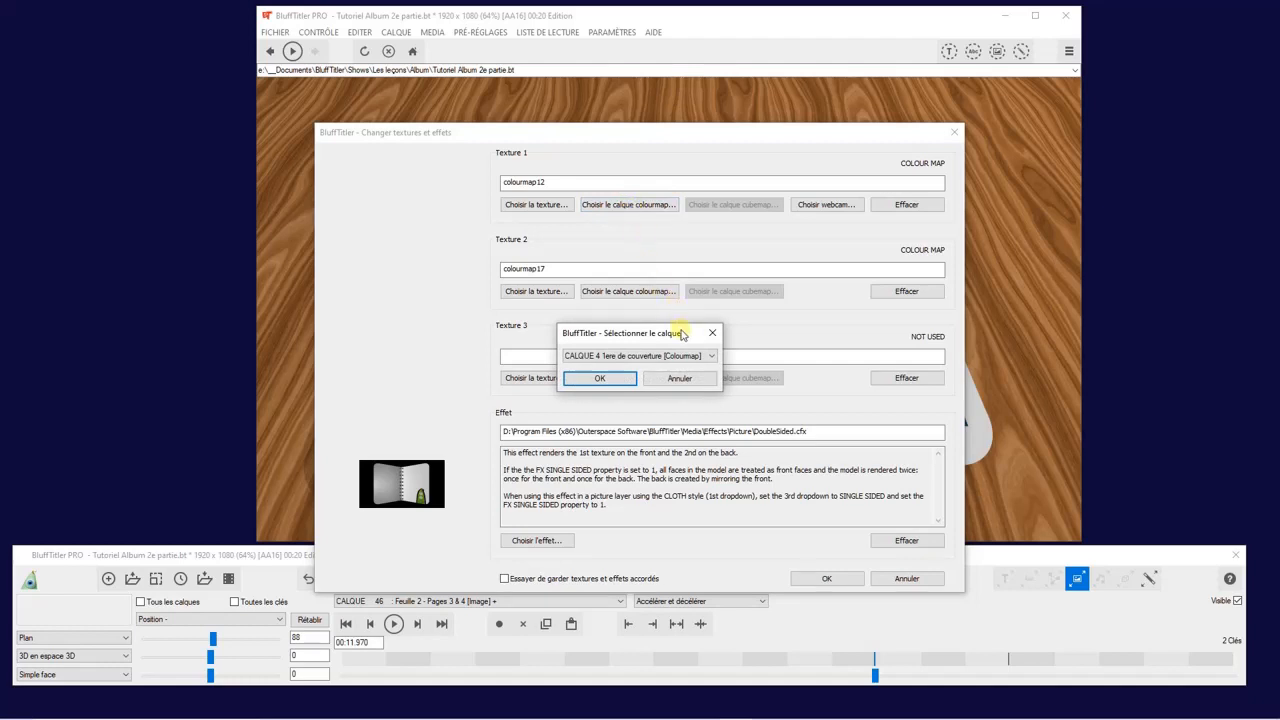
click(679, 378)
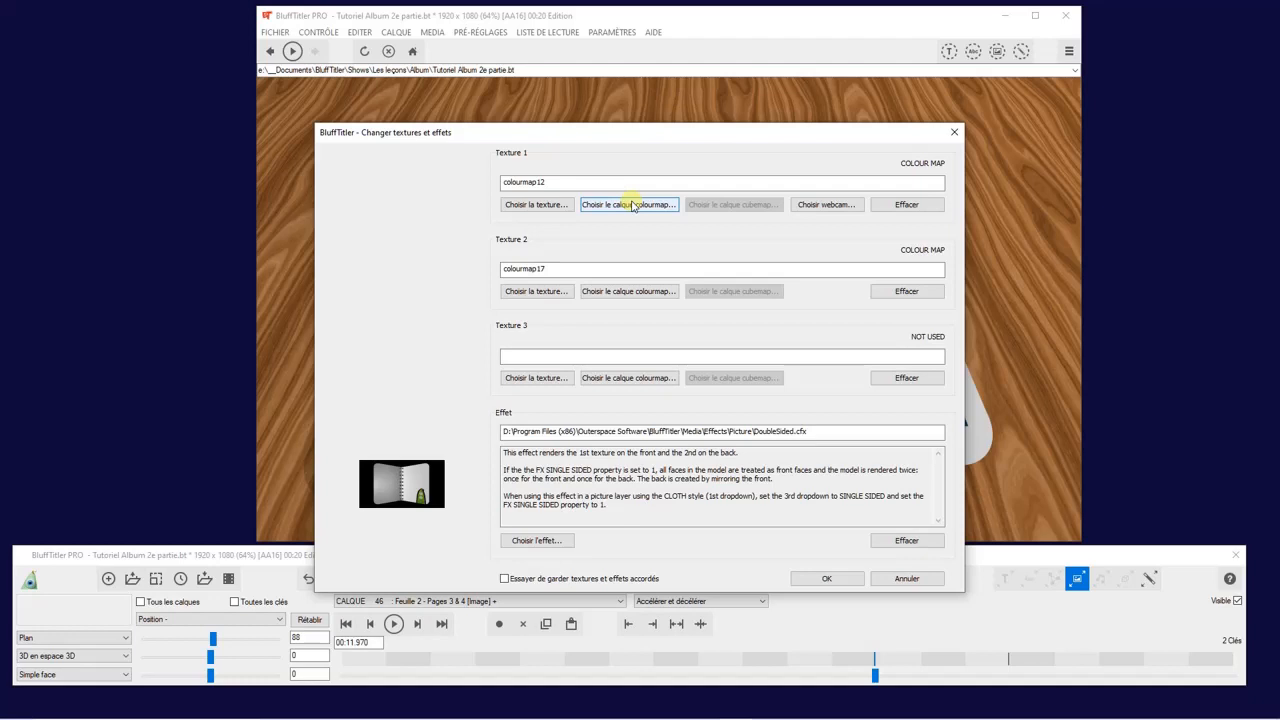
click(632, 206)
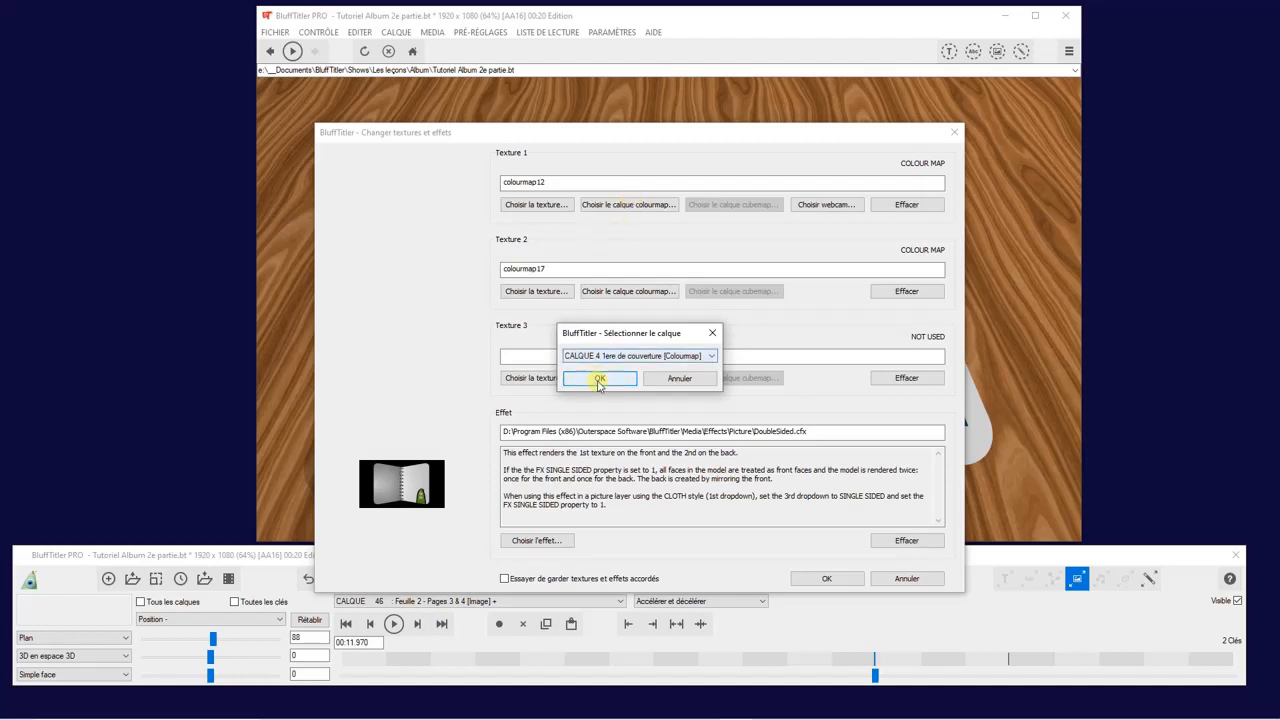
click(714, 357)
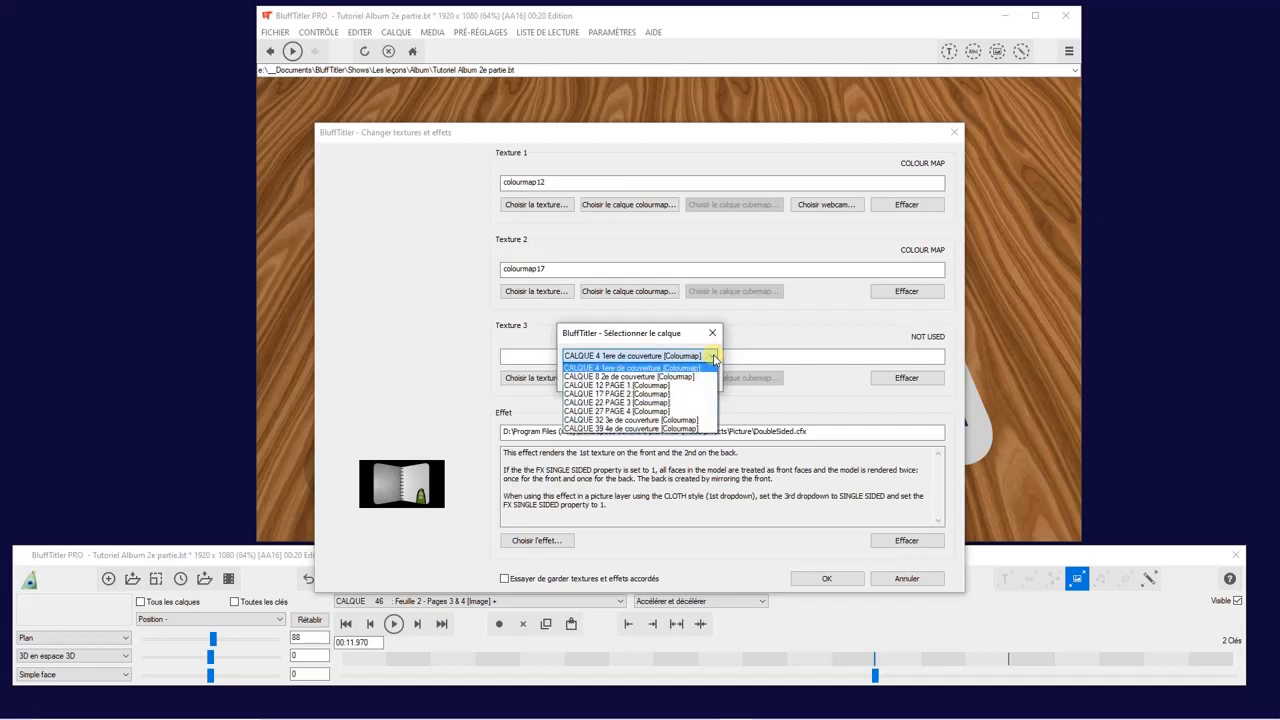
click(662, 402)
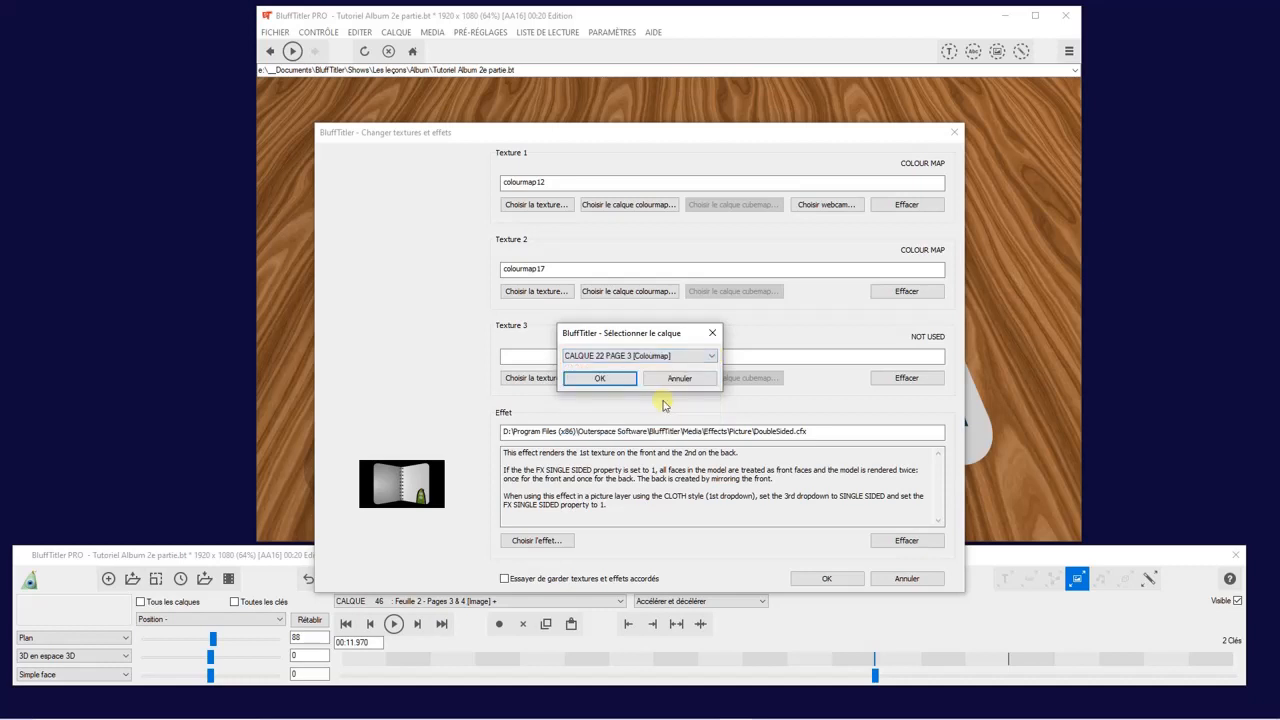
click(585, 380)
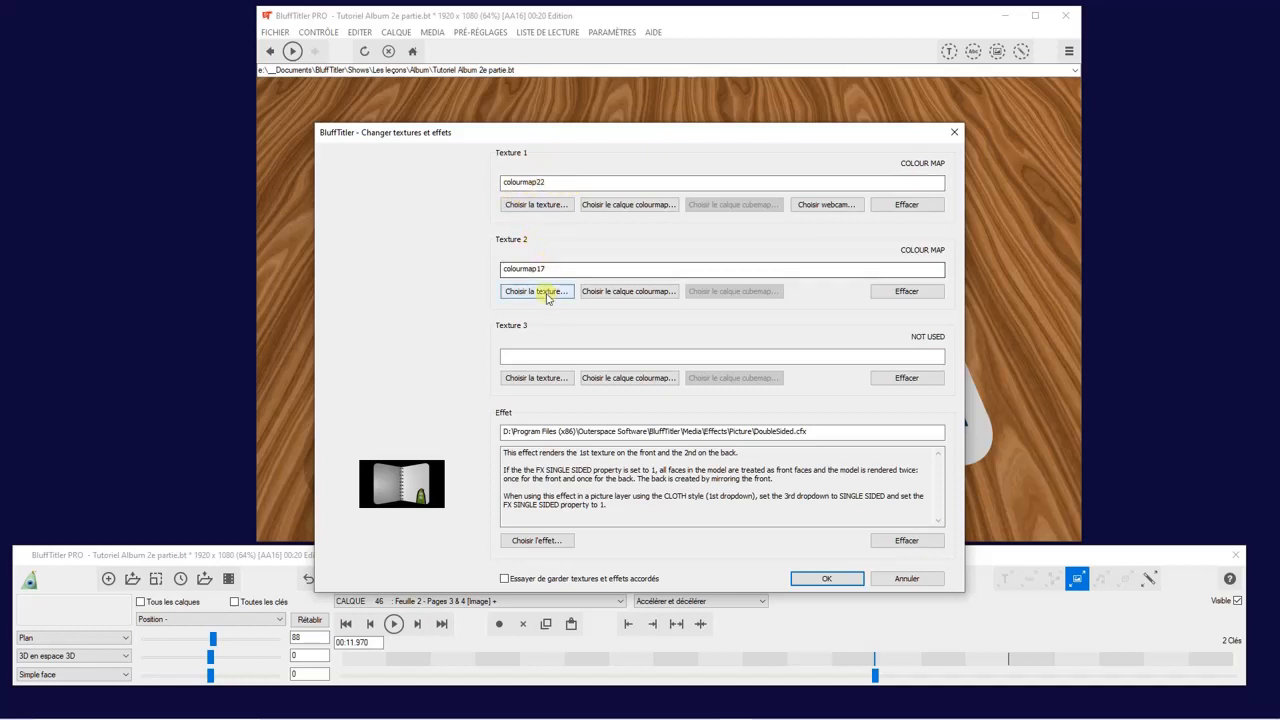
- Assign the PAGE 4 colourmap layer as texture 2 of the Feuille 2 layer, apply the textures and play the show from the start
click(607, 292)
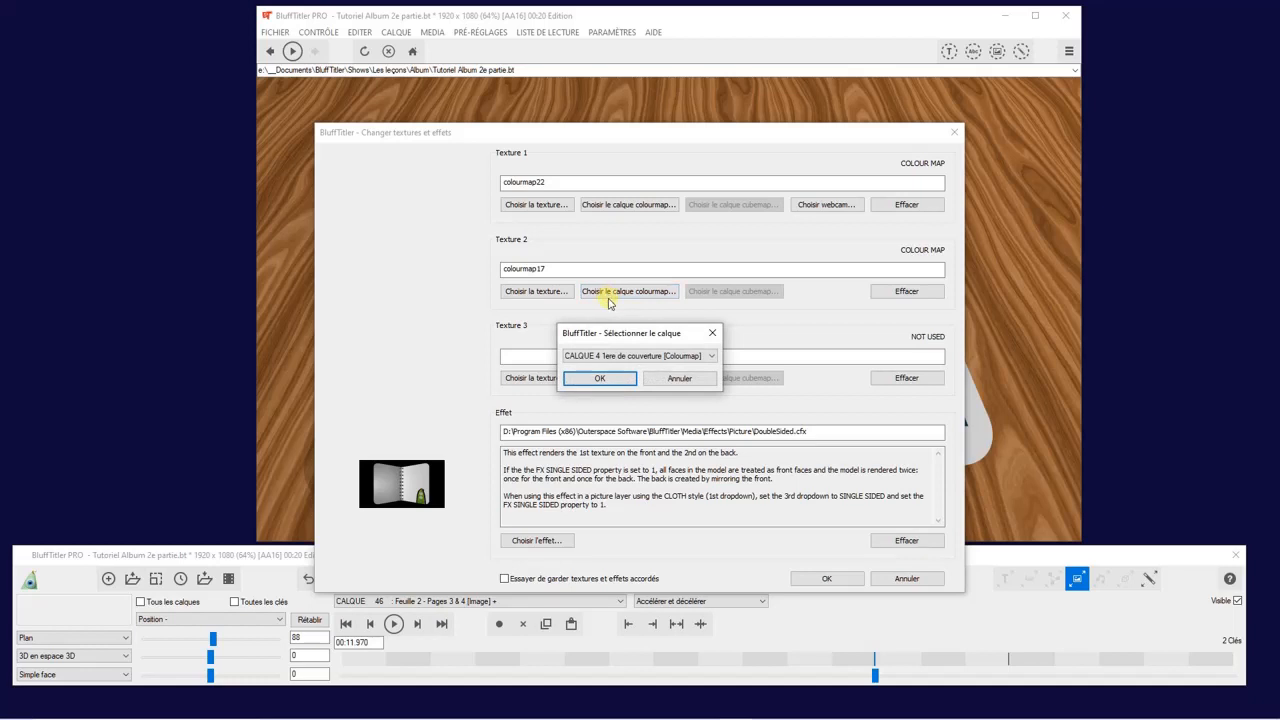
click(610, 356)
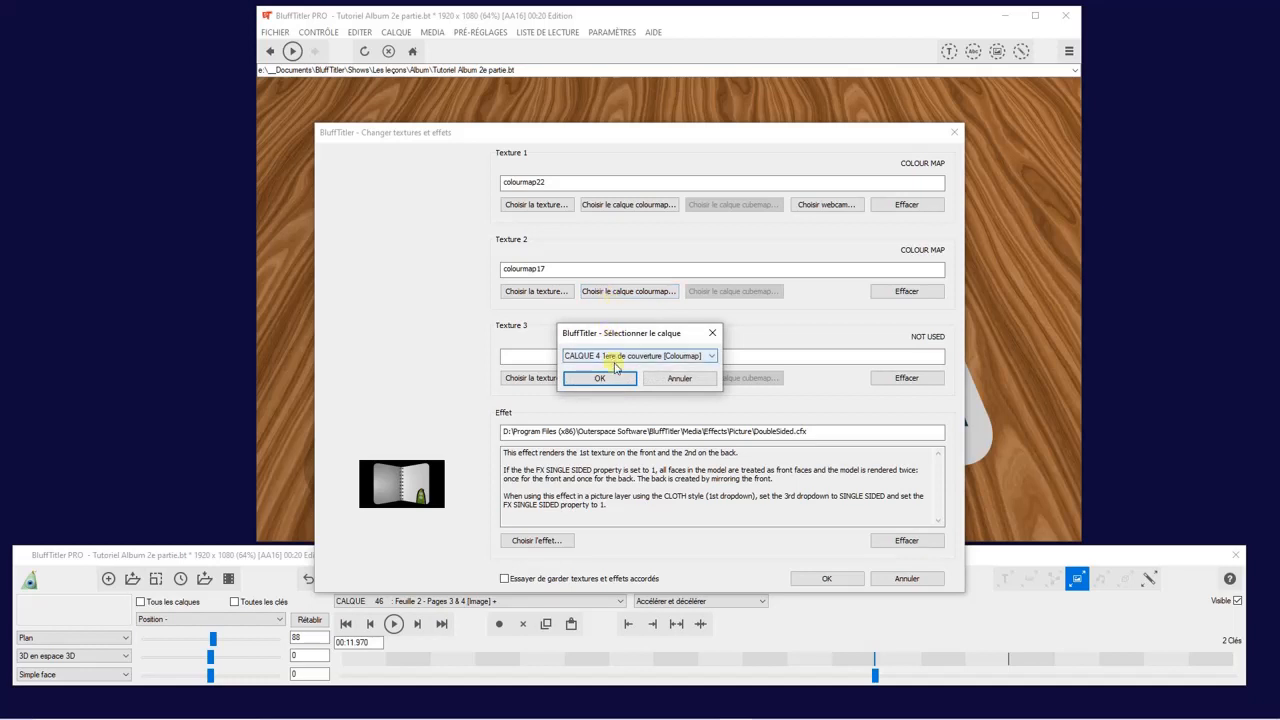
click(625, 358)
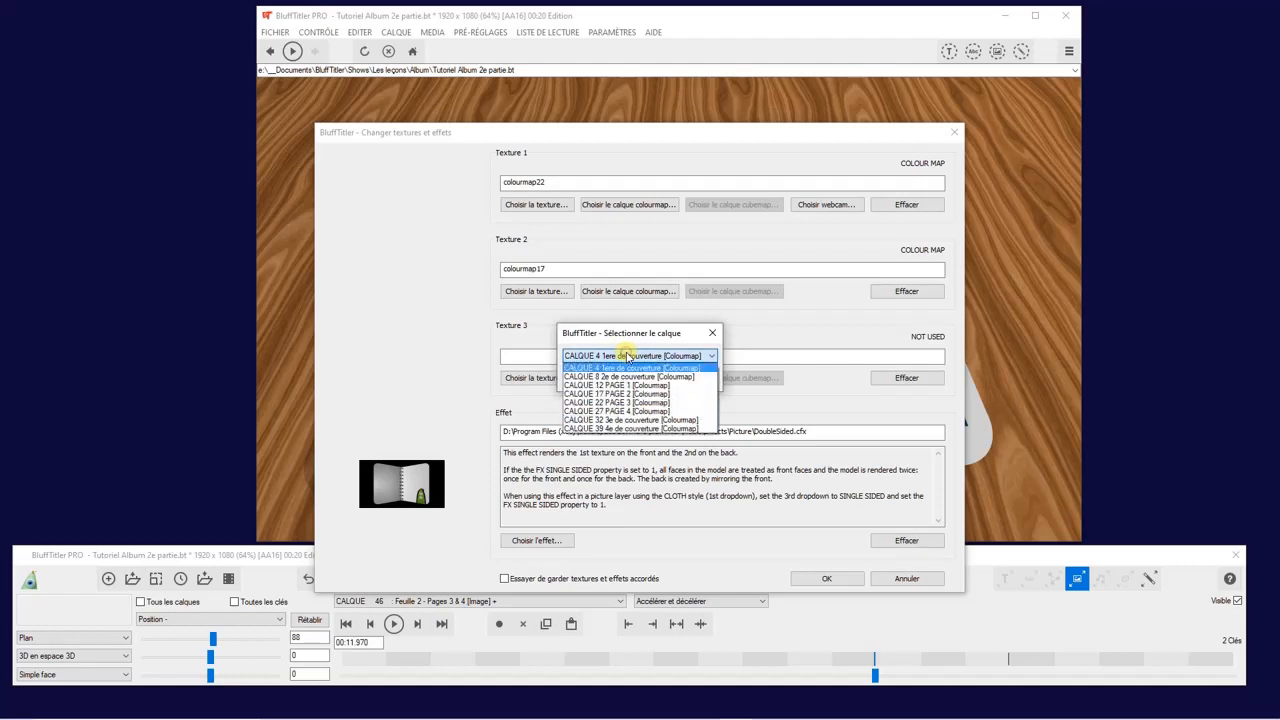
click(604, 412)
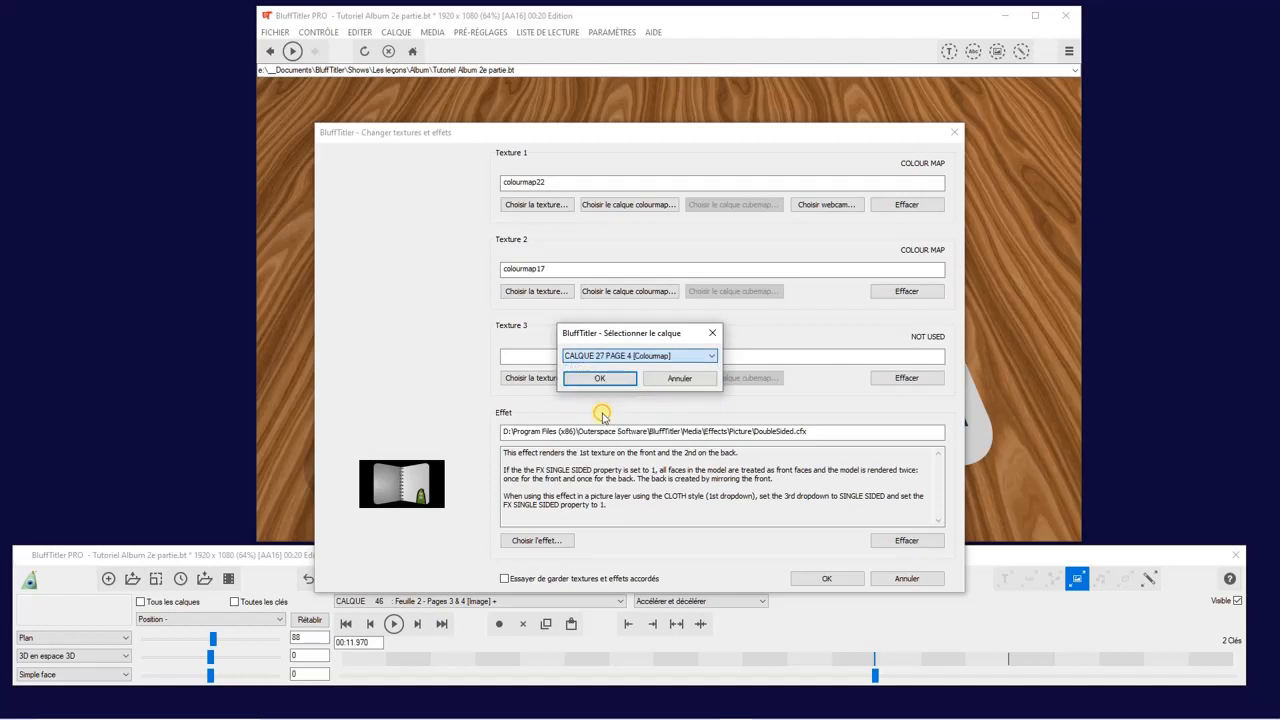
click(604, 379)
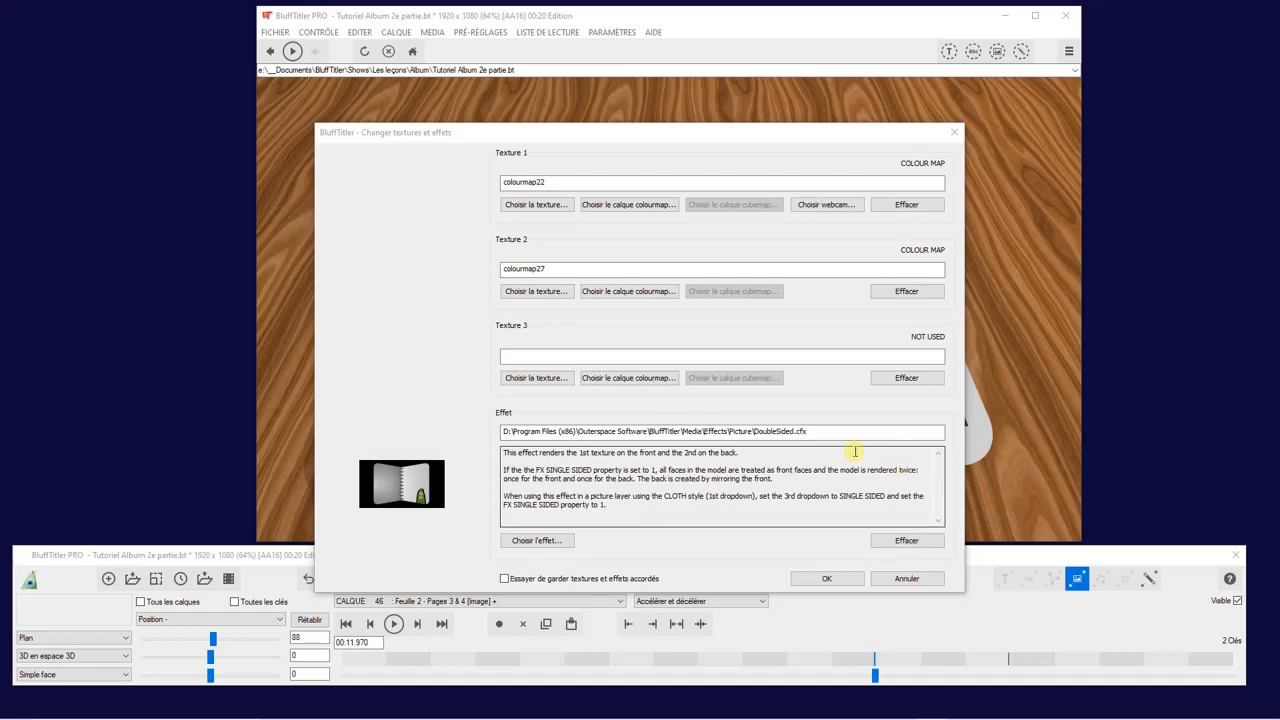
click(826, 578)
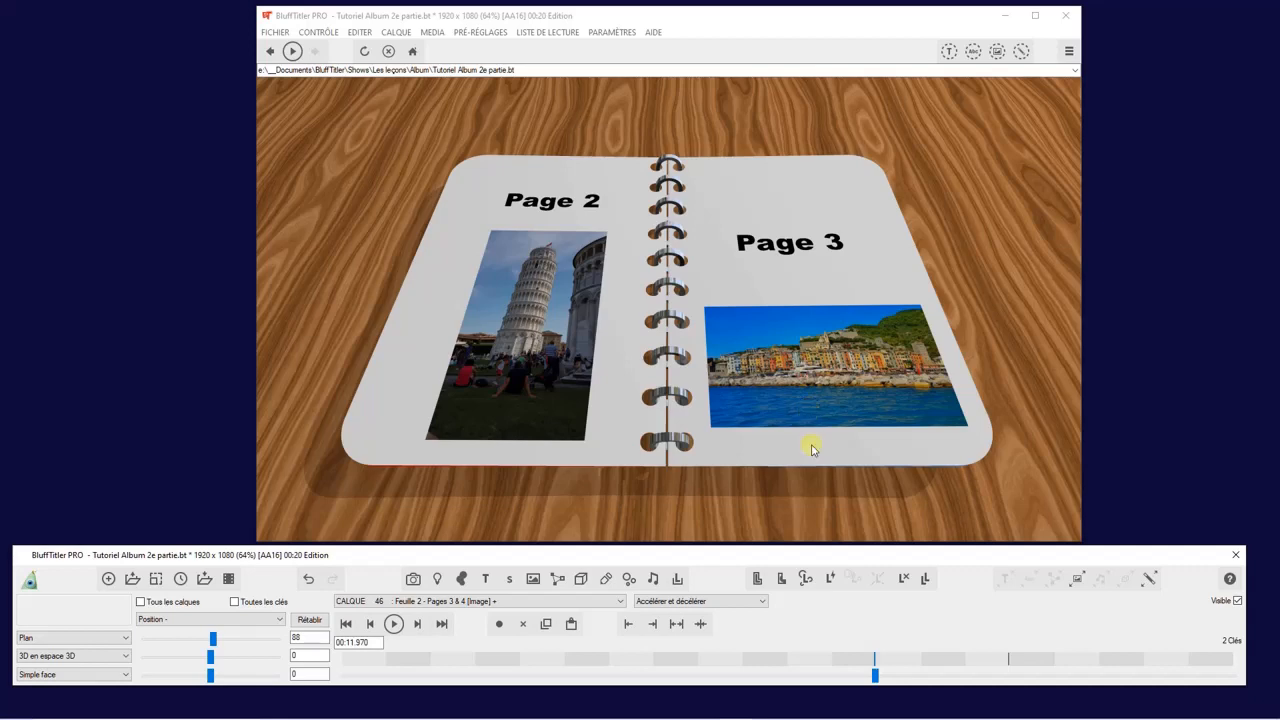
click(345, 623)
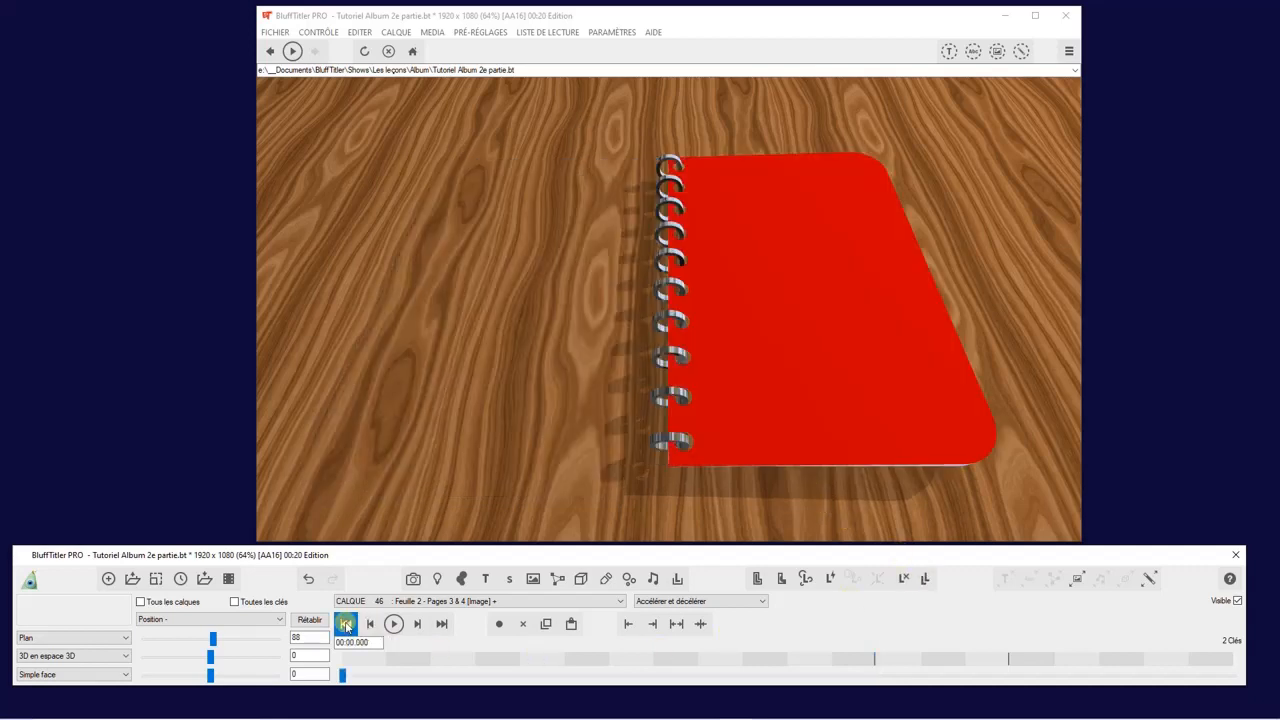
click(394, 624)
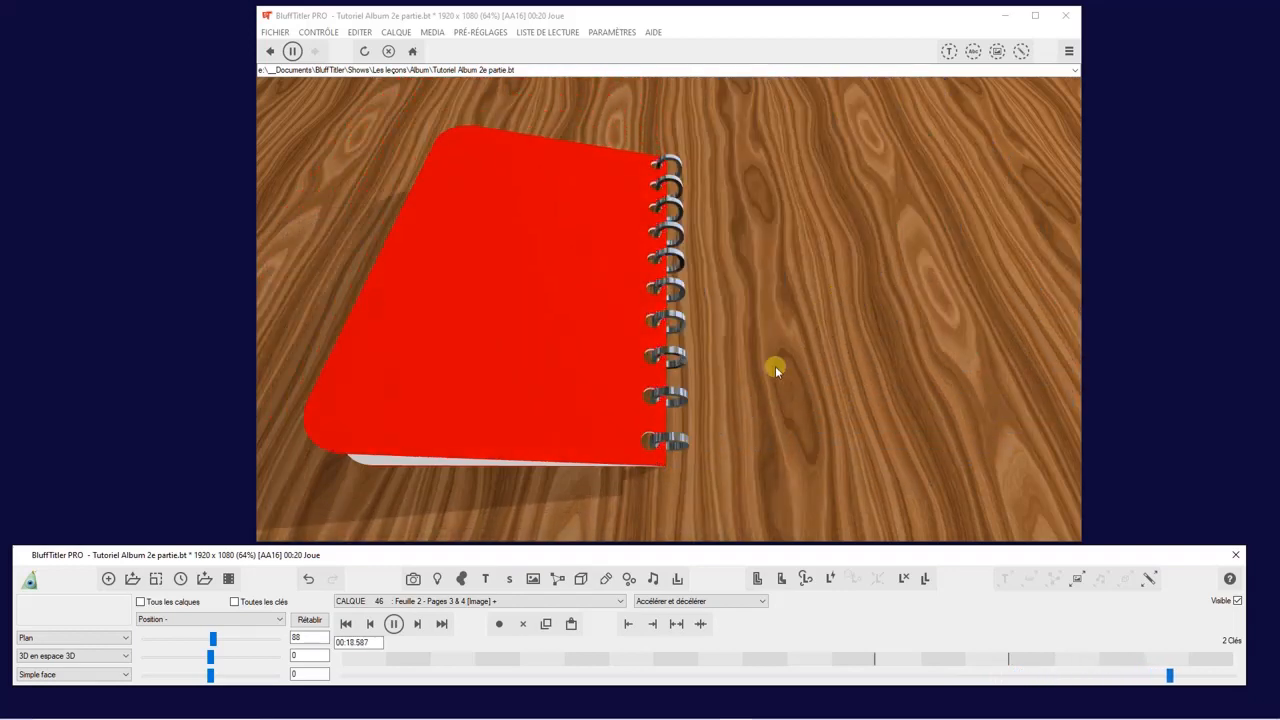
- Set the first rotation value of the Feuille 1 - Pages 1 & 2 layer to 1.5 at its 6-second key and replay the show
click(510, 602)
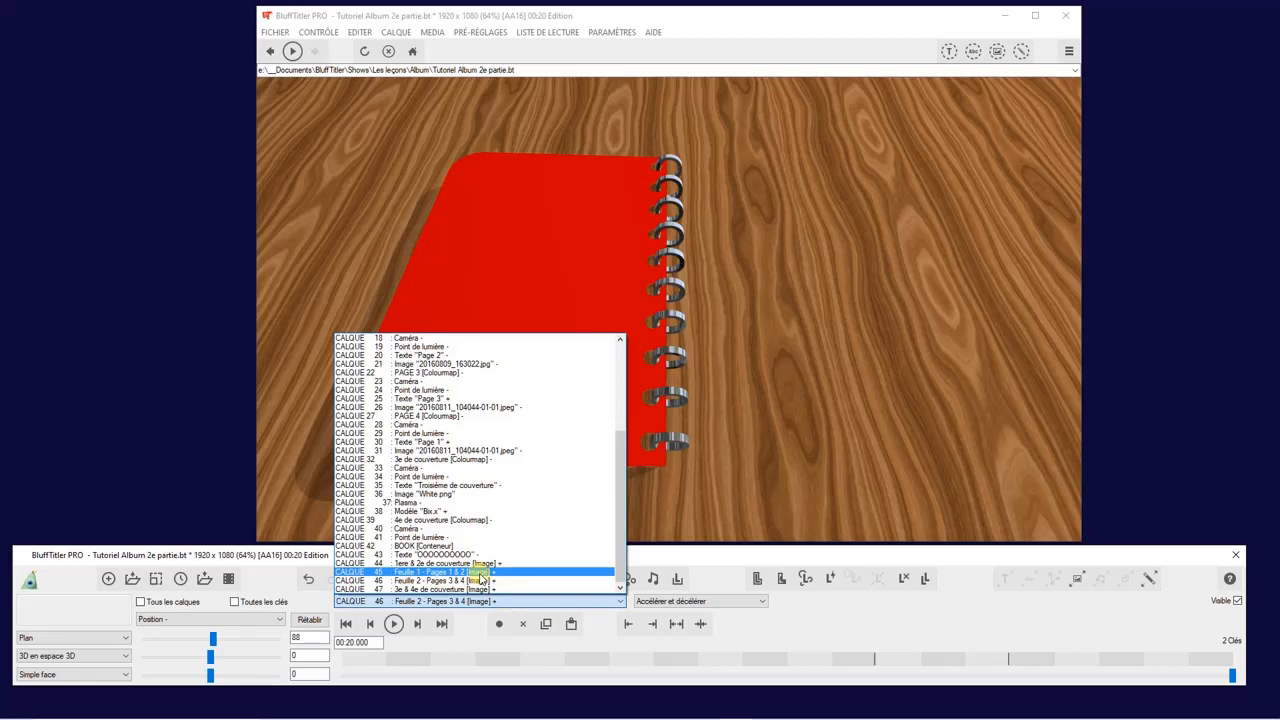
click(481, 572)
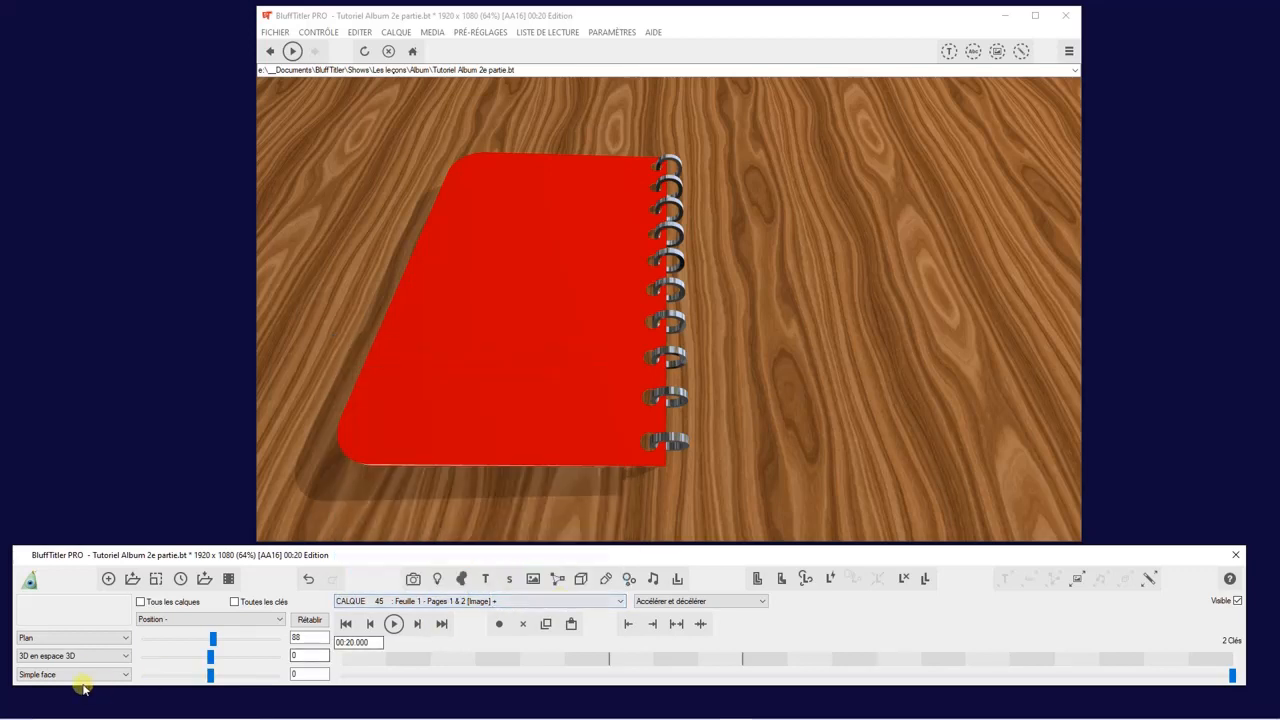
click(157, 619)
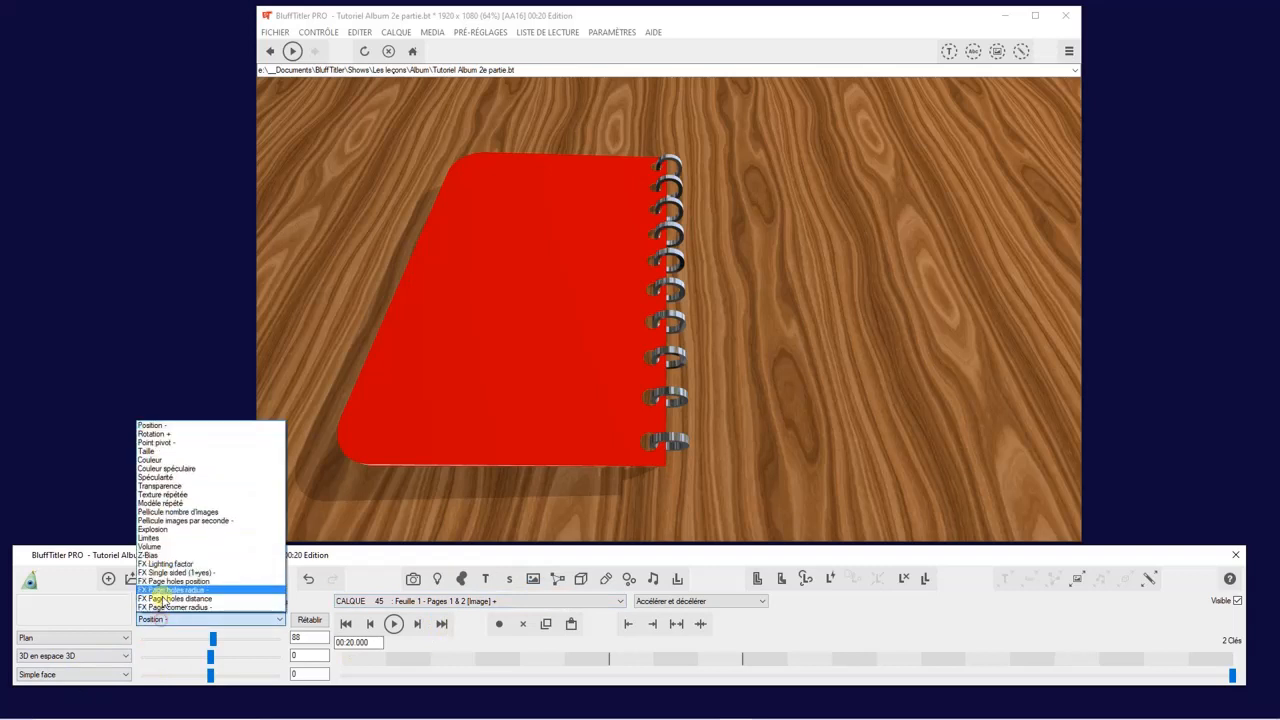
click(171, 435)
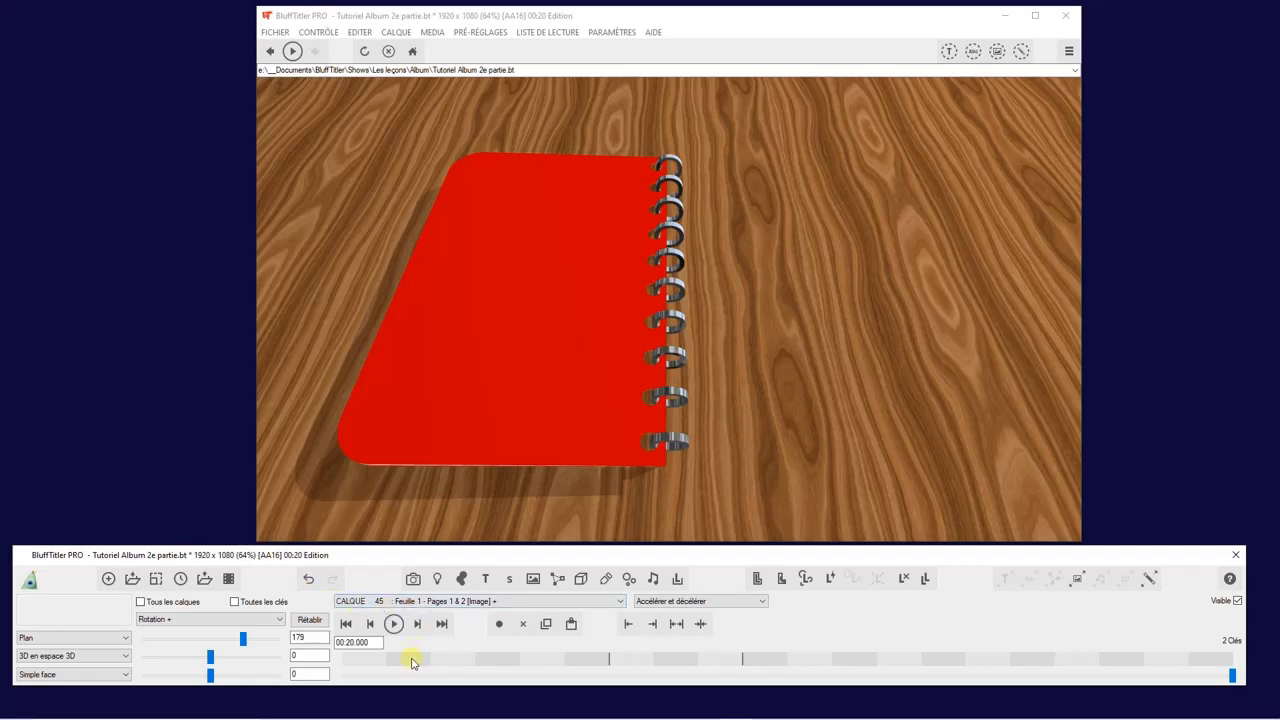
click(370, 624)
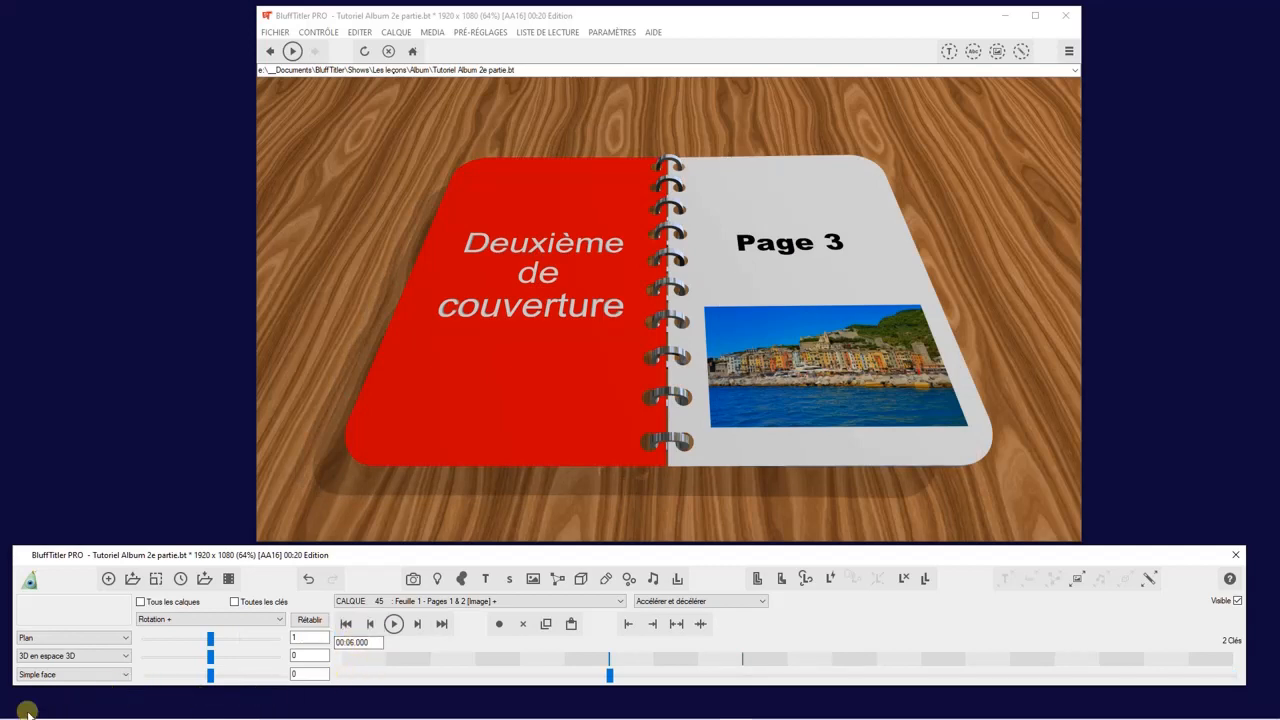
mouse_move(25, 715)
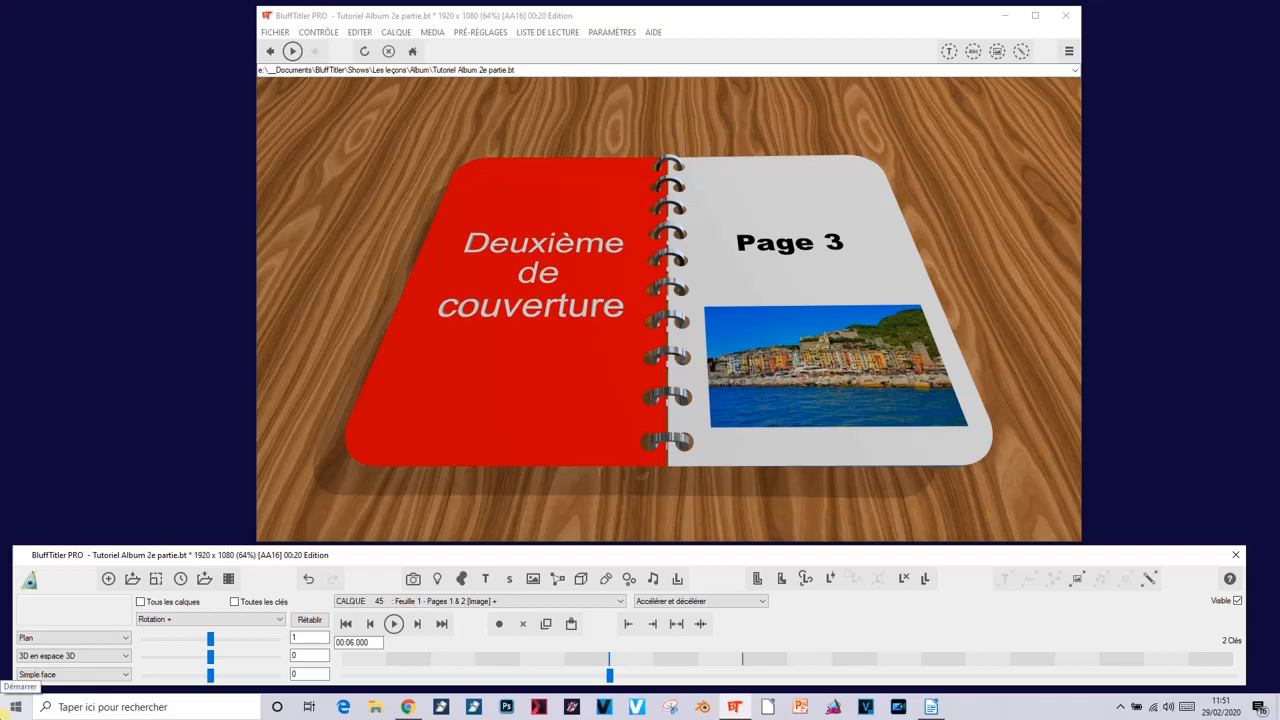
click(307, 636)
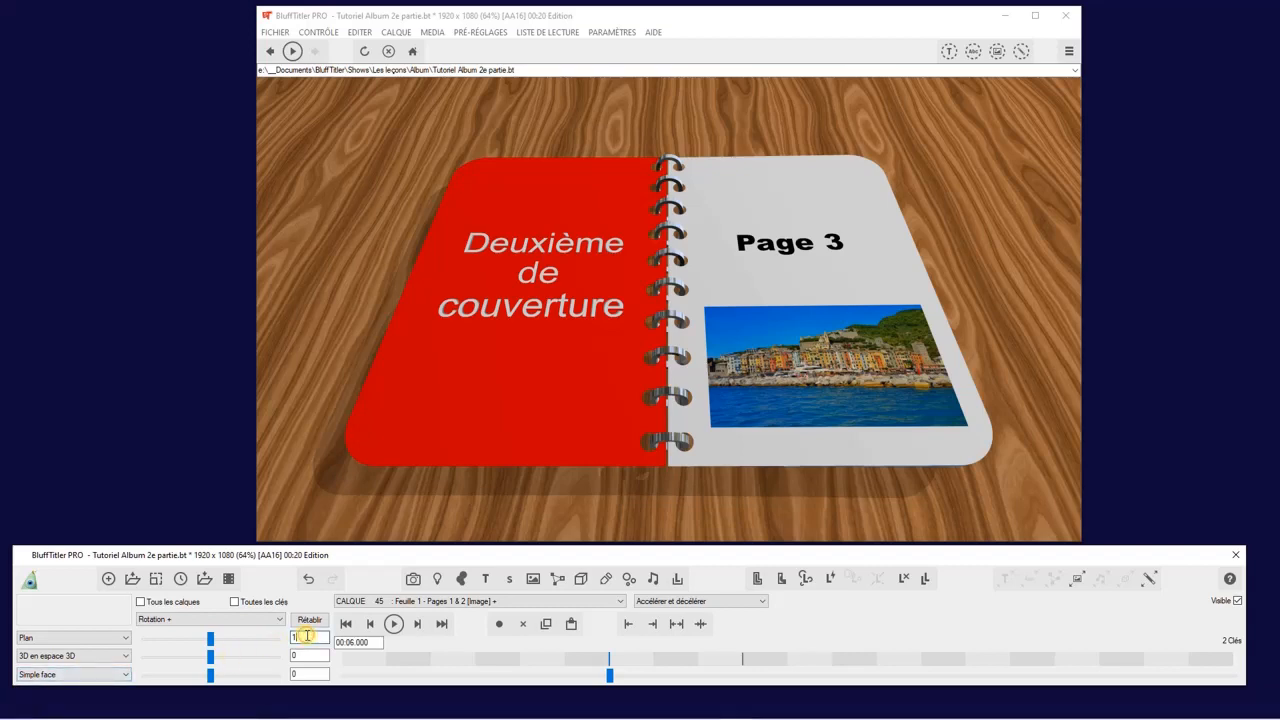
text(.5)
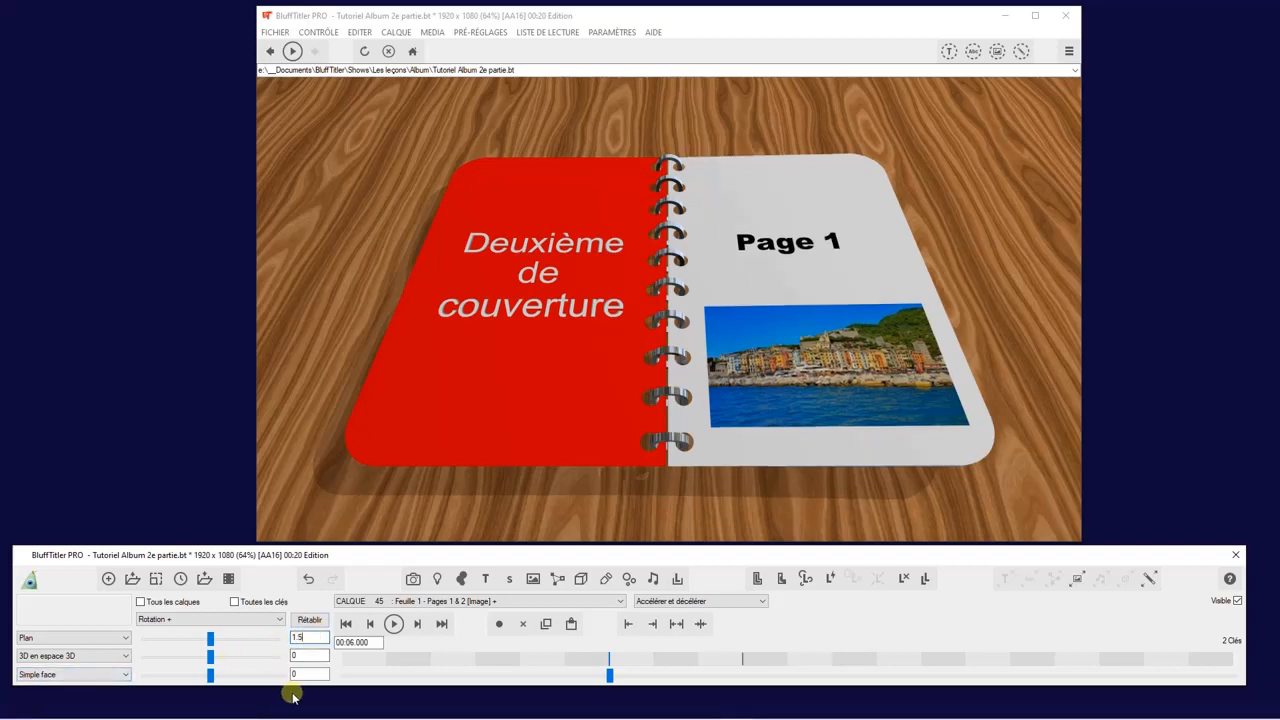
click(347, 625)
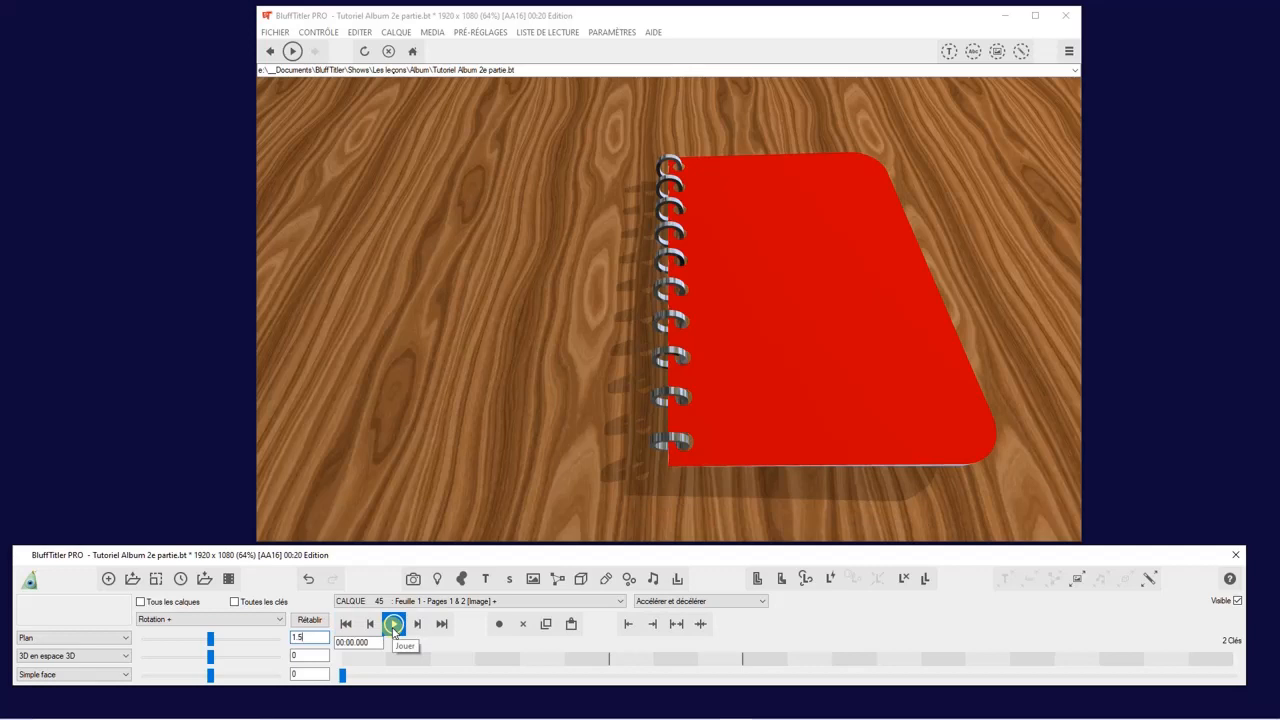
click(393, 625)
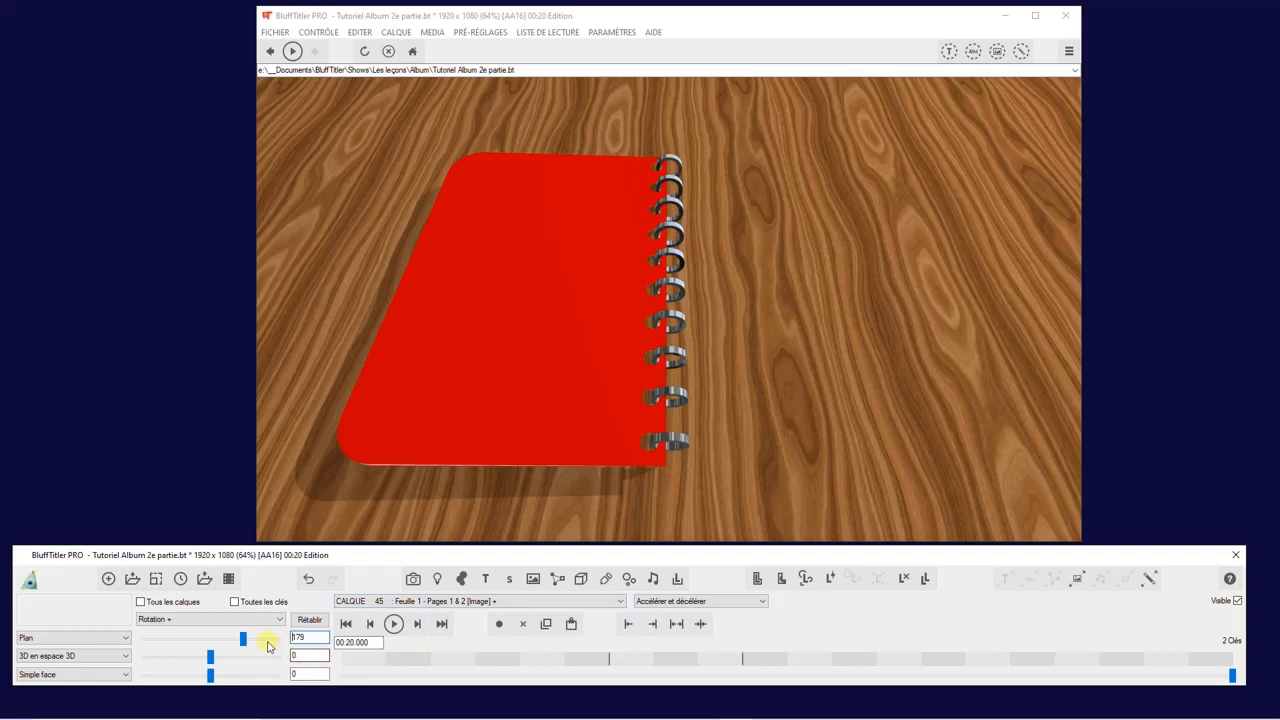
- Select the Feuille 2 - Pages 3 & 4 layer and go back to its key at about 12 seconds
click(465, 607)
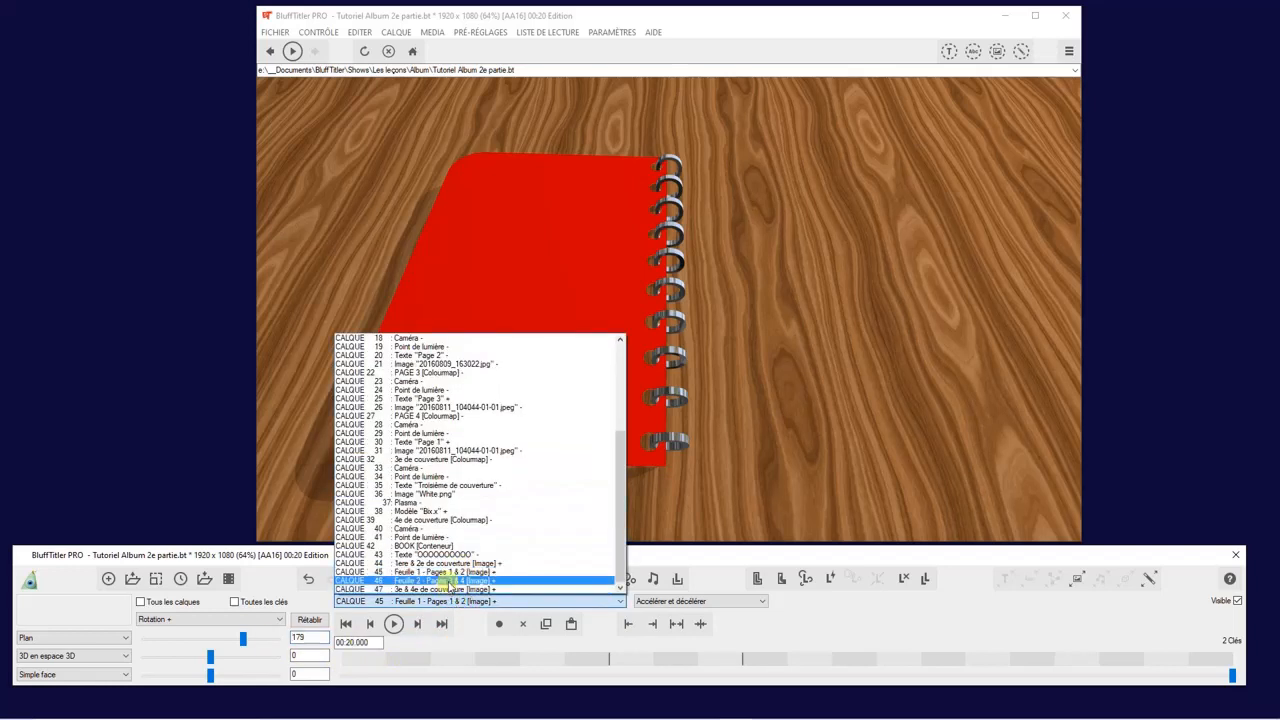
click(449, 587)
click(370, 624)
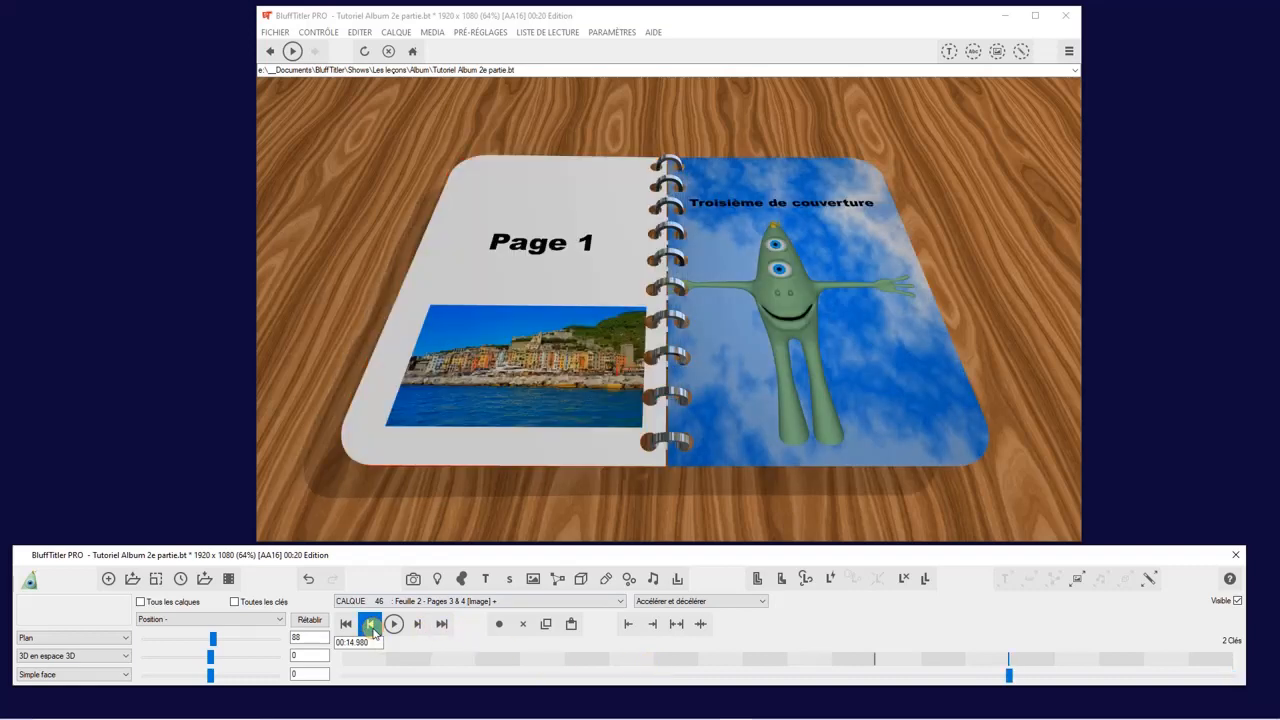
click(370, 624)
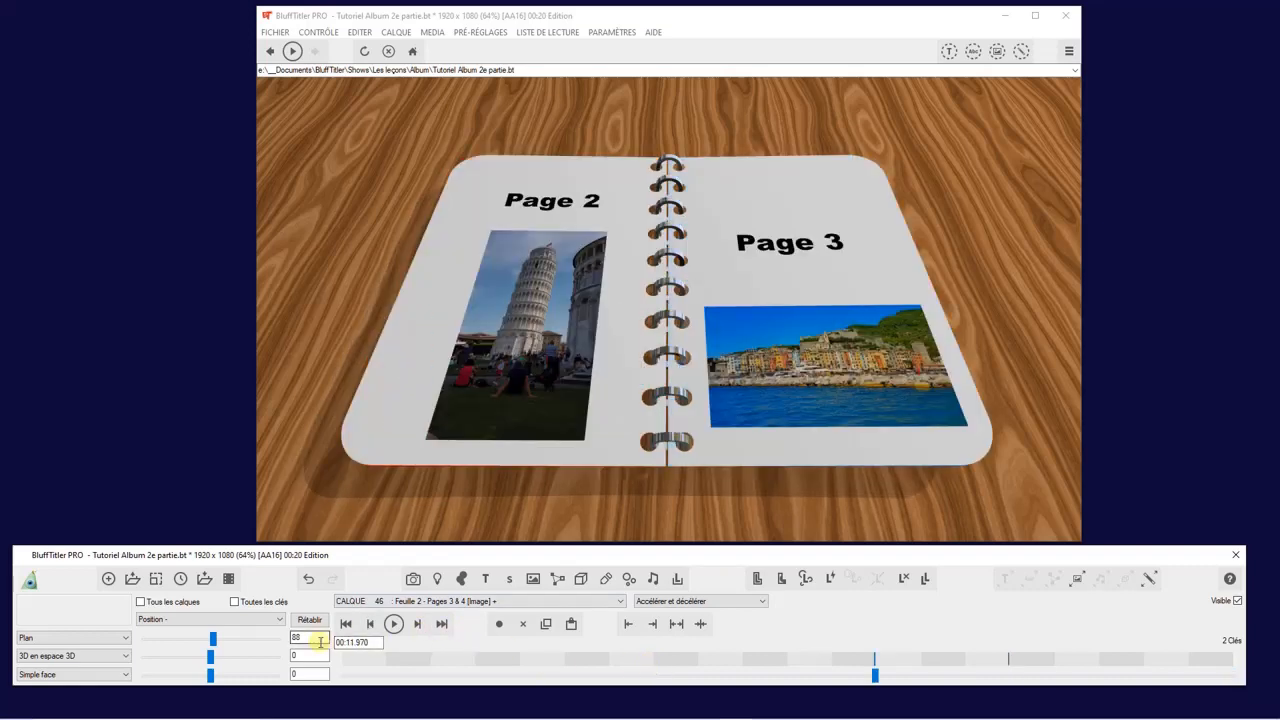
- Replace the picture of the image layer in the PAGE 3 colourmap group with 20160811_151612-01.jpeg from the Italie folder
click(394, 602)
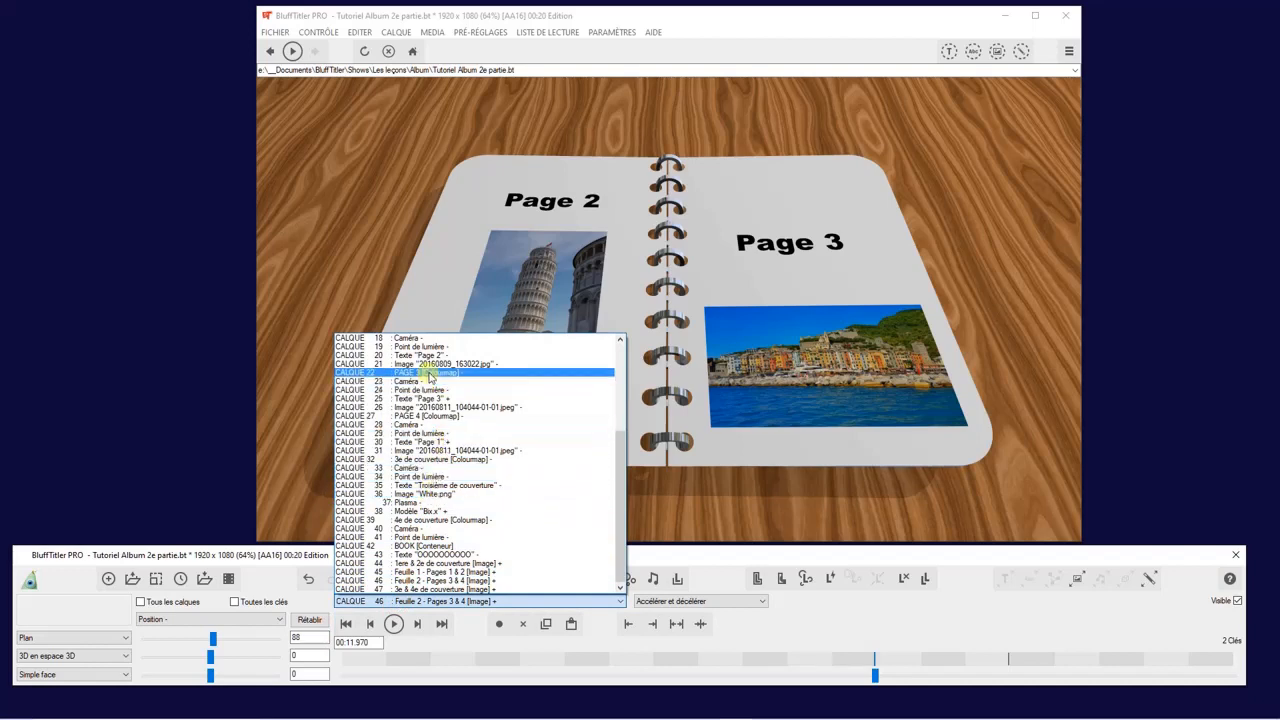
click(430, 407)
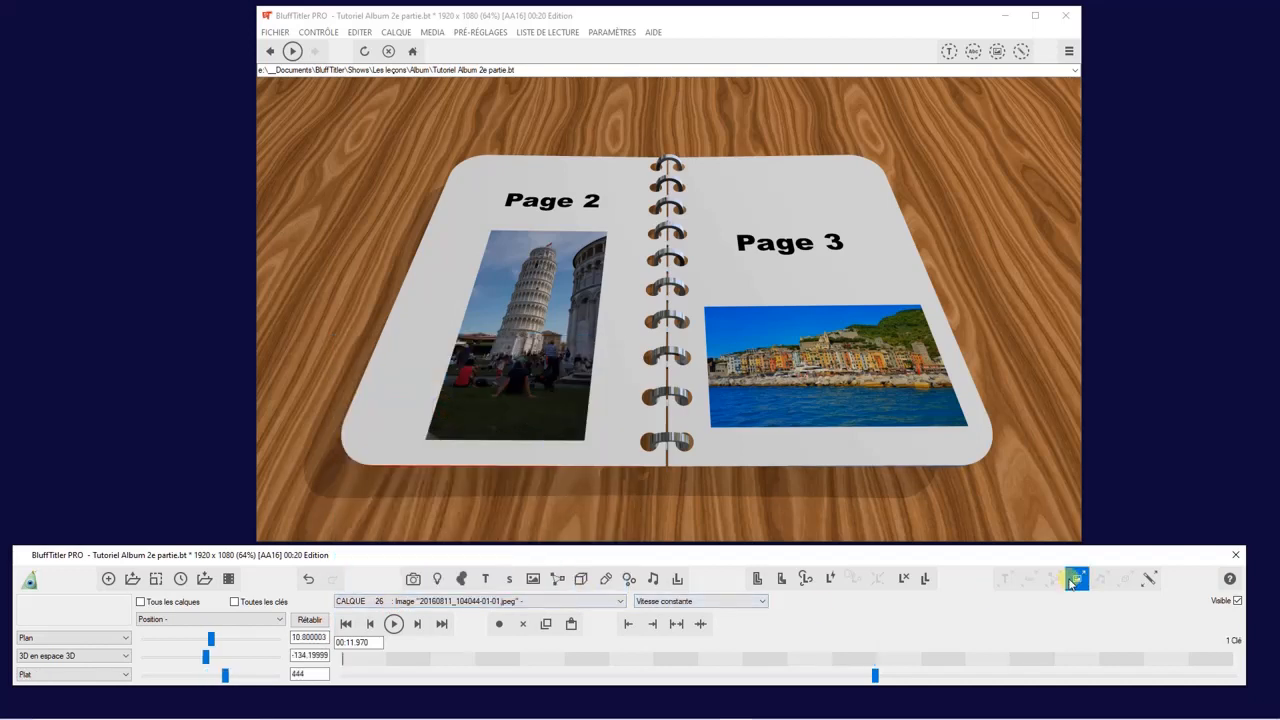
click(1075, 579)
click(420, 196)
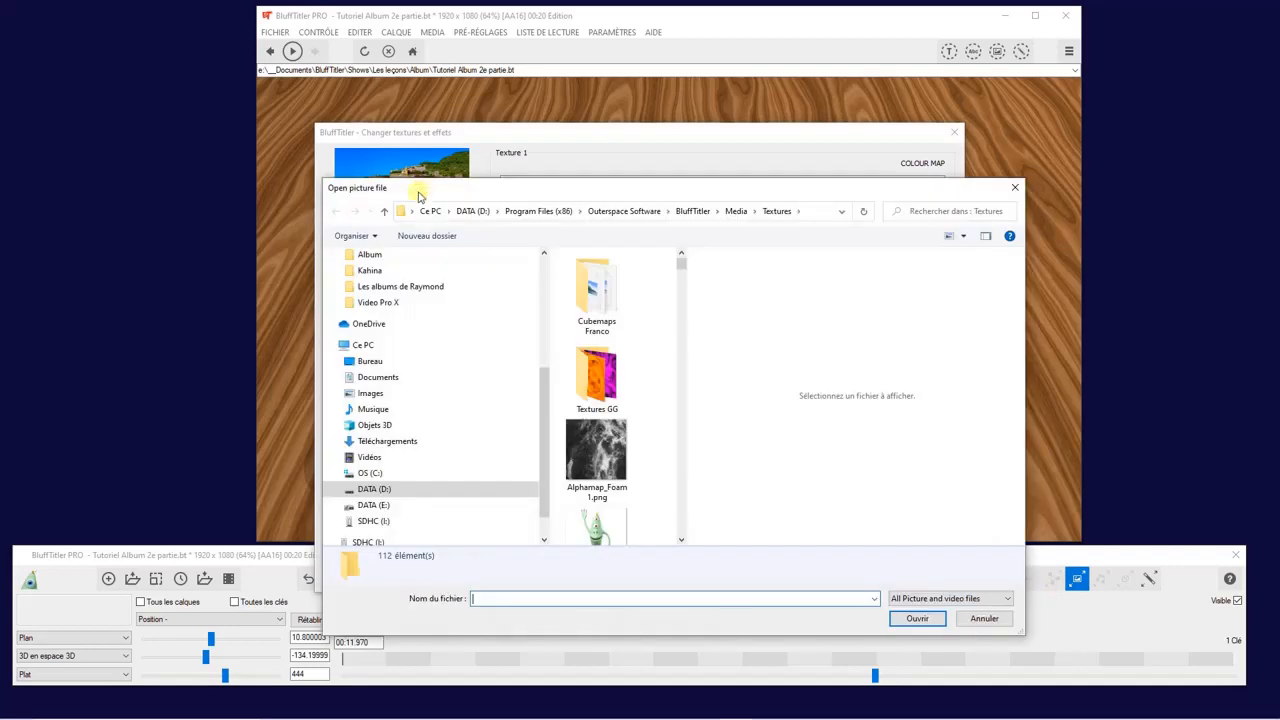
scroll(423, 304, up, 1)
click(430, 286)
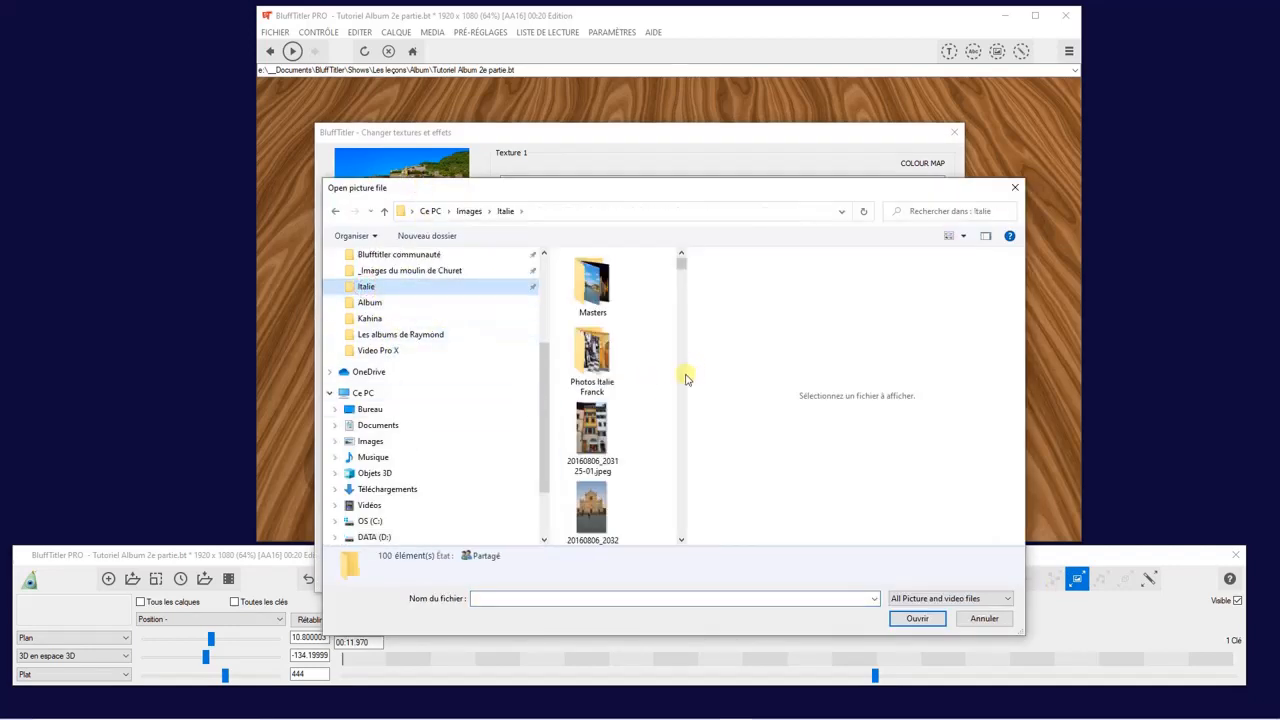
drag(687, 370, 992, 368)
scroll(795, 440, down, 3)
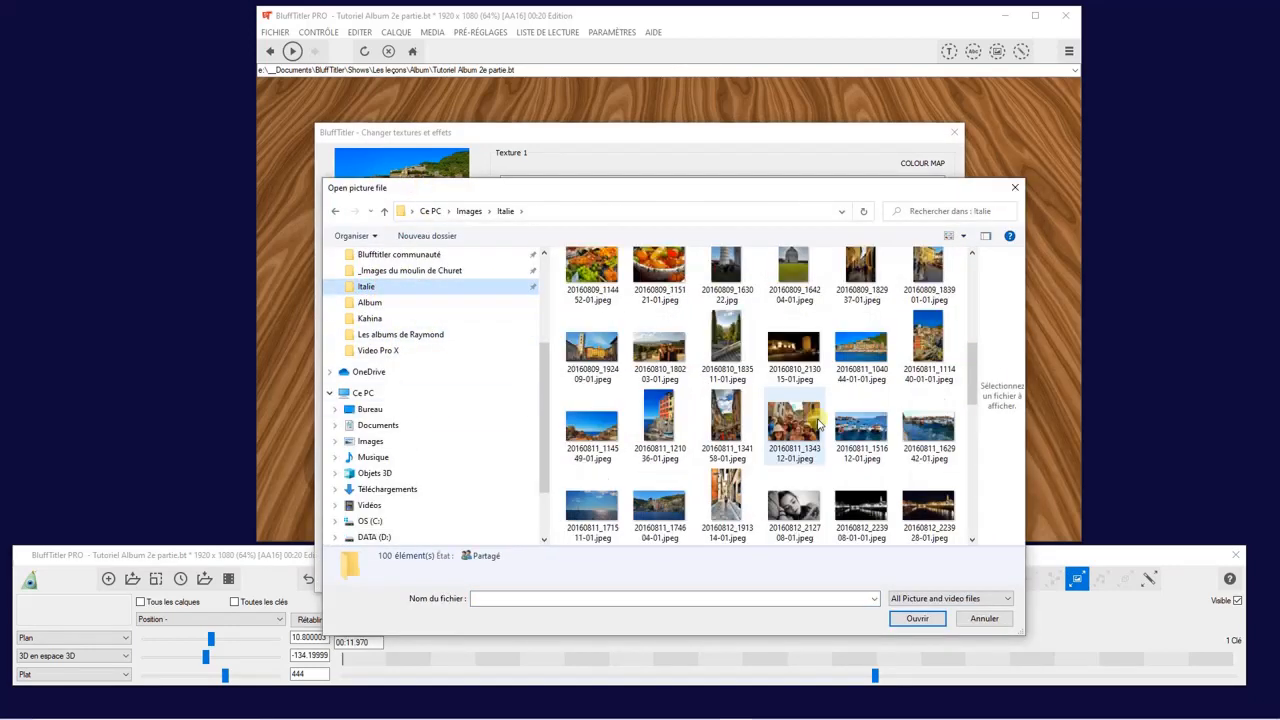
click(868, 452)
click(916, 618)
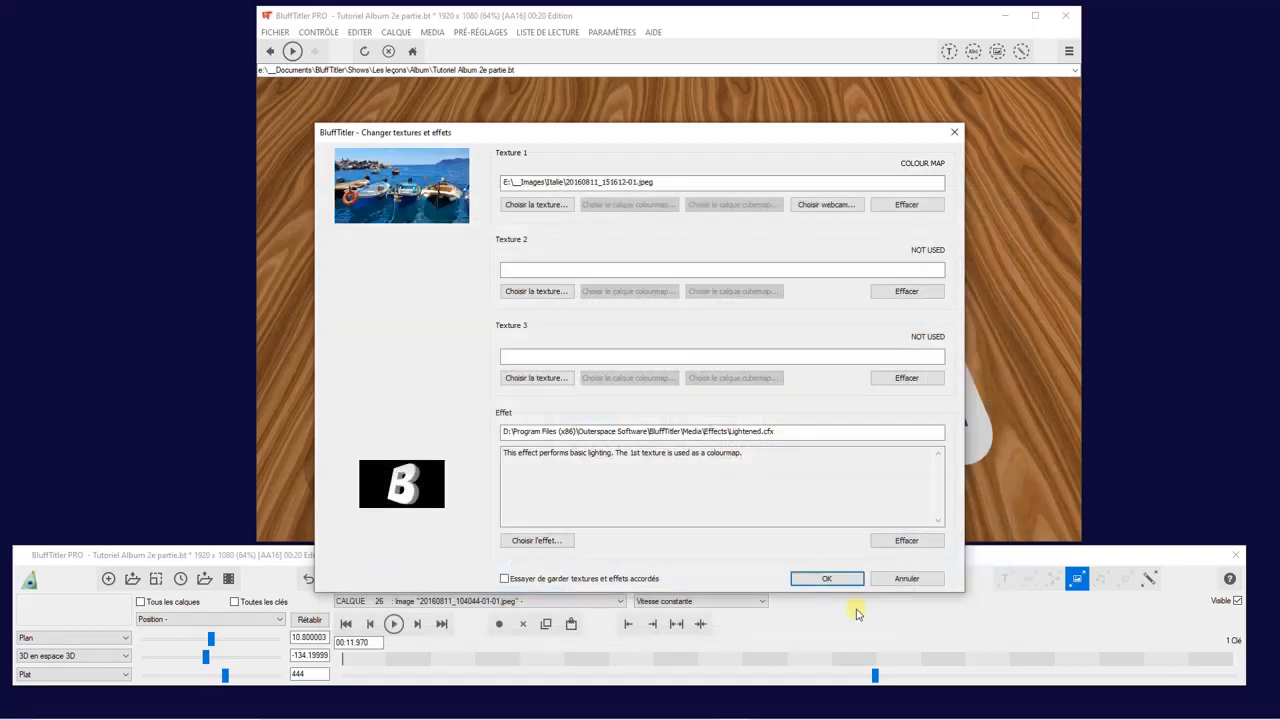
click(840, 581)
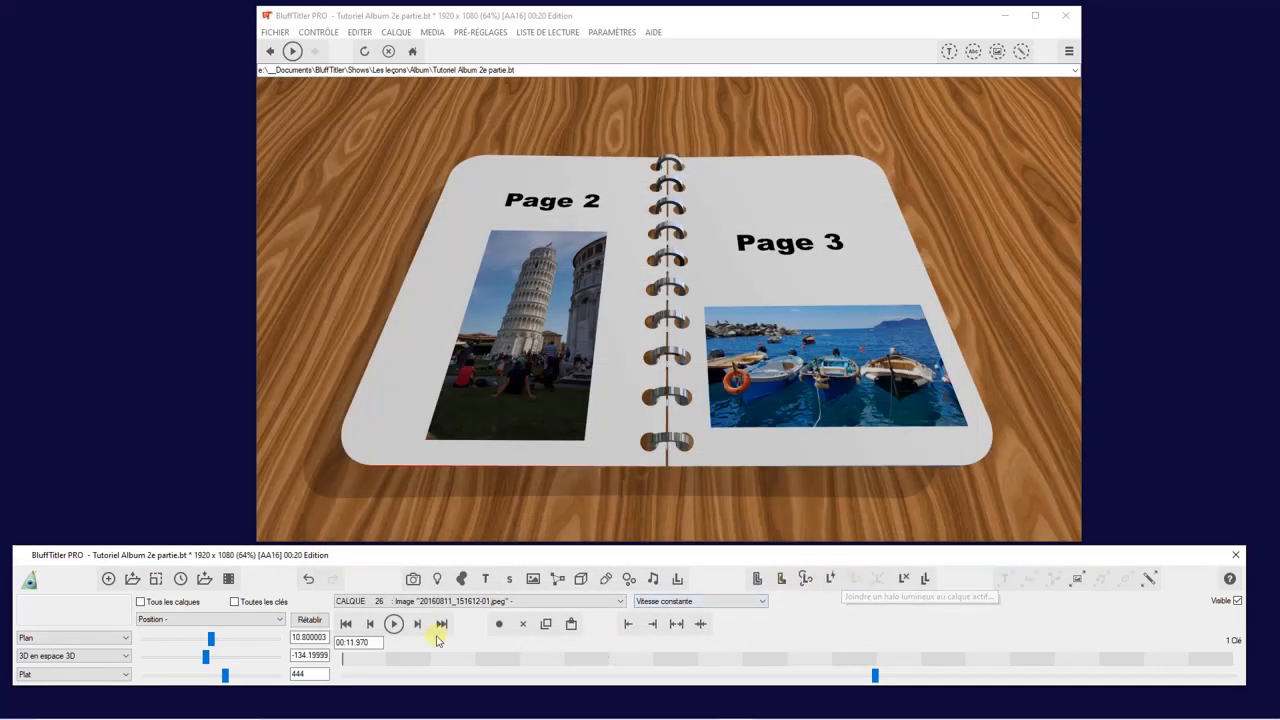
- Replace the picture of the image layer in the PAGE 4 colourmap group with 20160813_183043-01-01.jpeg from the Italie folder
click(425, 601)
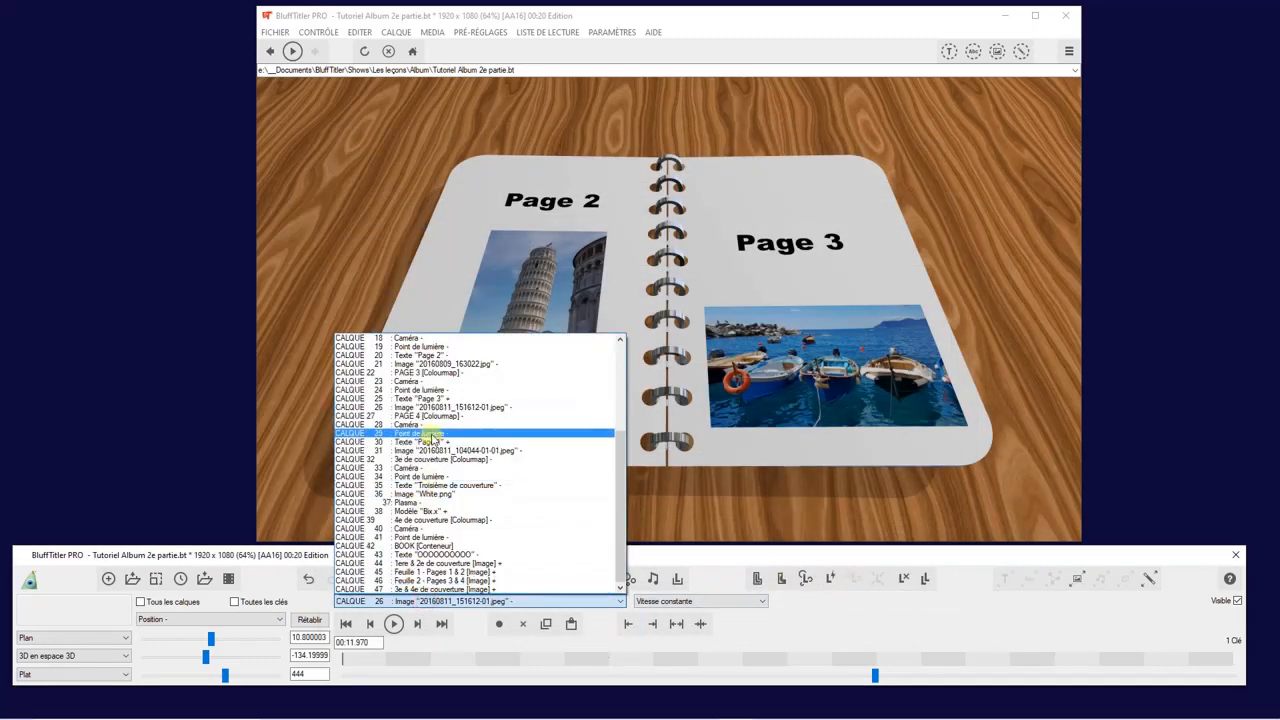
click(426, 450)
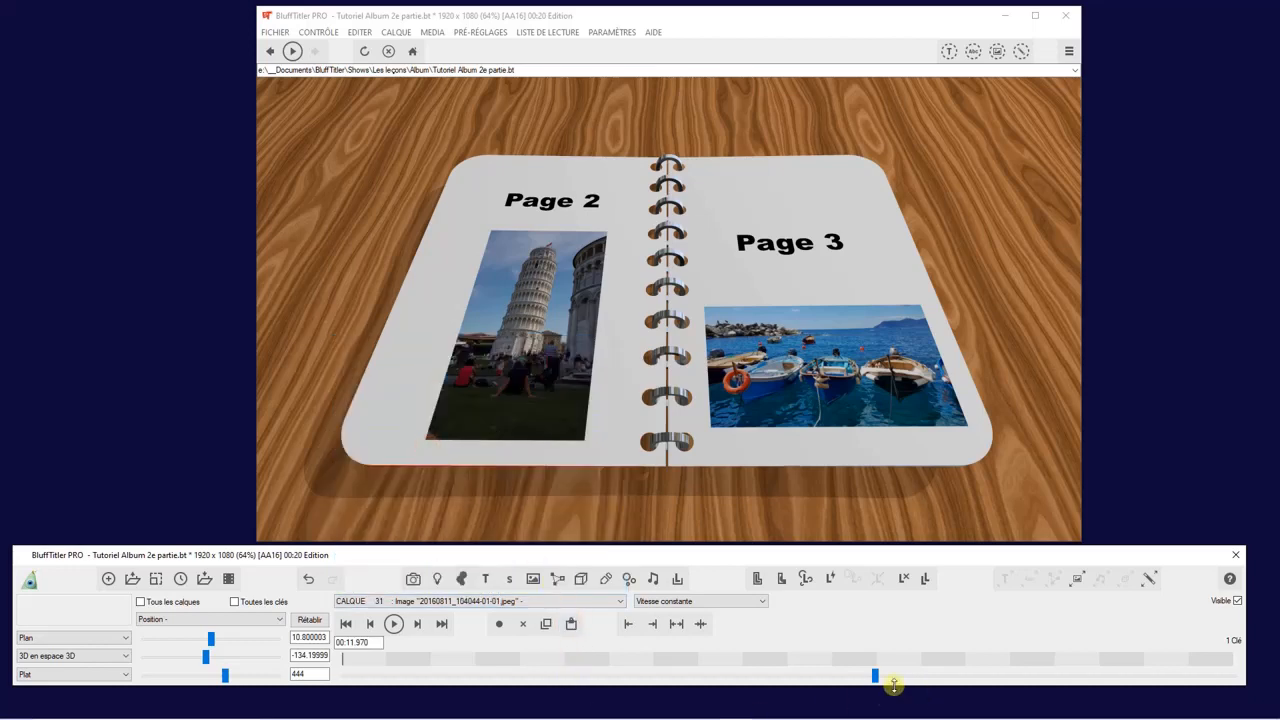
drag(873, 676, 1018, 675)
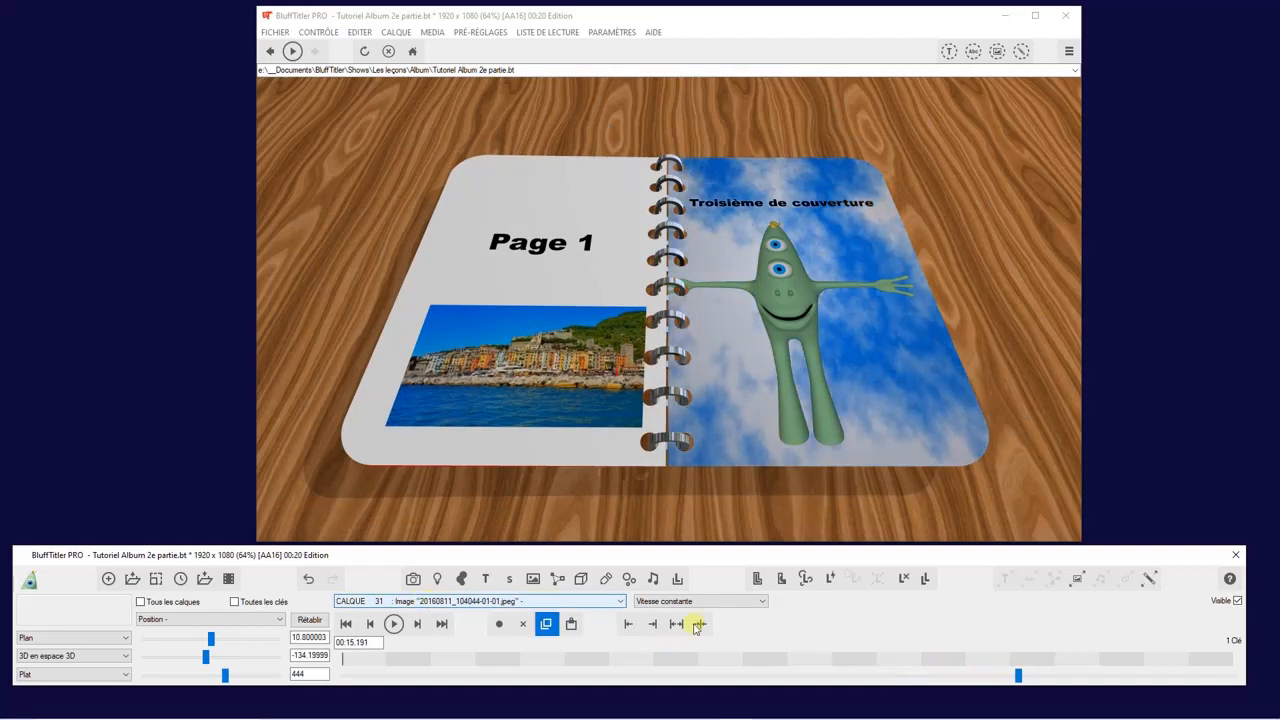
click(1075, 580)
click(543, 203)
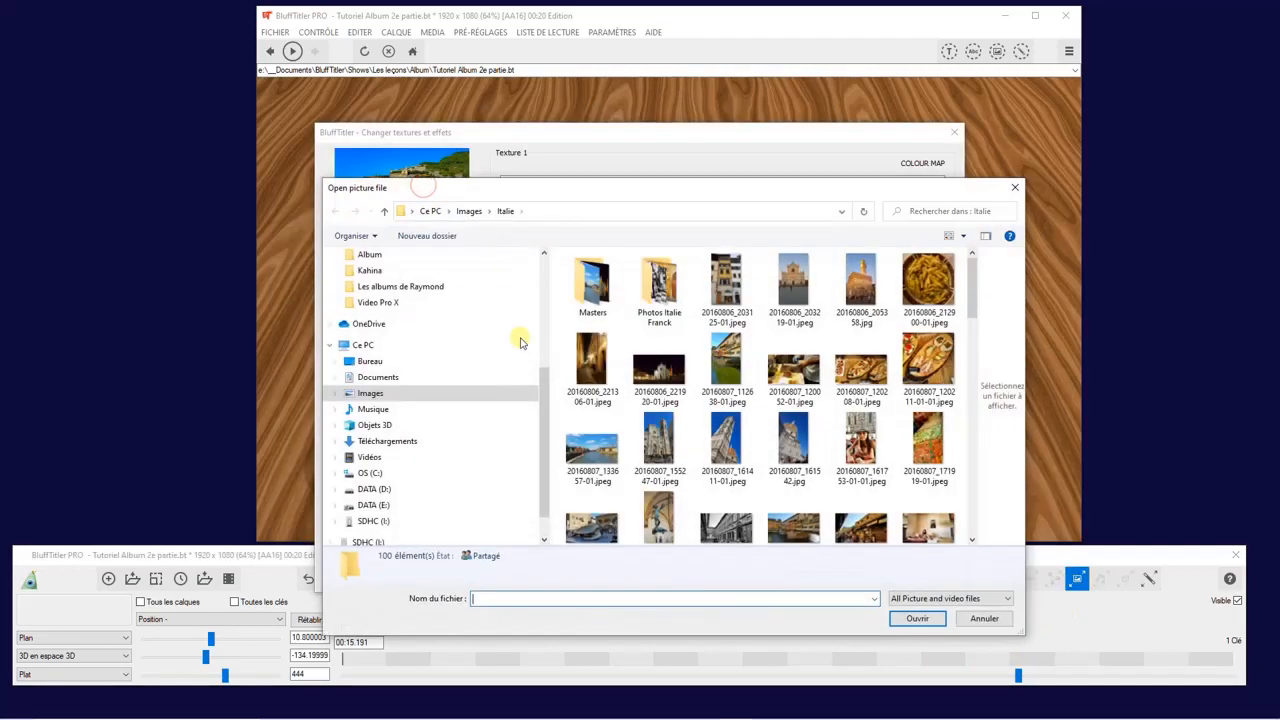
scroll(708, 428, down, 3)
click(724, 418)
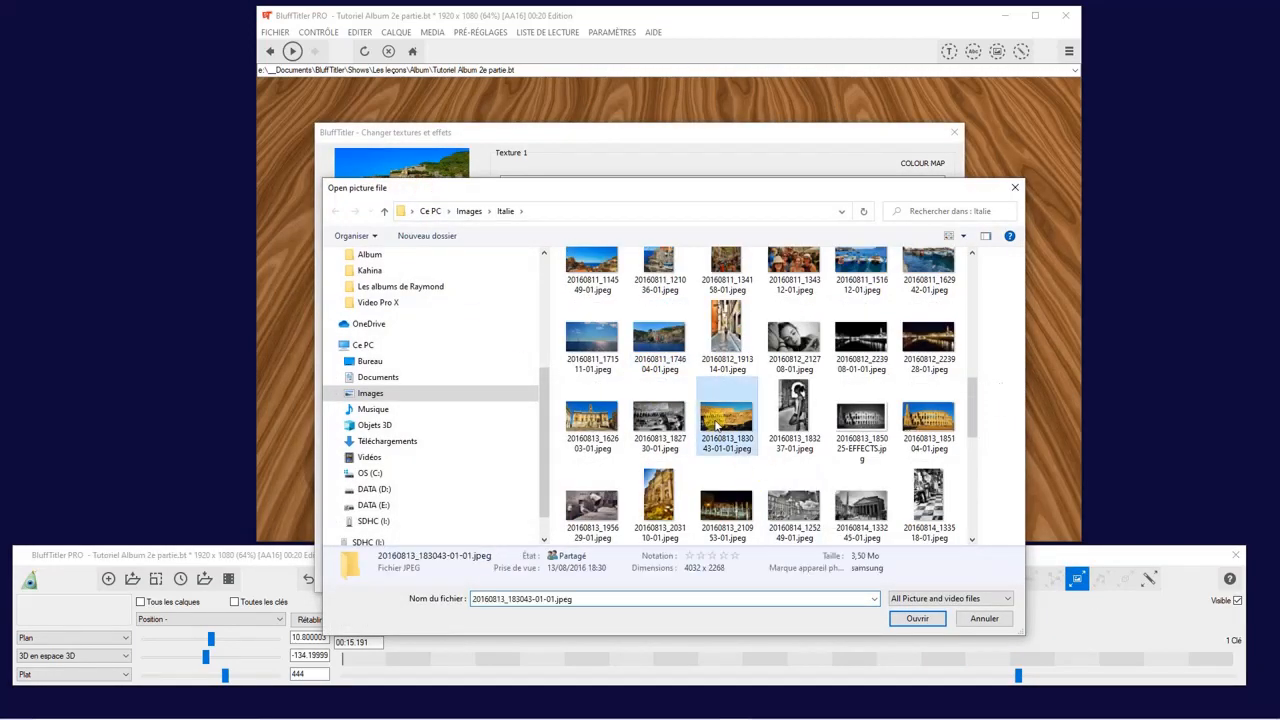
click(916, 620)
click(837, 580)
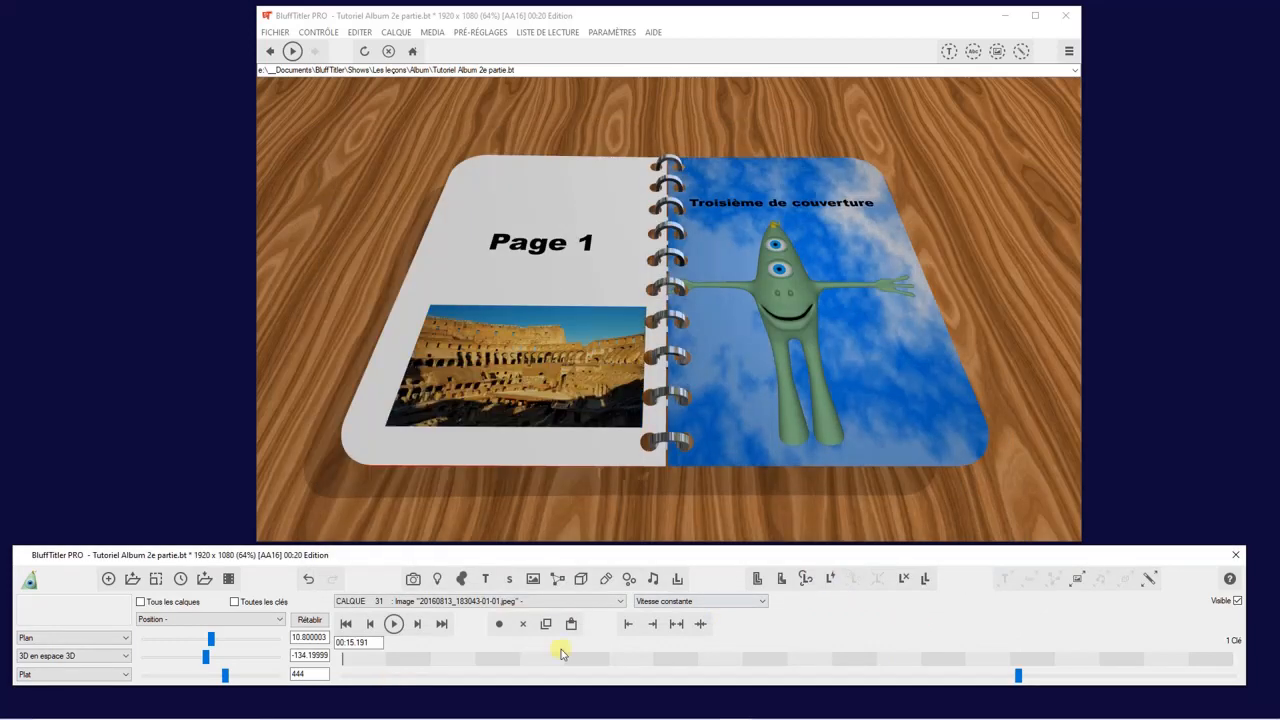
- Change the text layer in the PAGE 4 colourmap group to read "Page 4"
click(430, 601)
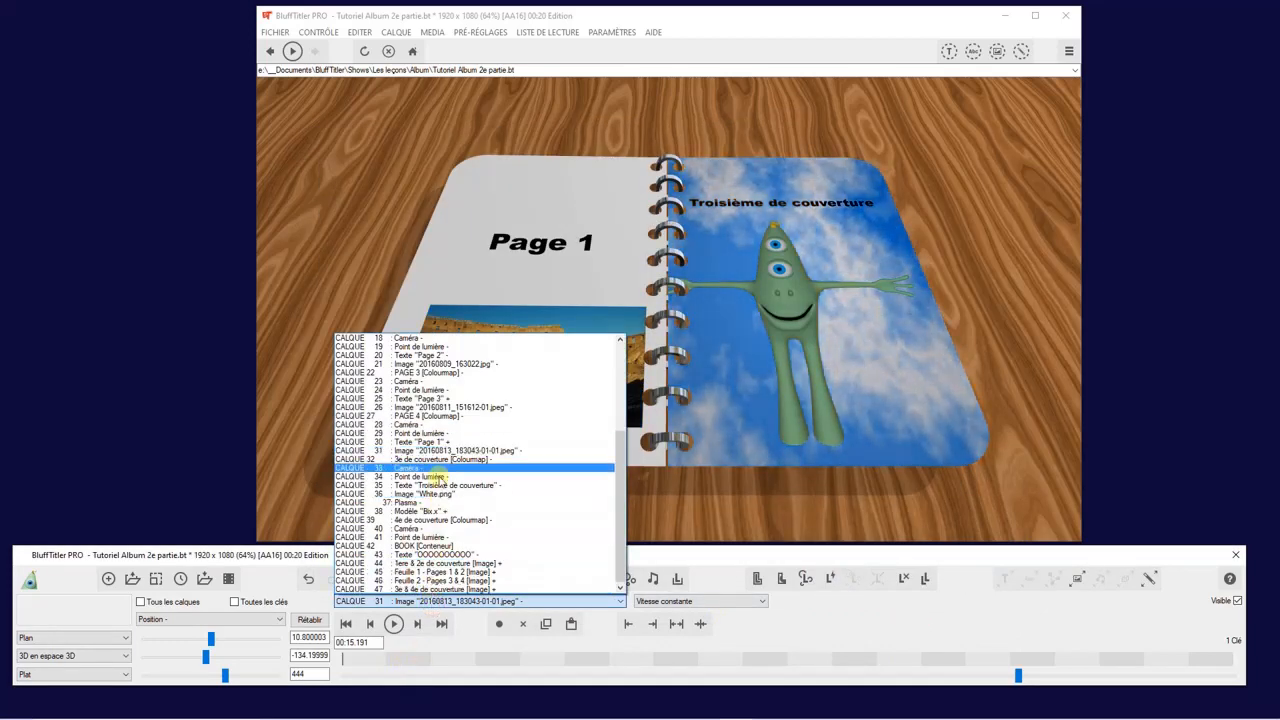
click(414, 470)
click(116, 601)
key(BackSpace)
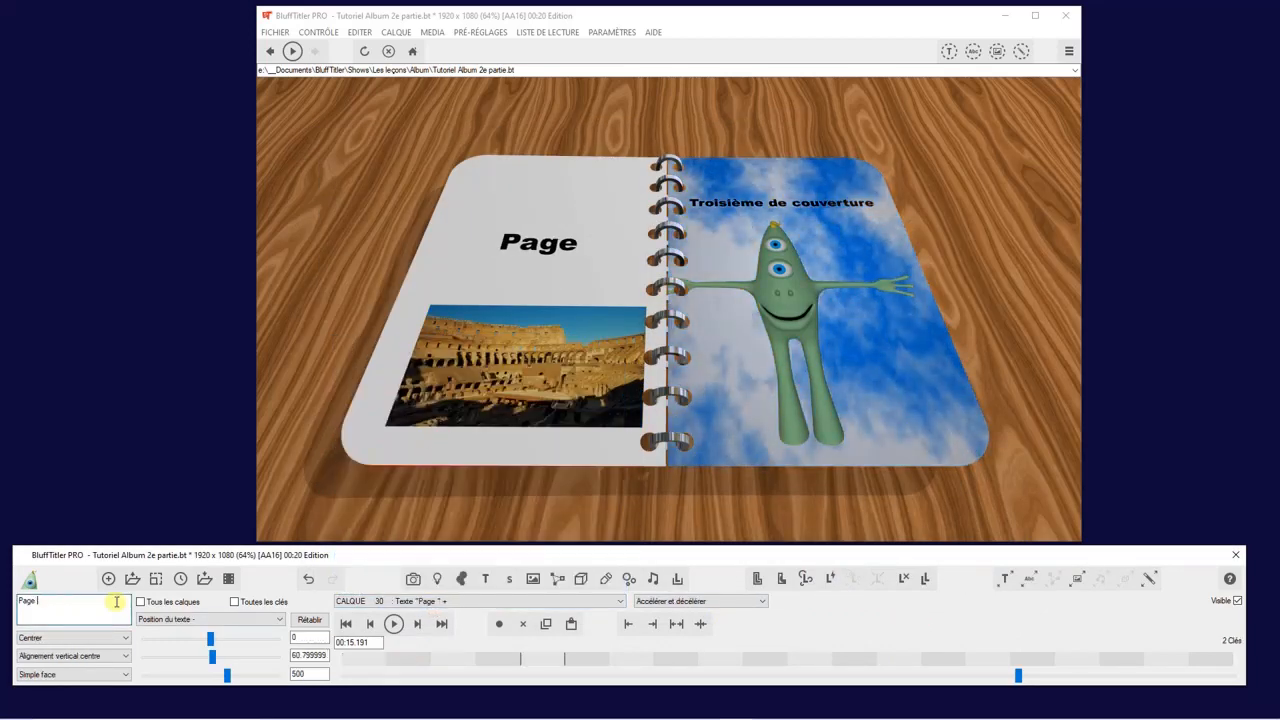
text(4)
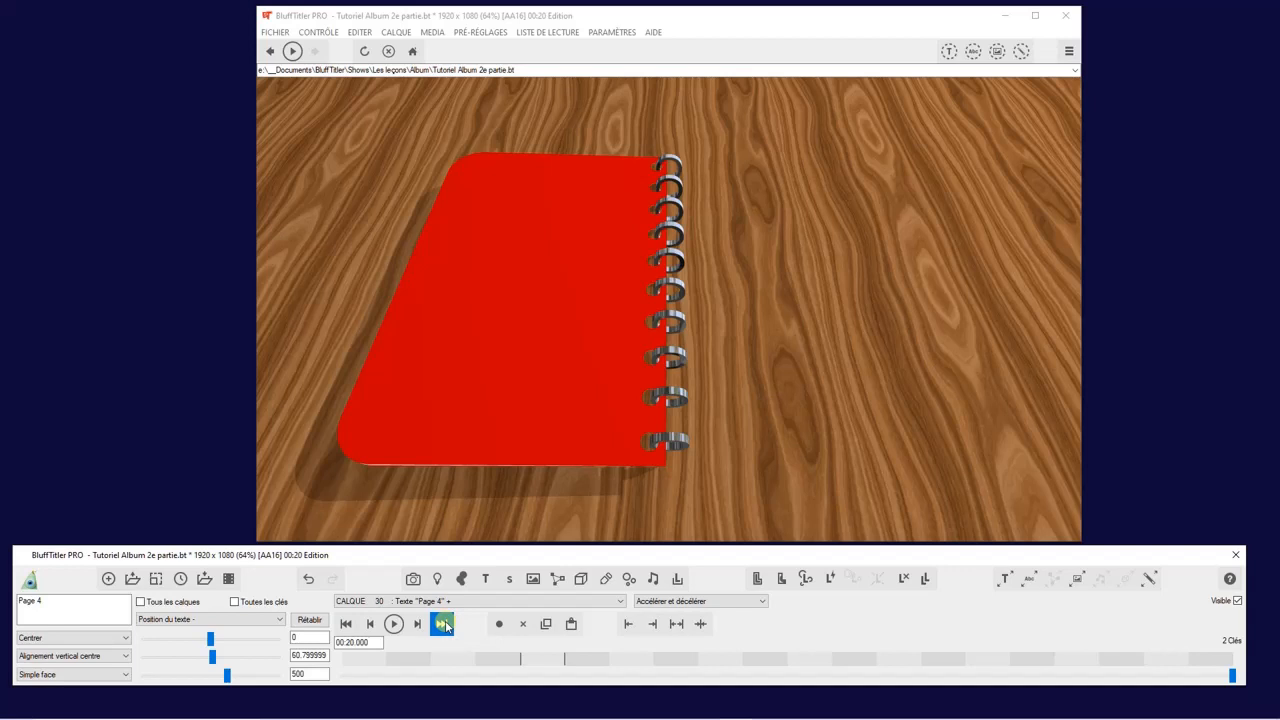
- Make the camera and point light layers of the 4e de couverture colourmap group invisible
click(511, 603)
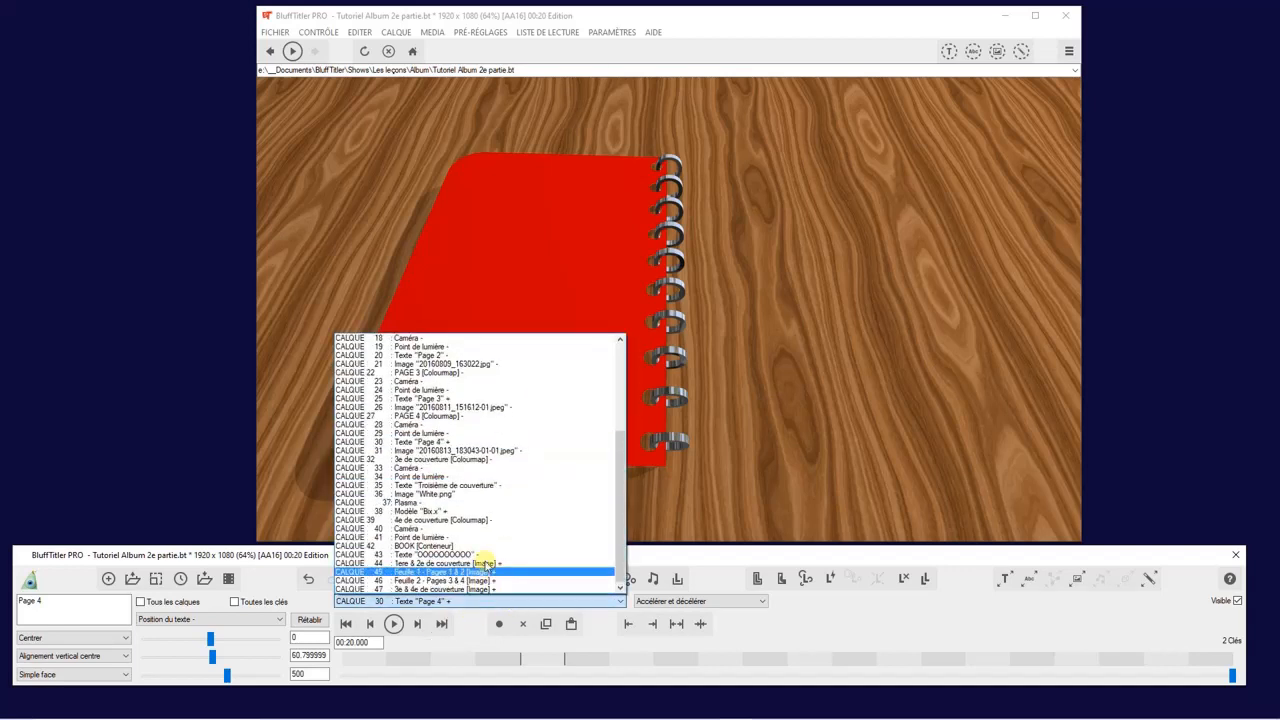
click(466, 521)
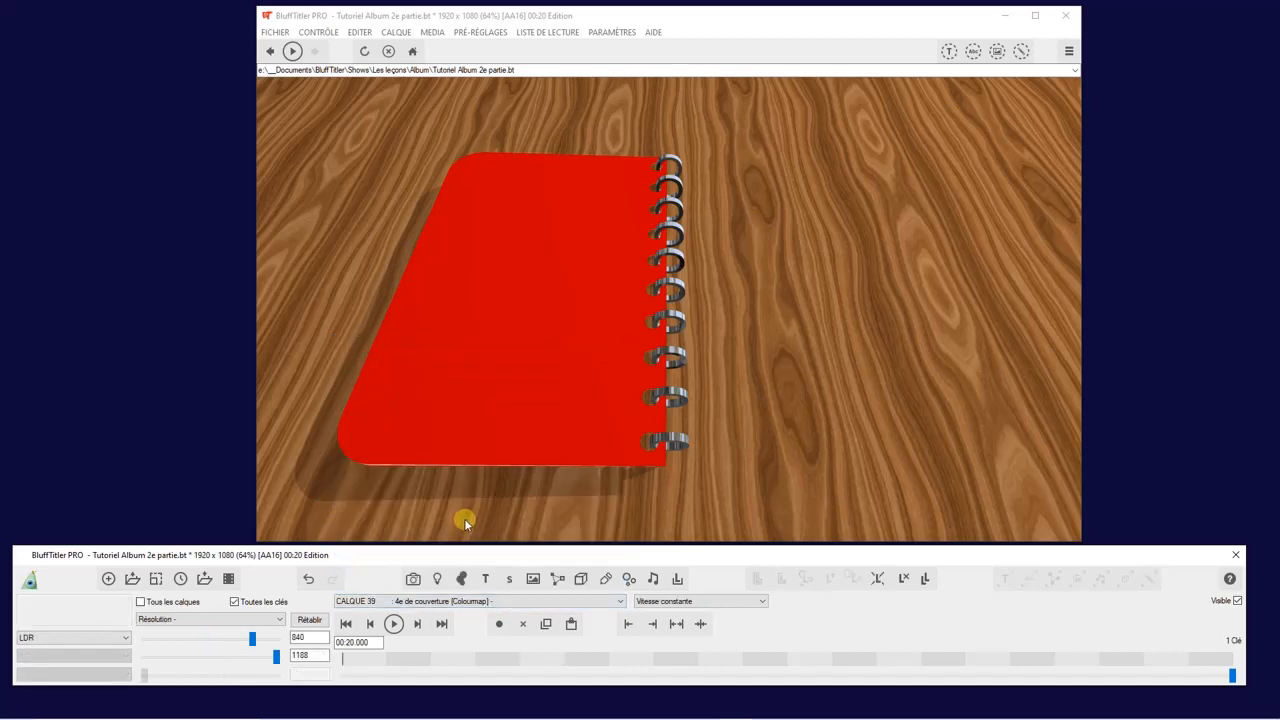
click(436, 601)
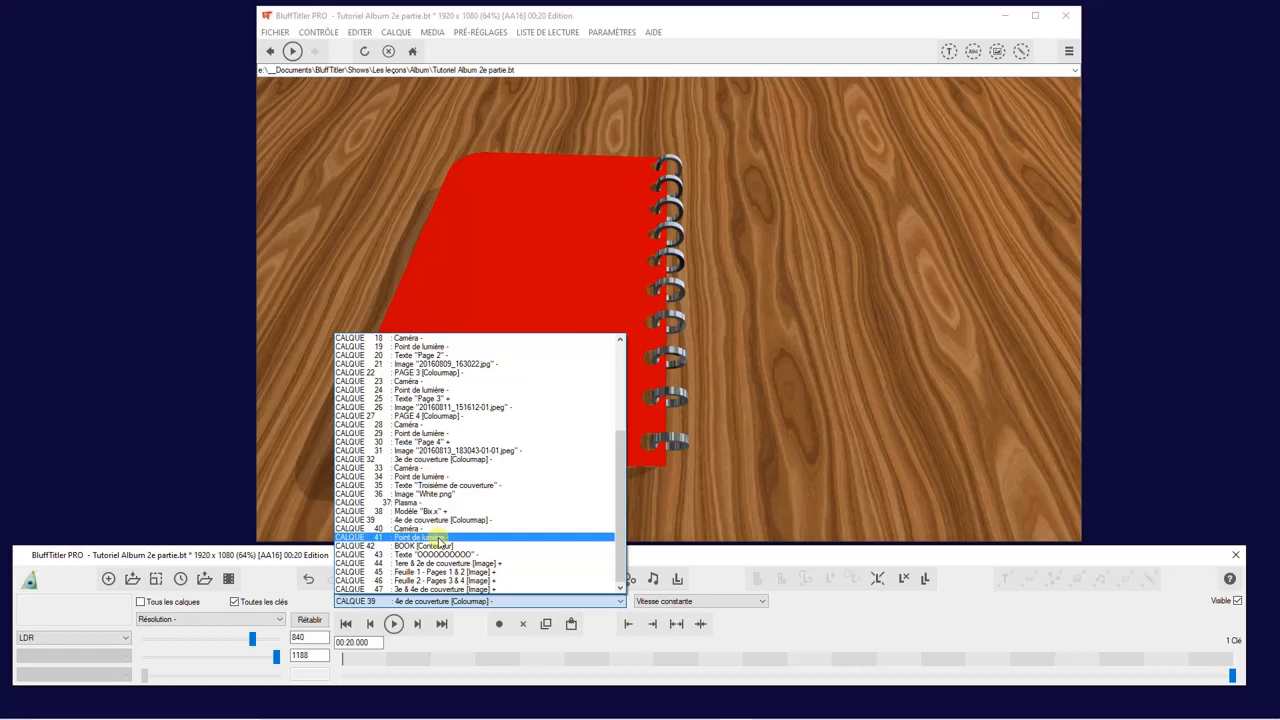
click(437, 529)
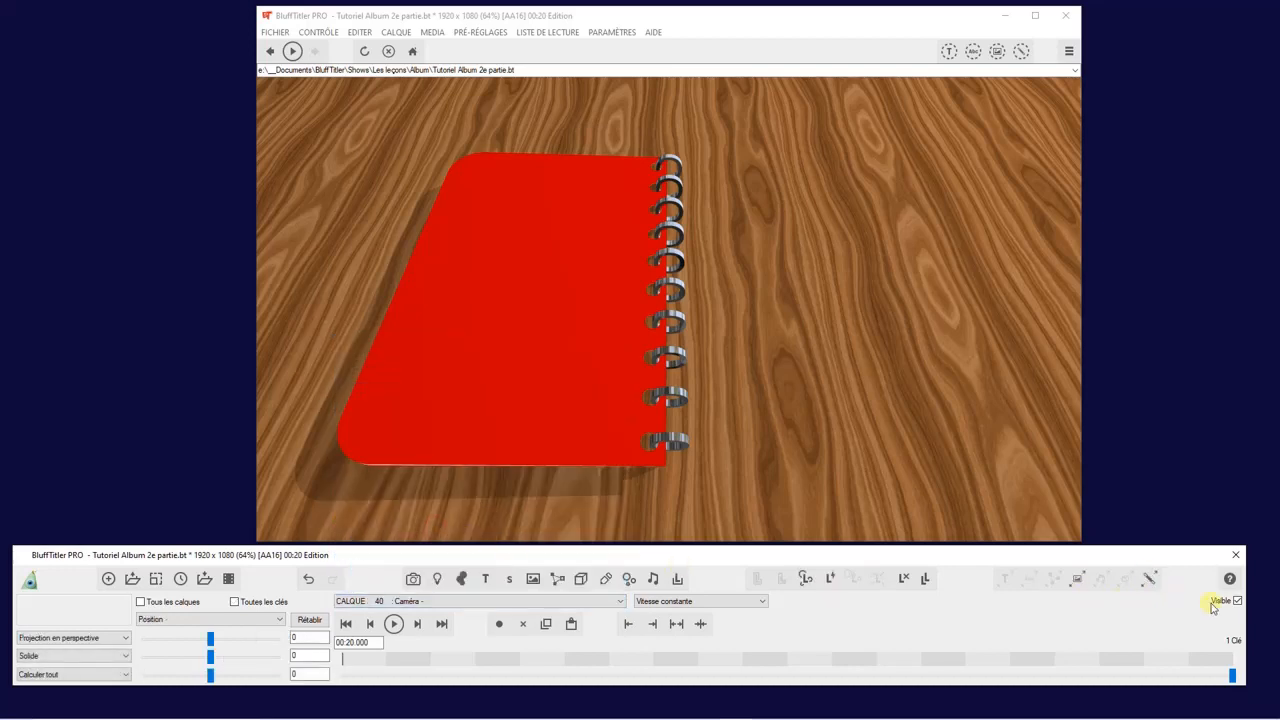
click(503, 601)
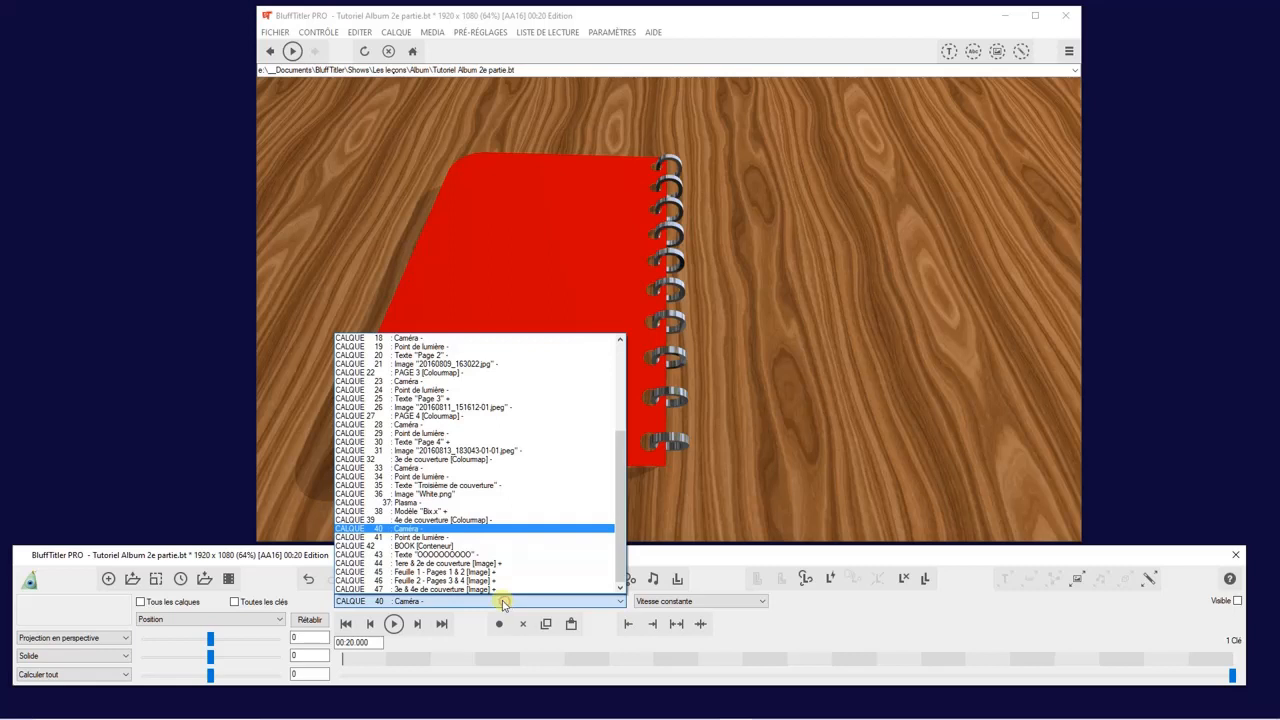
click(452, 538)
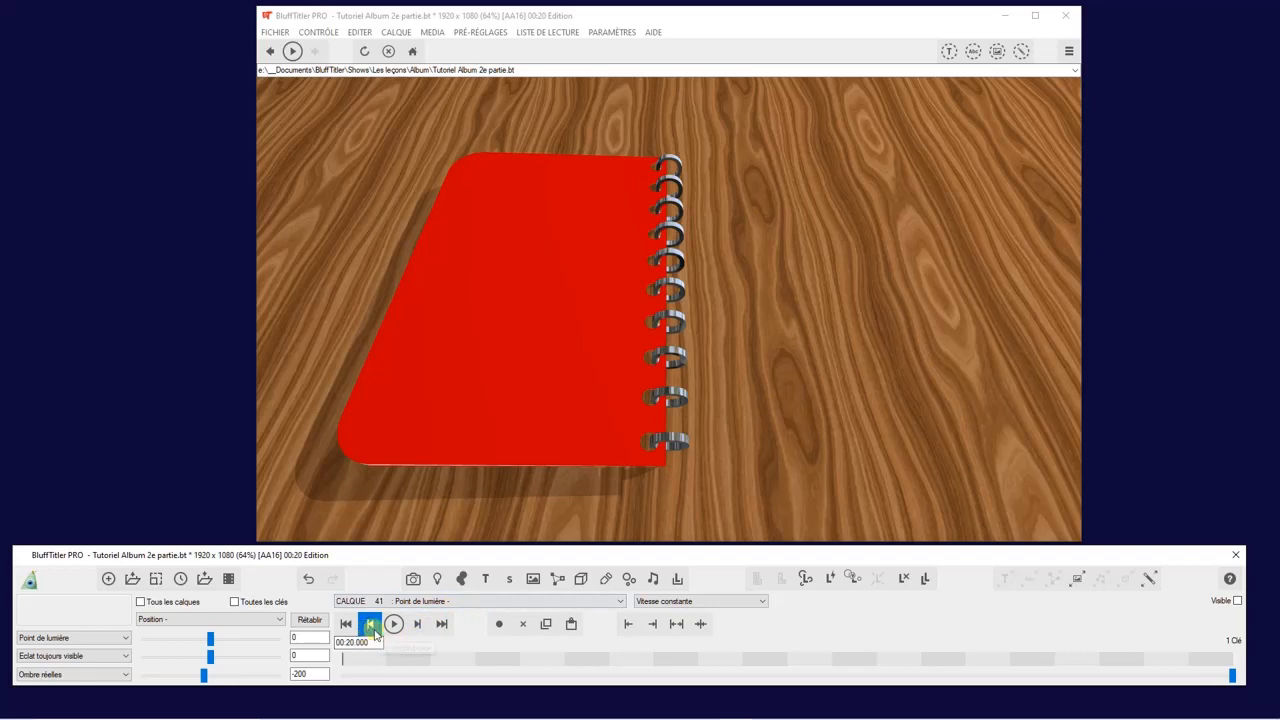
- Merge the Ribbon.bt show from the application's Sketch shows folder into the 4e de couverture colourmap layer, accepting the combination
click(396, 601)
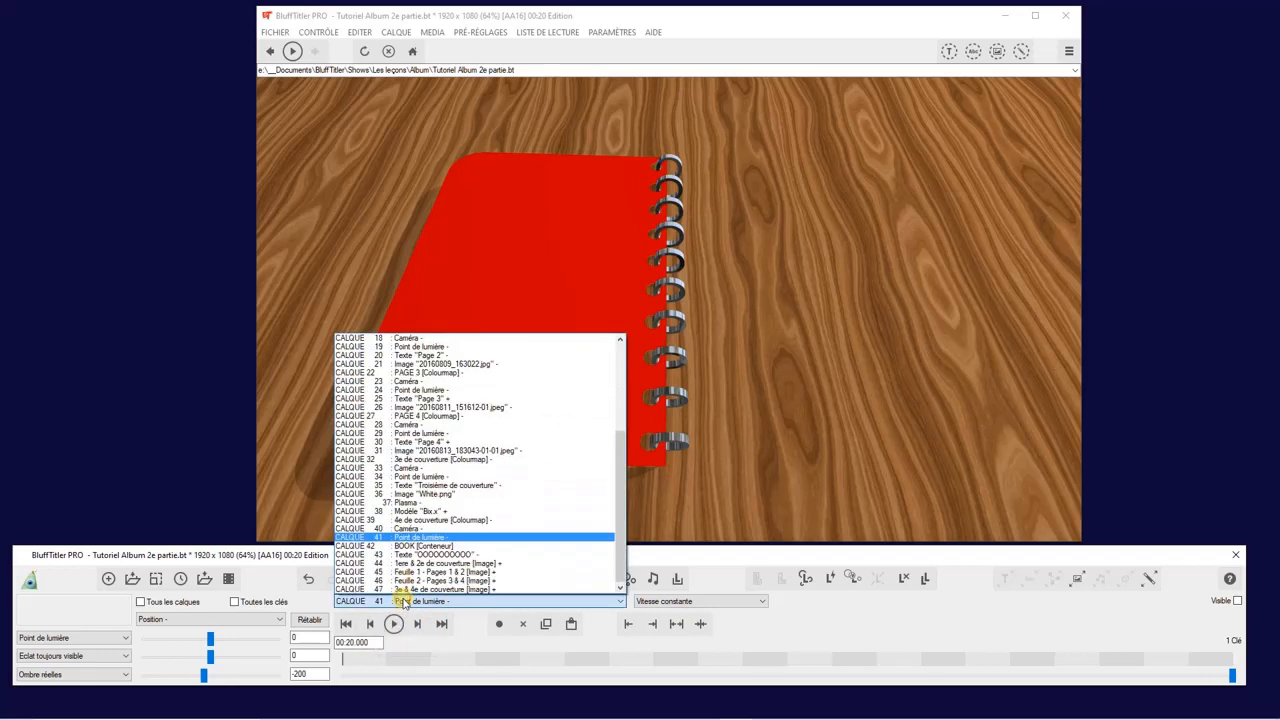
click(416, 520)
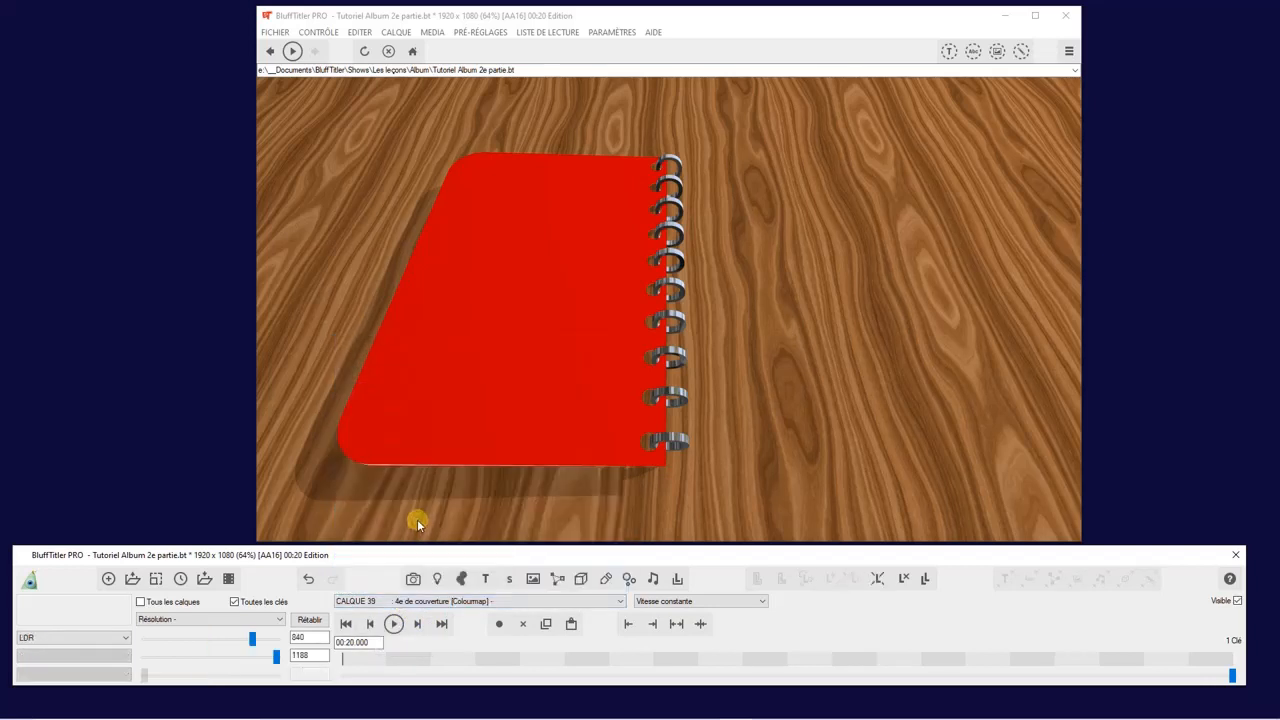
key(ctrl+m)
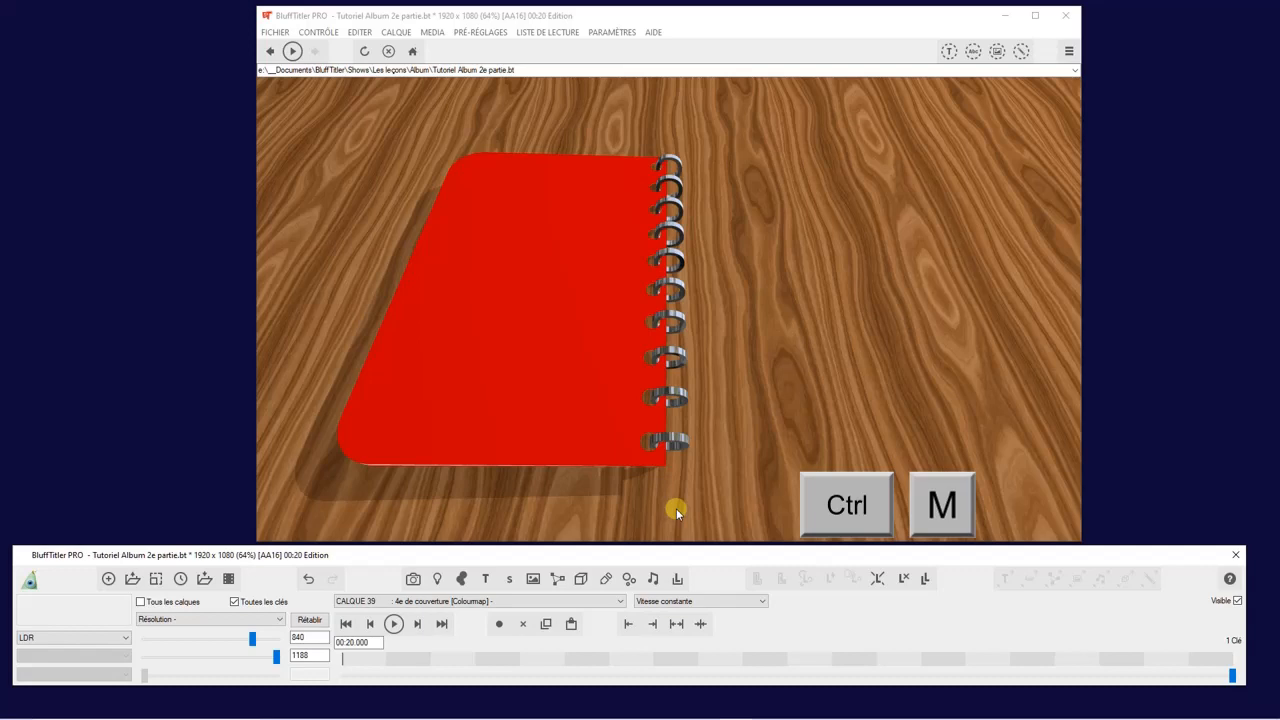
key(ctrl+o)
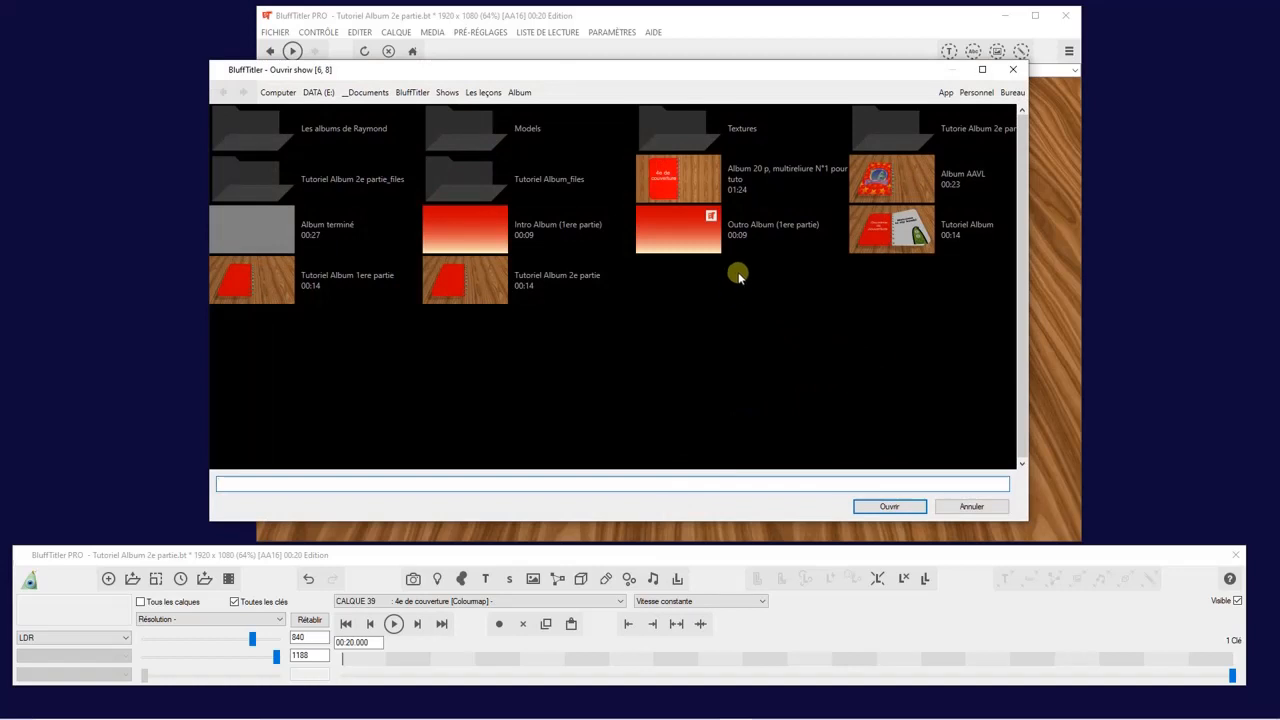
click(945, 95)
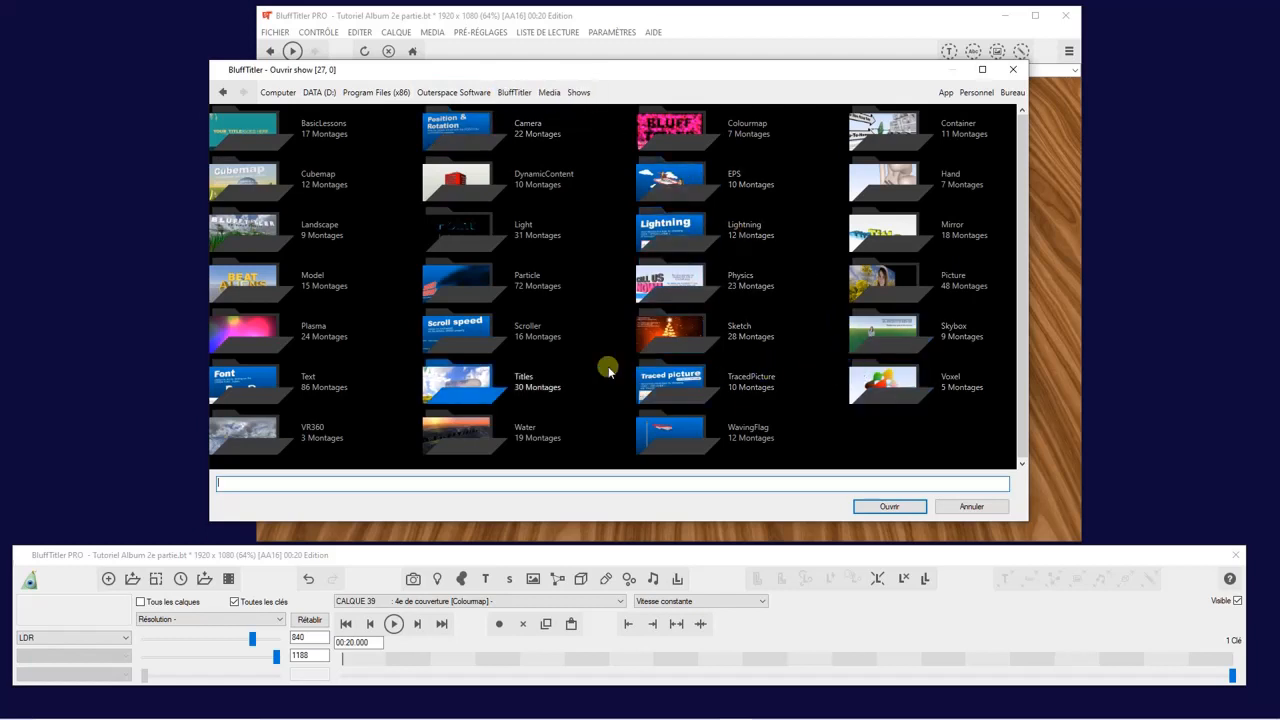
click(678, 344)
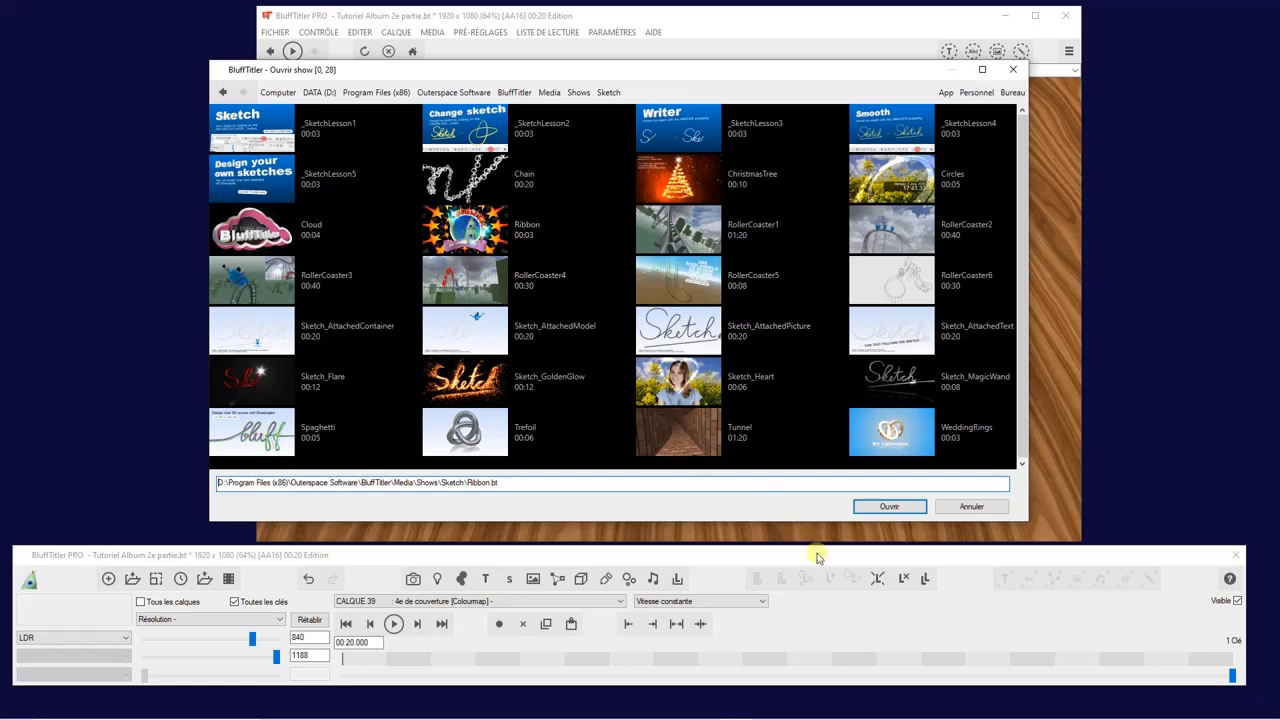
click(889, 507)
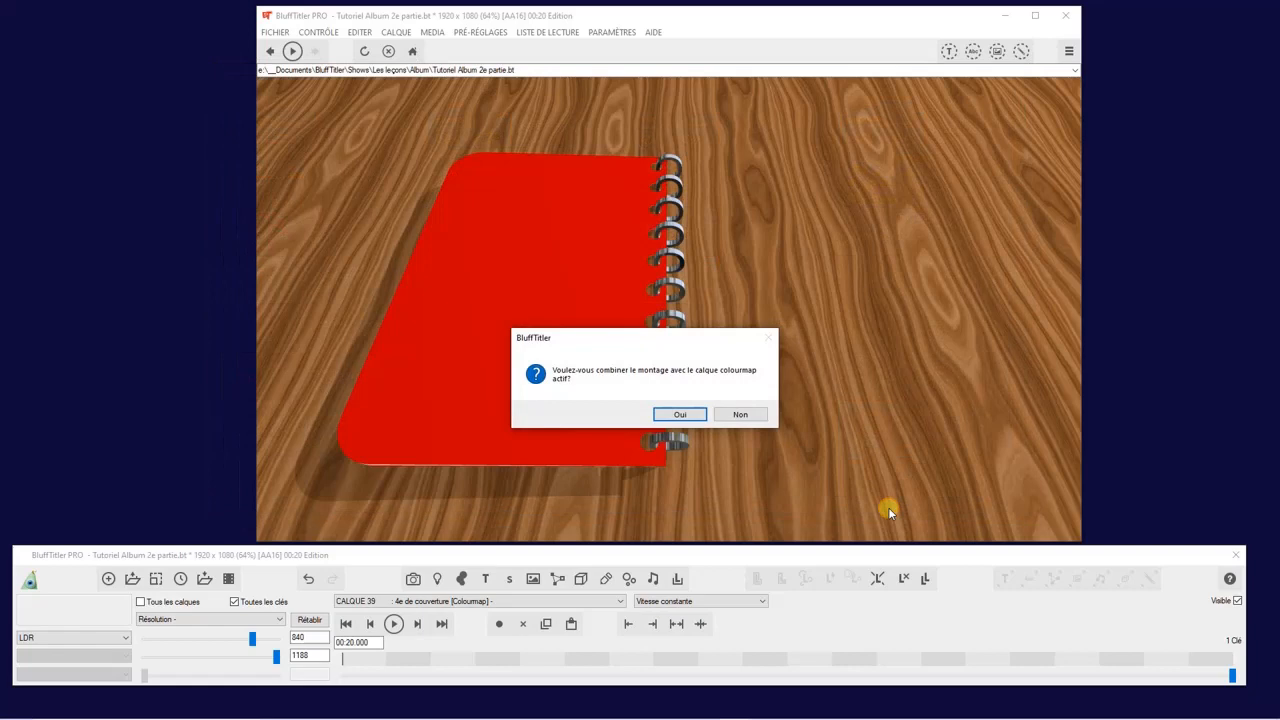
click(679, 414)
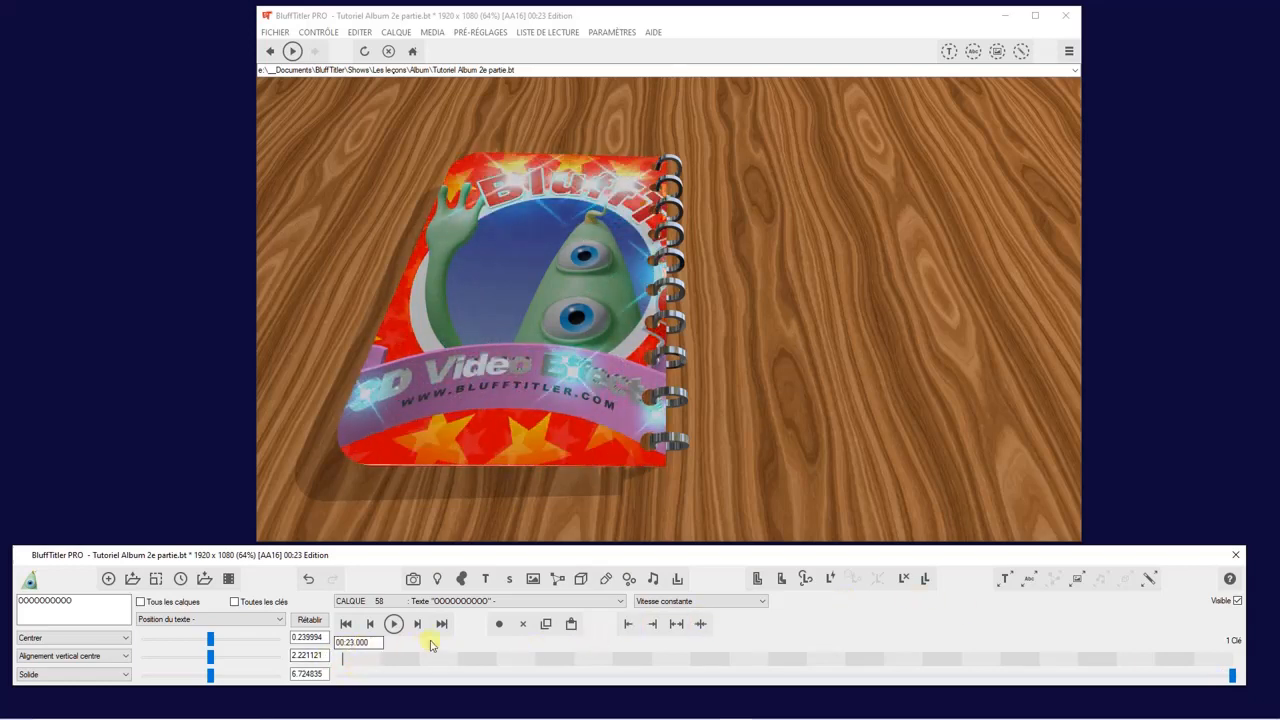
- Delete the hidden original camera and point light layers from the 4e de couverture colourmap group
click(494, 601)
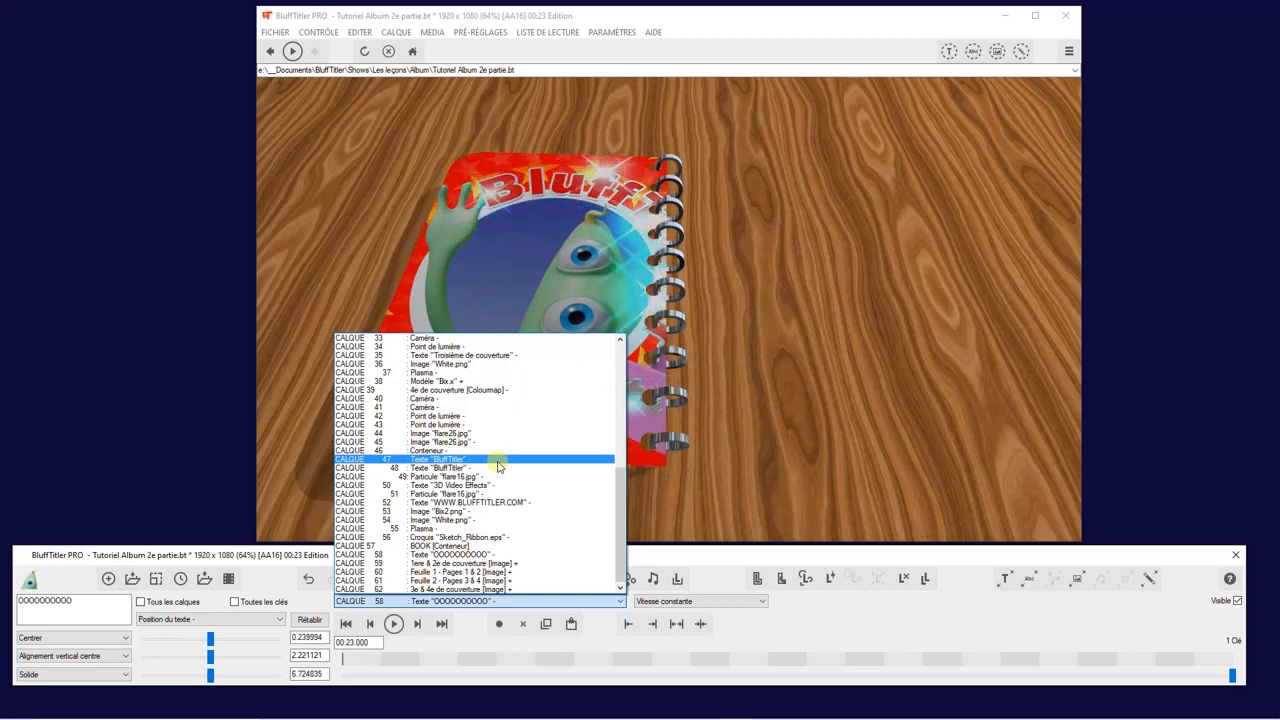
click(465, 399)
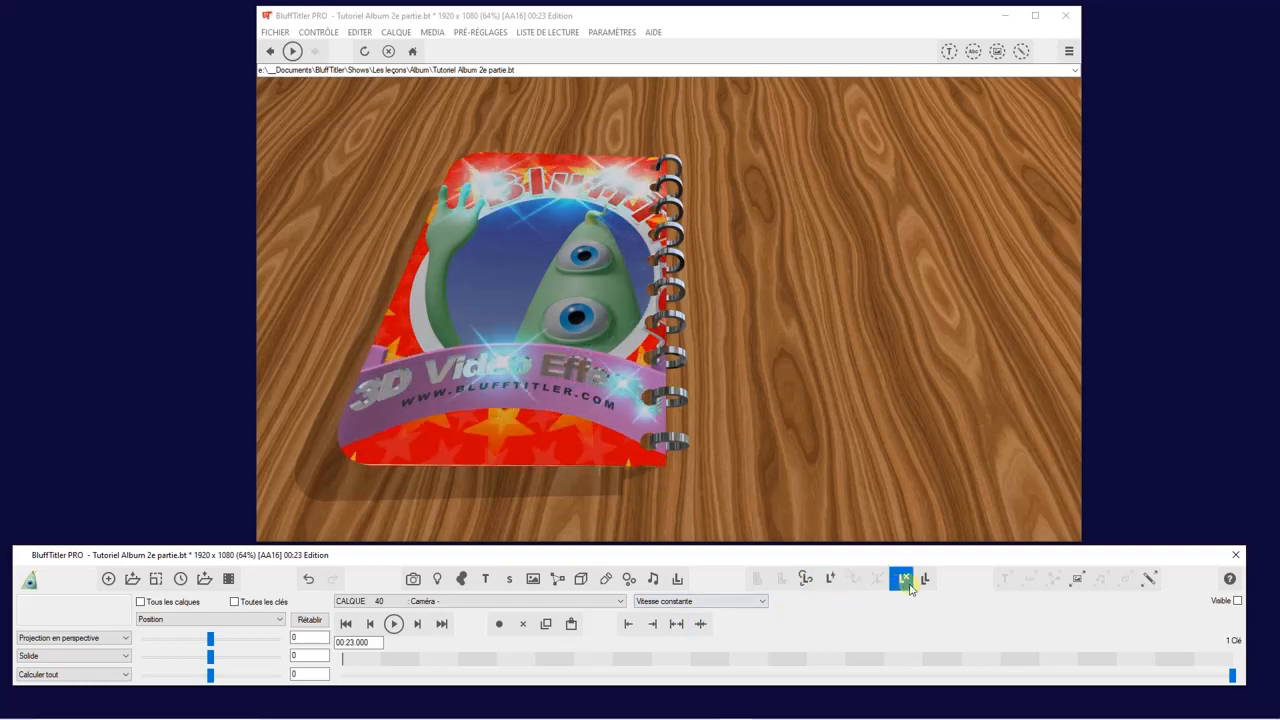
click(512, 601)
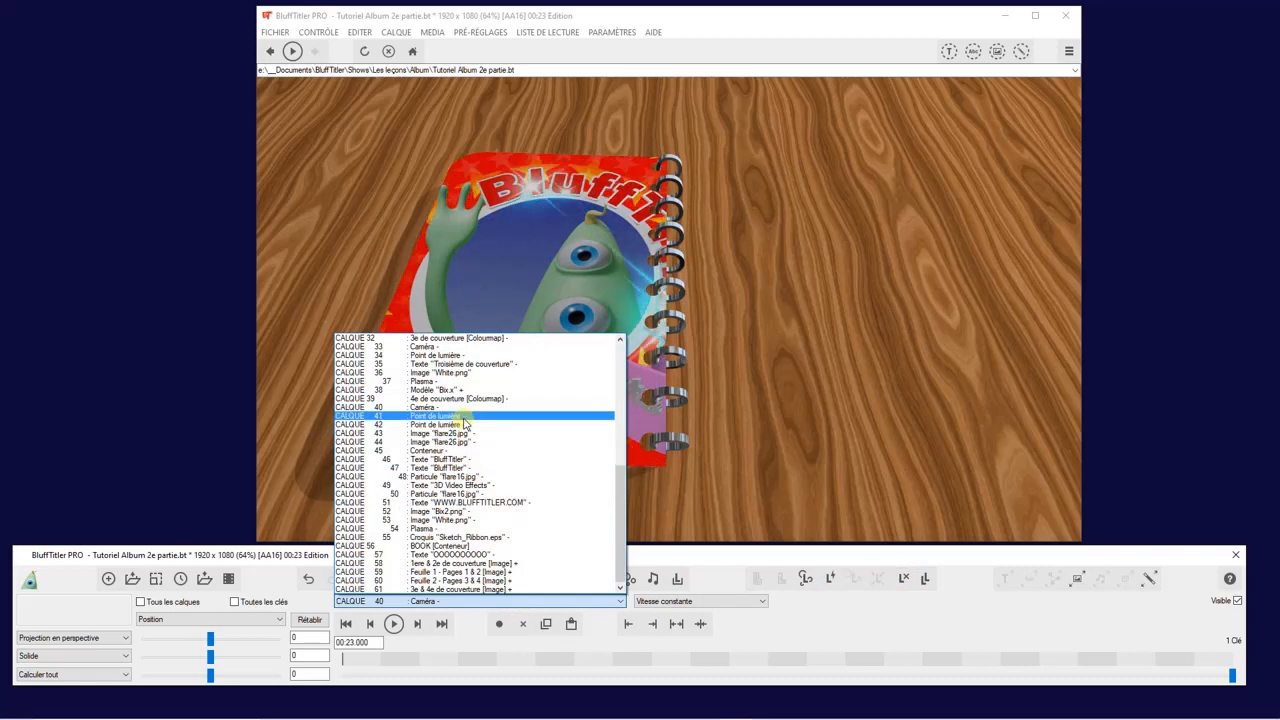
click(462, 416)
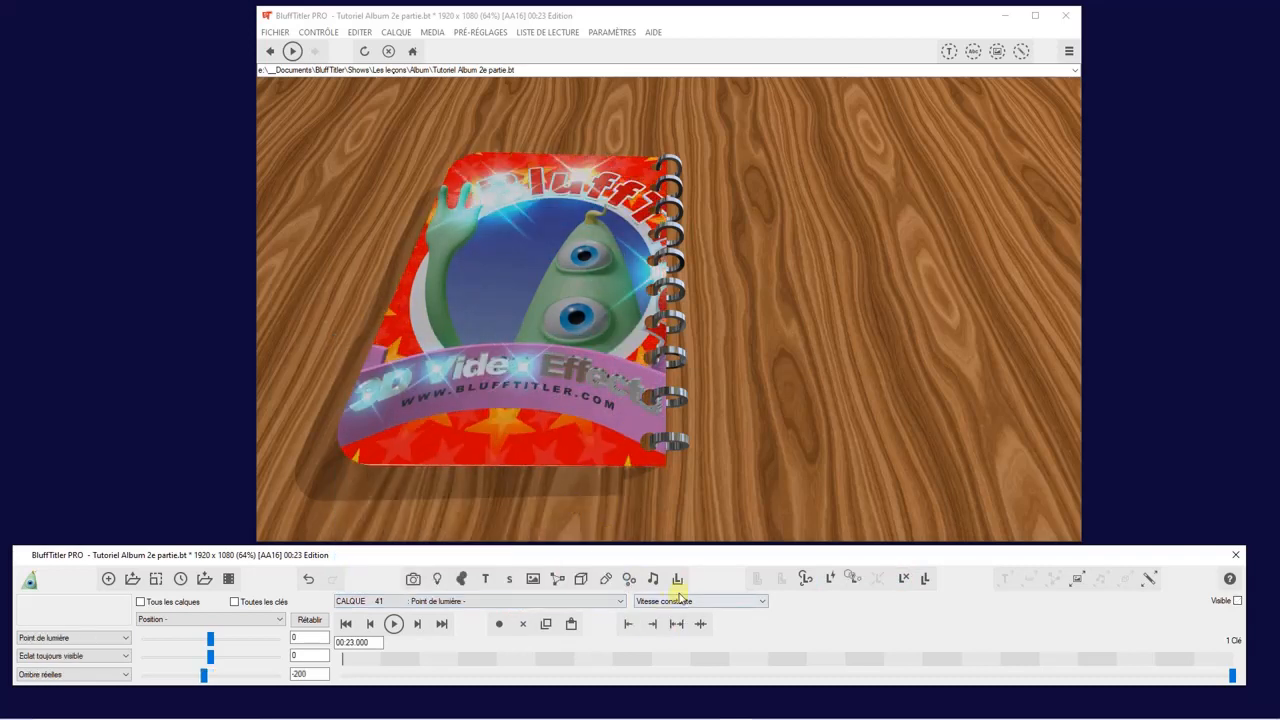
click(905, 580)
click(905, 580)
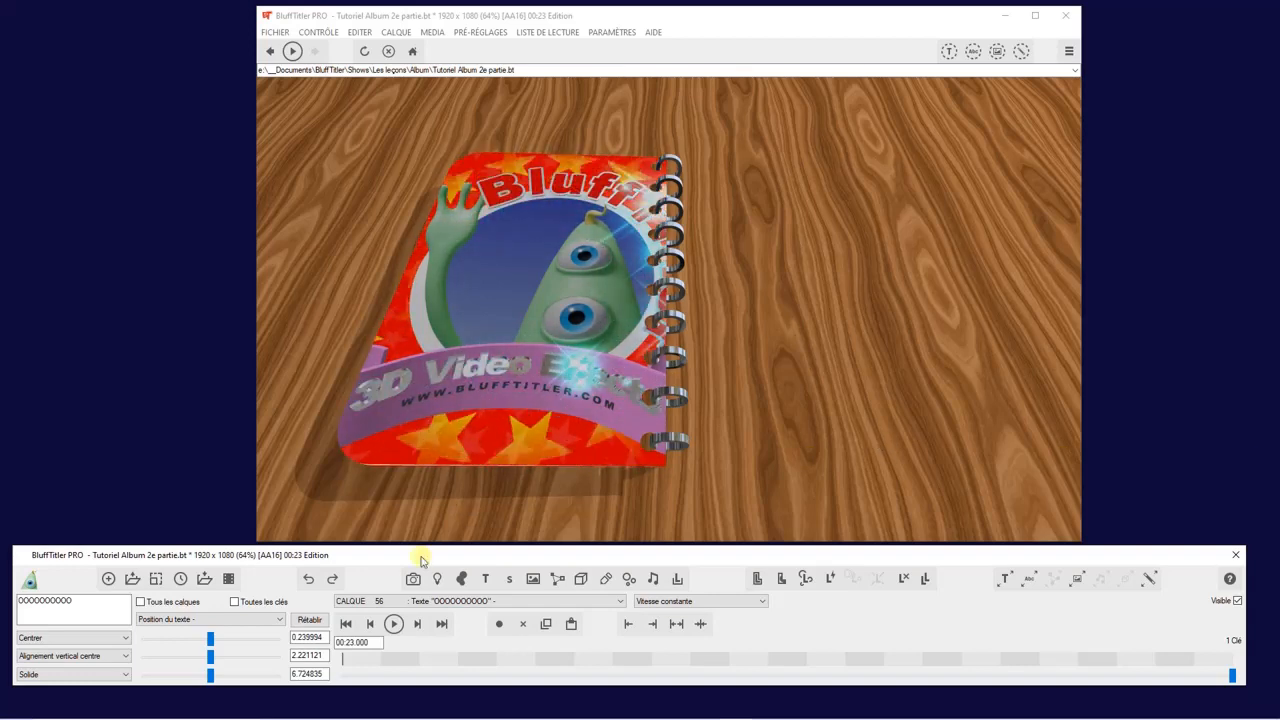
- Scale the container layer of the 4e de couverture group uniformly to a size of 0.6566 on all three axes
click(455, 602)
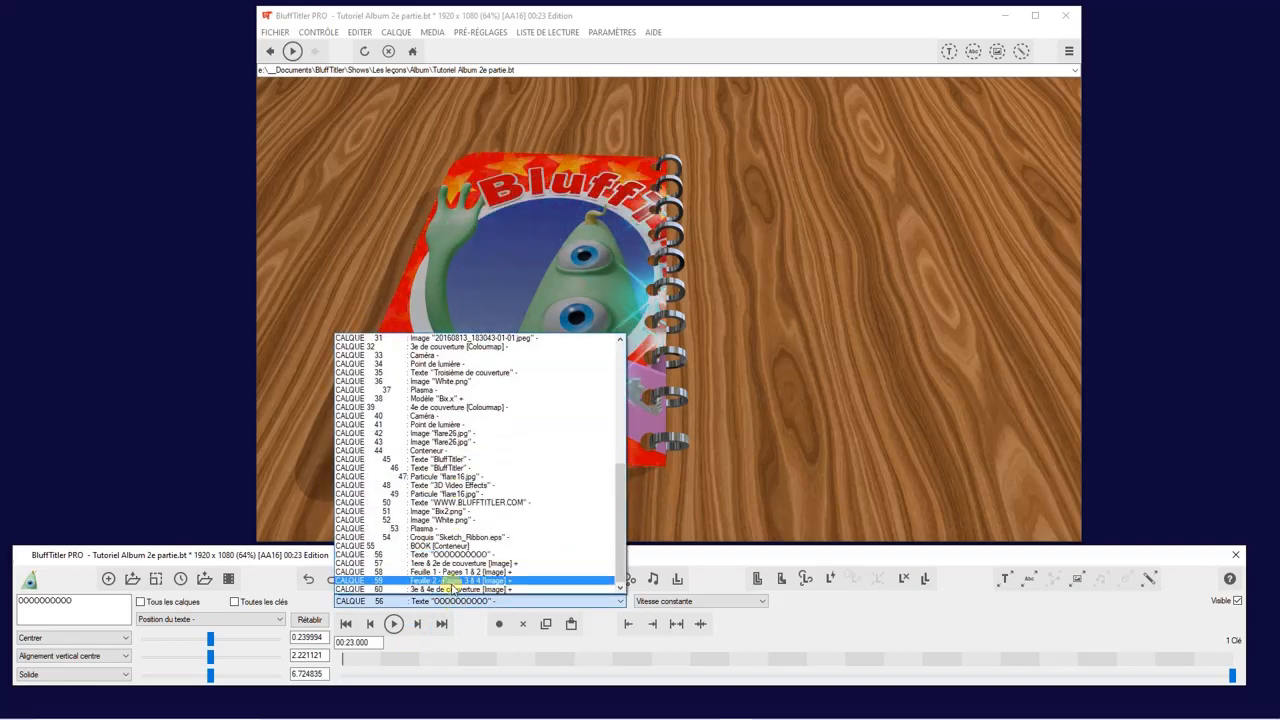
click(440, 450)
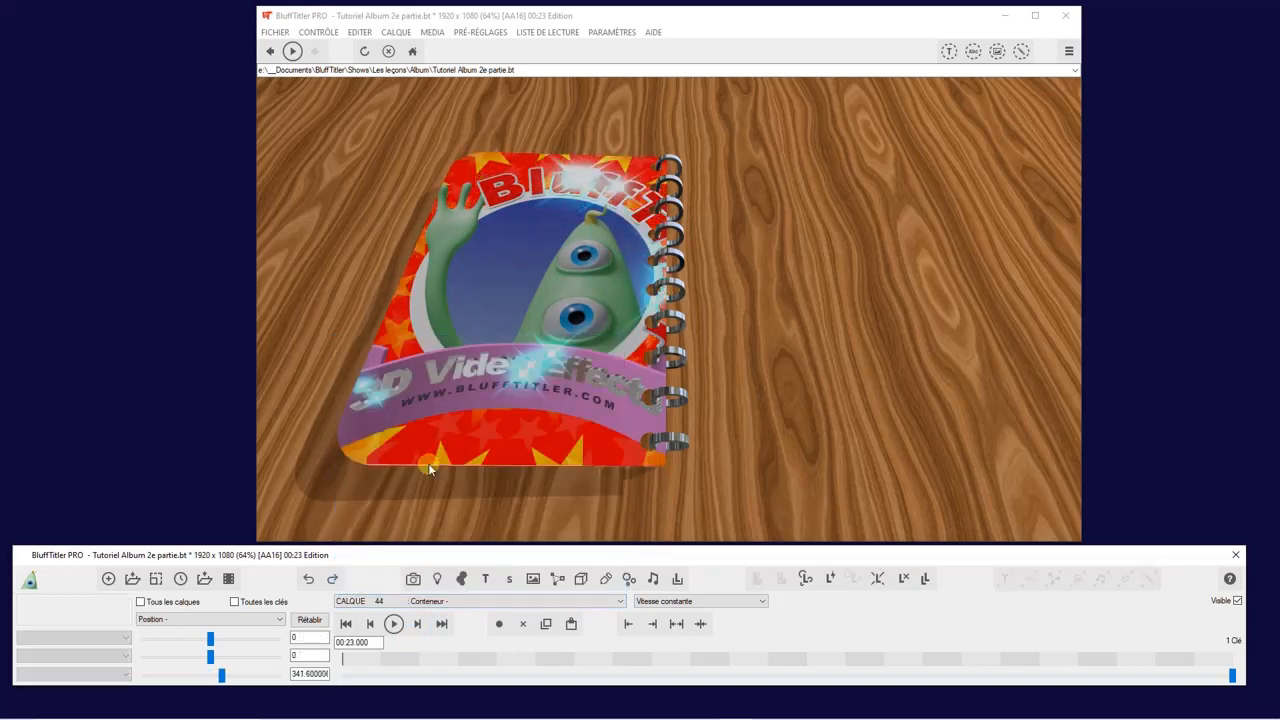
click(175, 619)
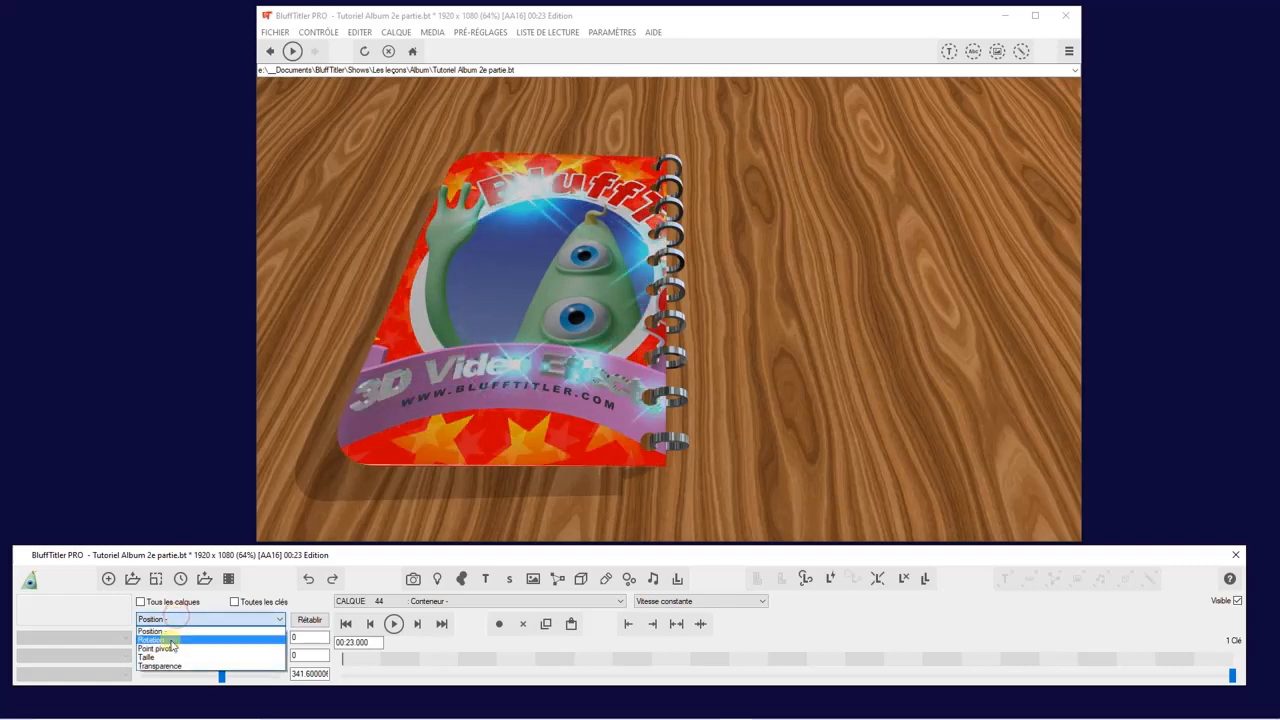
click(165, 657)
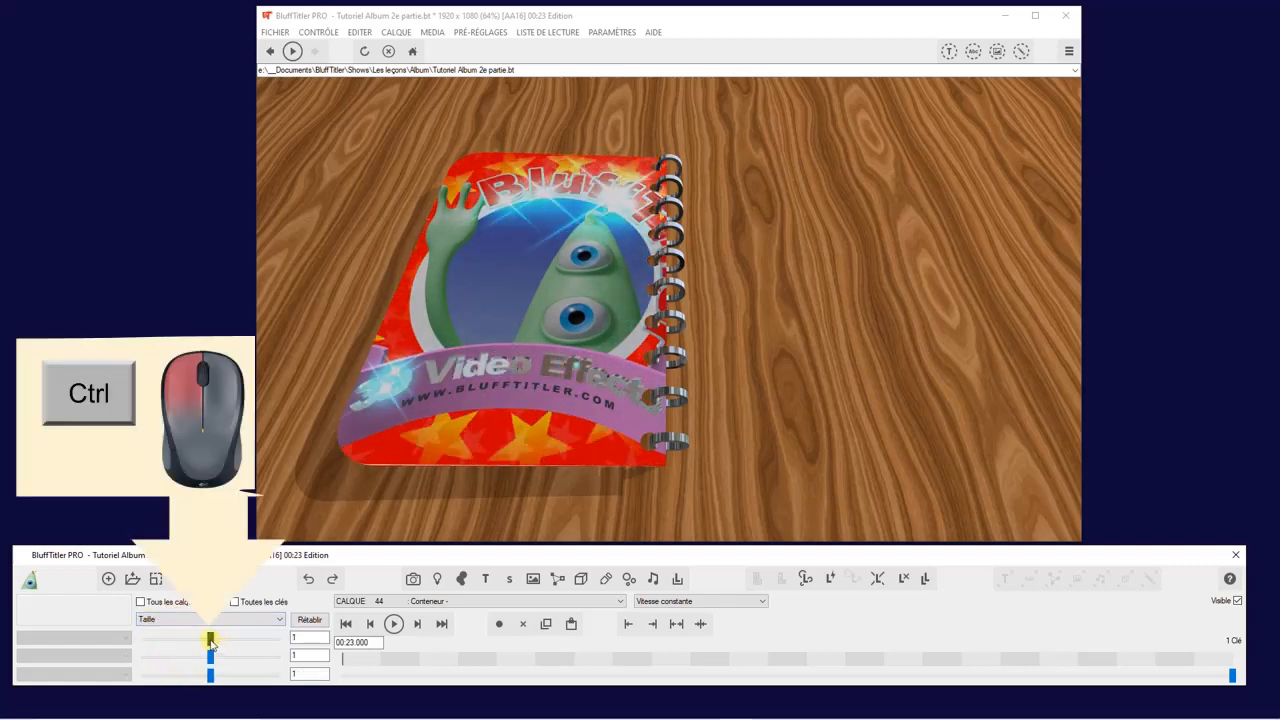
ctrl+drag(210, 641, 187, 641)
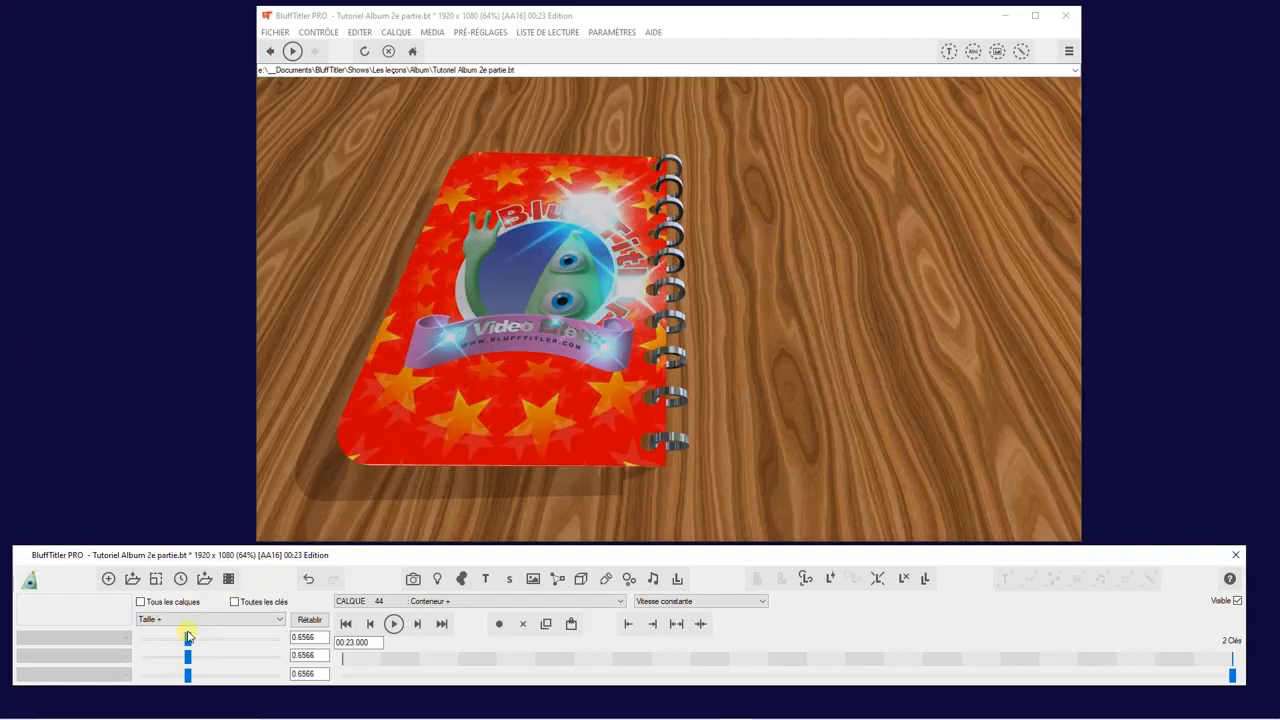
- Change the first "BluffTitler" text layer inside the 4e de couverture container to "Atelier Audio Visuel"
click(466, 601)
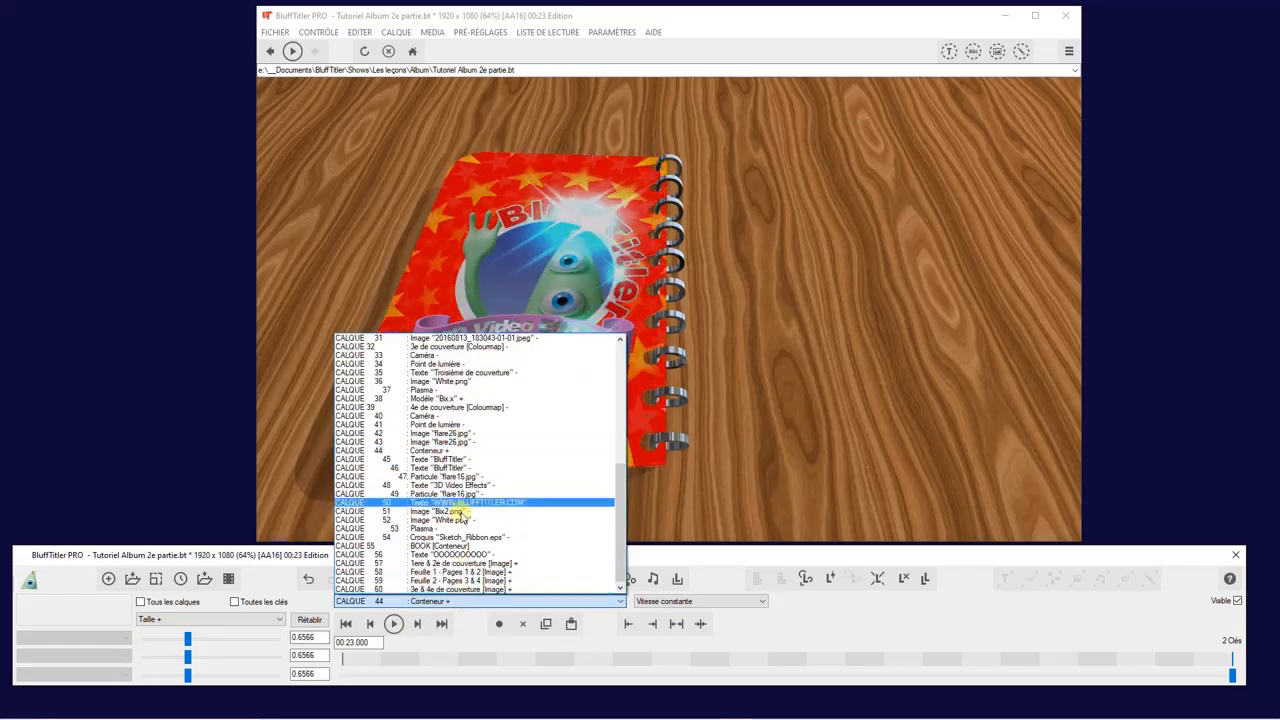
click(440, 459)
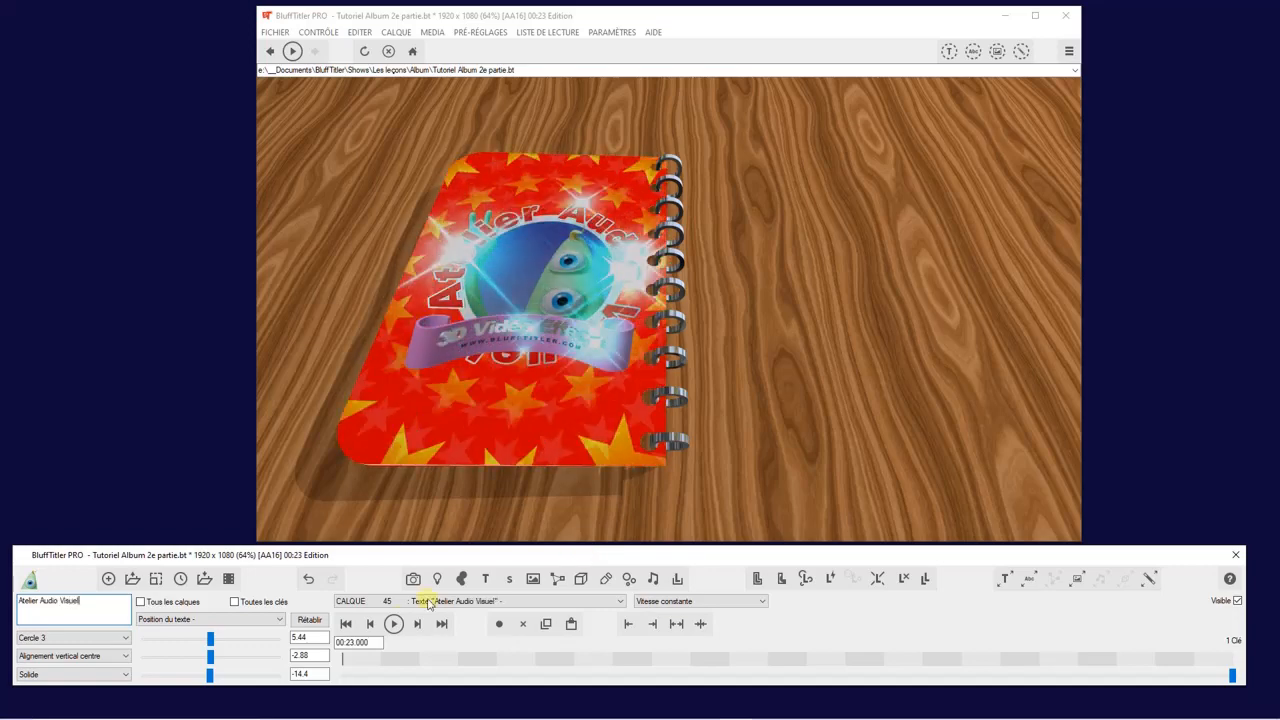
- Reduce the font size of the first "Atelier Audio Visuel" text layer to 0.2122 on all its keys
click(187, 620)
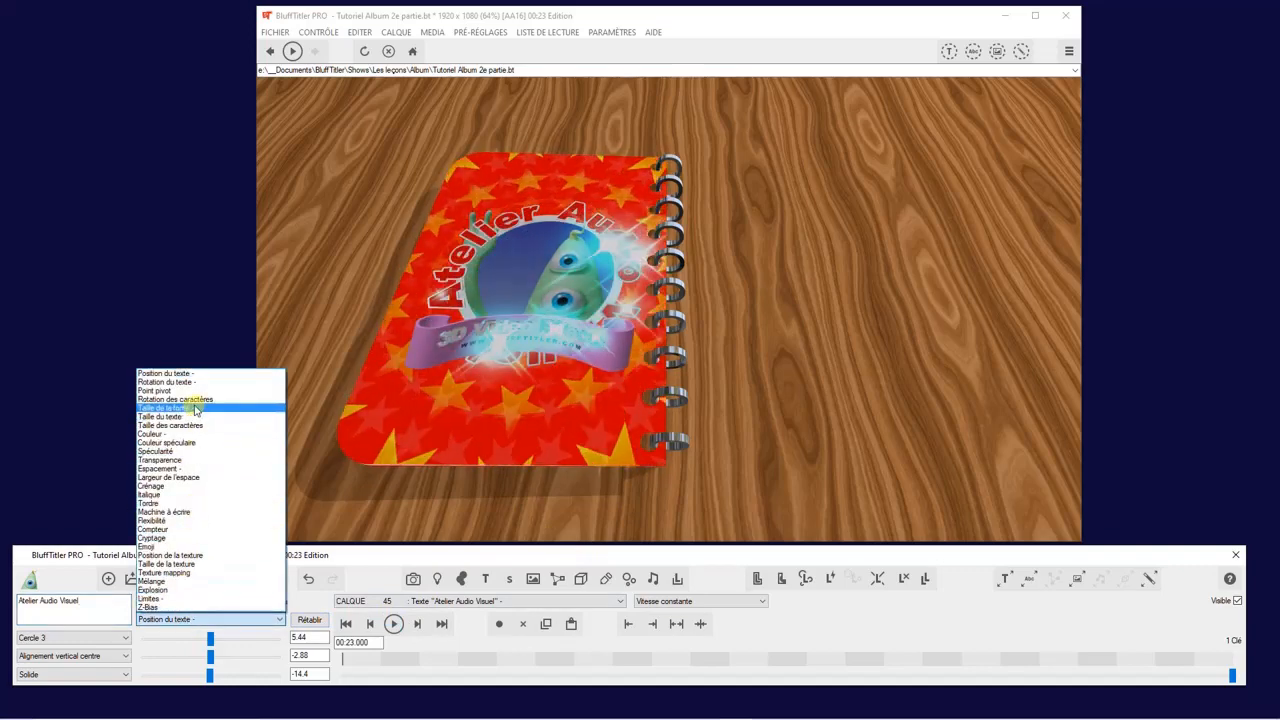
click(196, 409)
drag(177, 641, 157, 623)
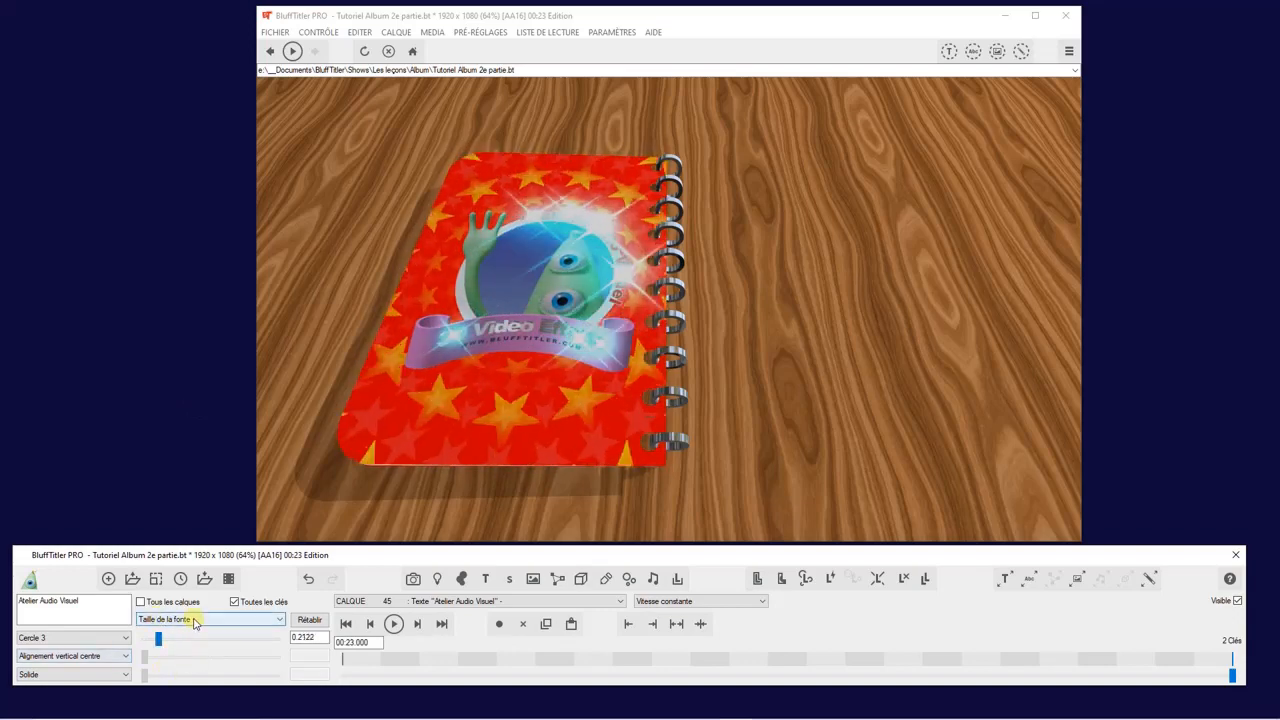
- Colour the first "Atelier Audio Visuel" text layer pure blue, with red 0, green 0 and blue 255
click(195, 619)
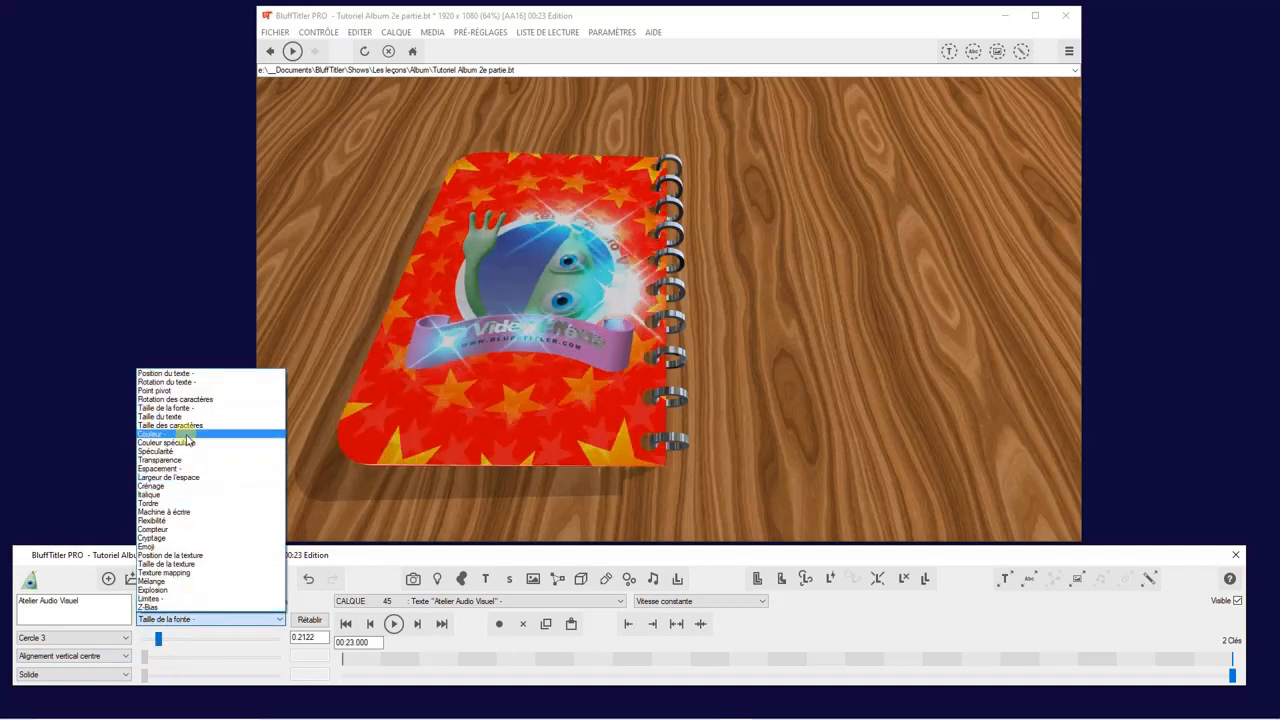
click(187, 434)
drag(228, 661, 277, 661)
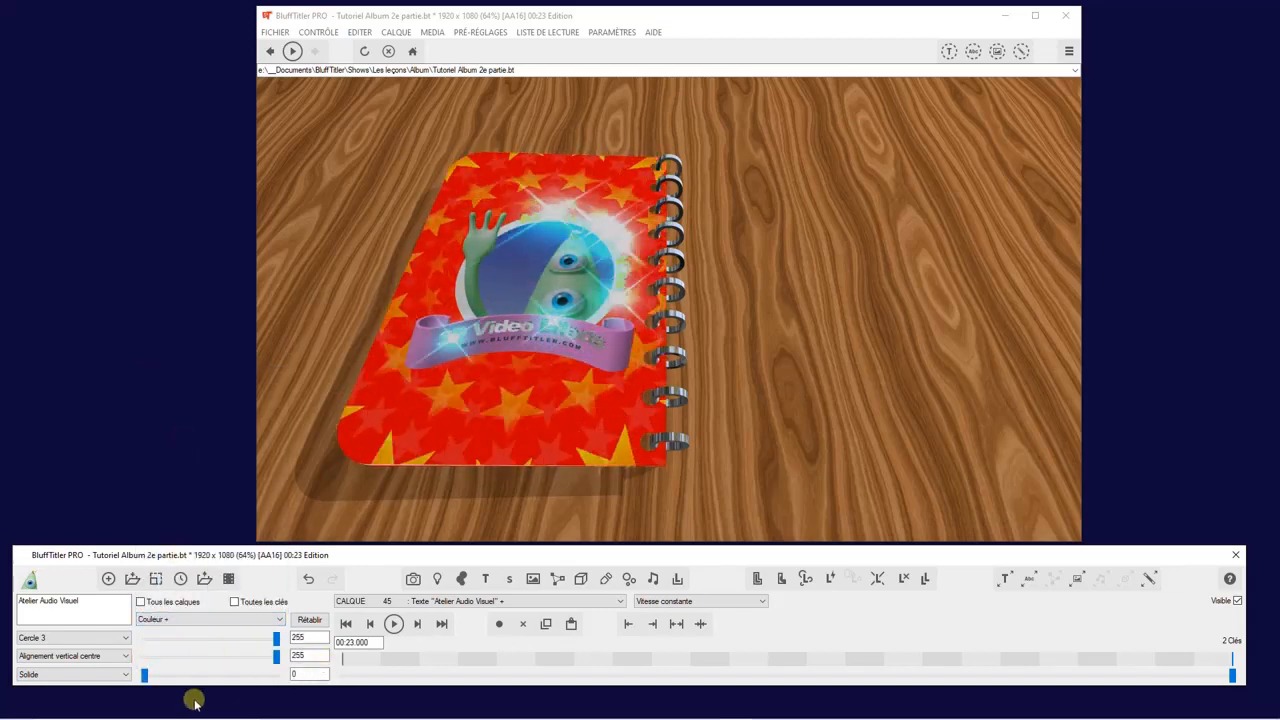
mouse_move(144, 675)
mouse_down()
mouse_move(274, 686)
mouse_move(144, 656)
mouse_up()
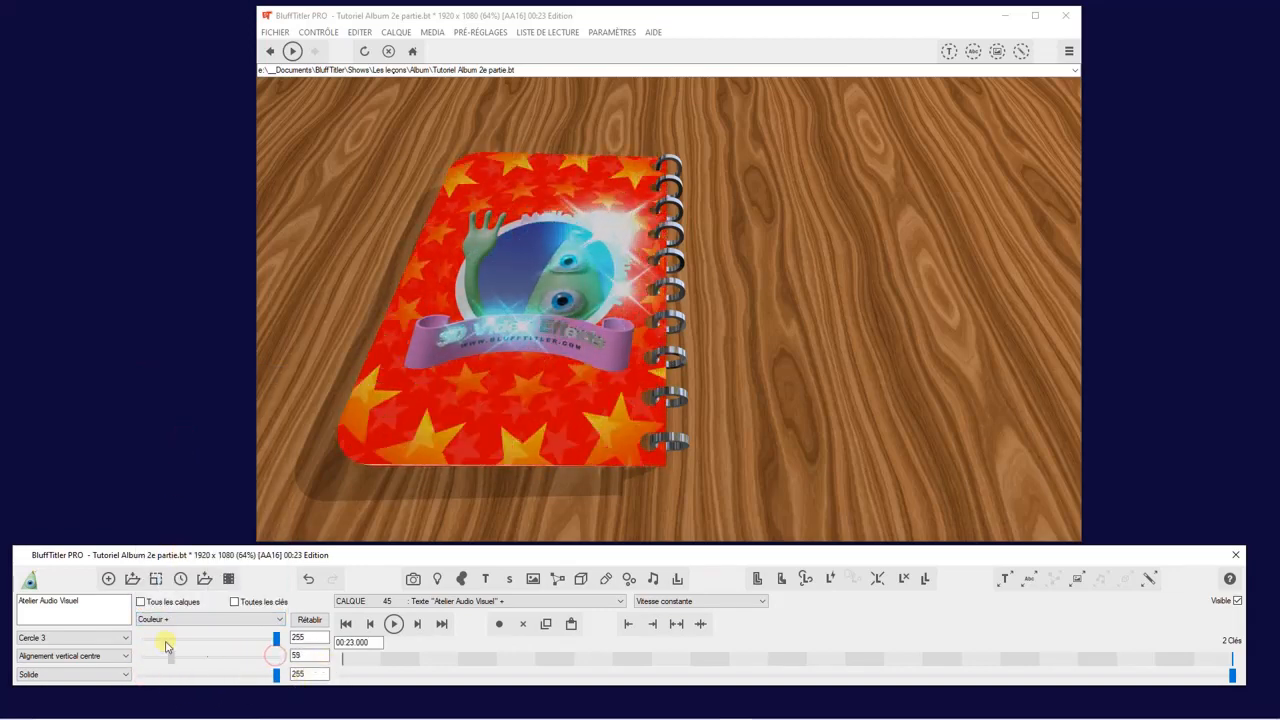
drag(277, 637, 144, 637)
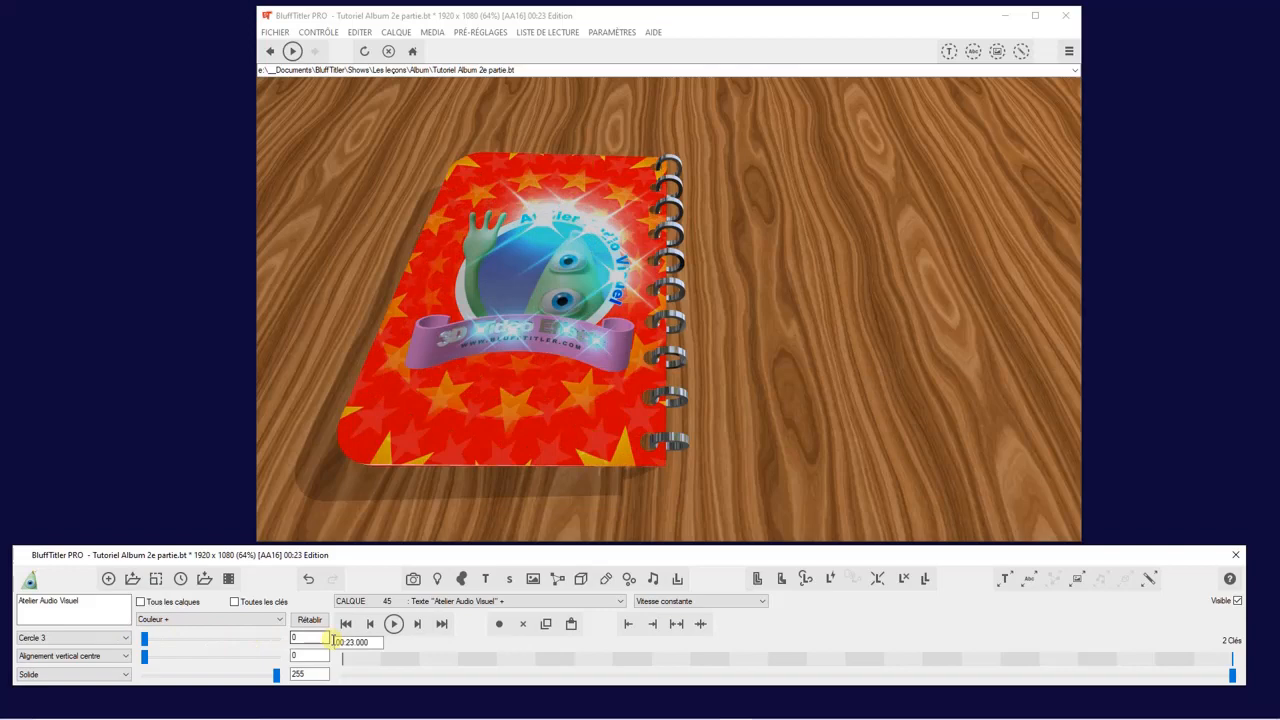
- Hide both flare16.jpg particle layers in the 4e de couverture container and play the show
click(514, 601)
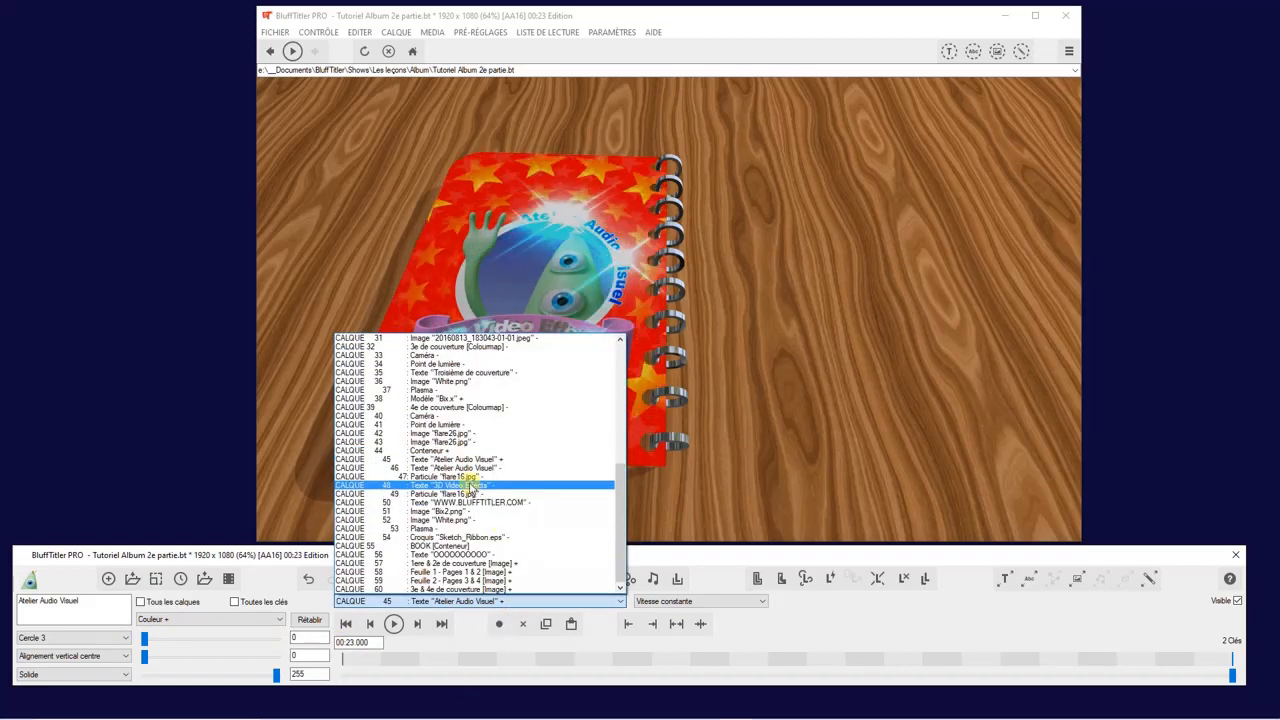
click(470, 479)
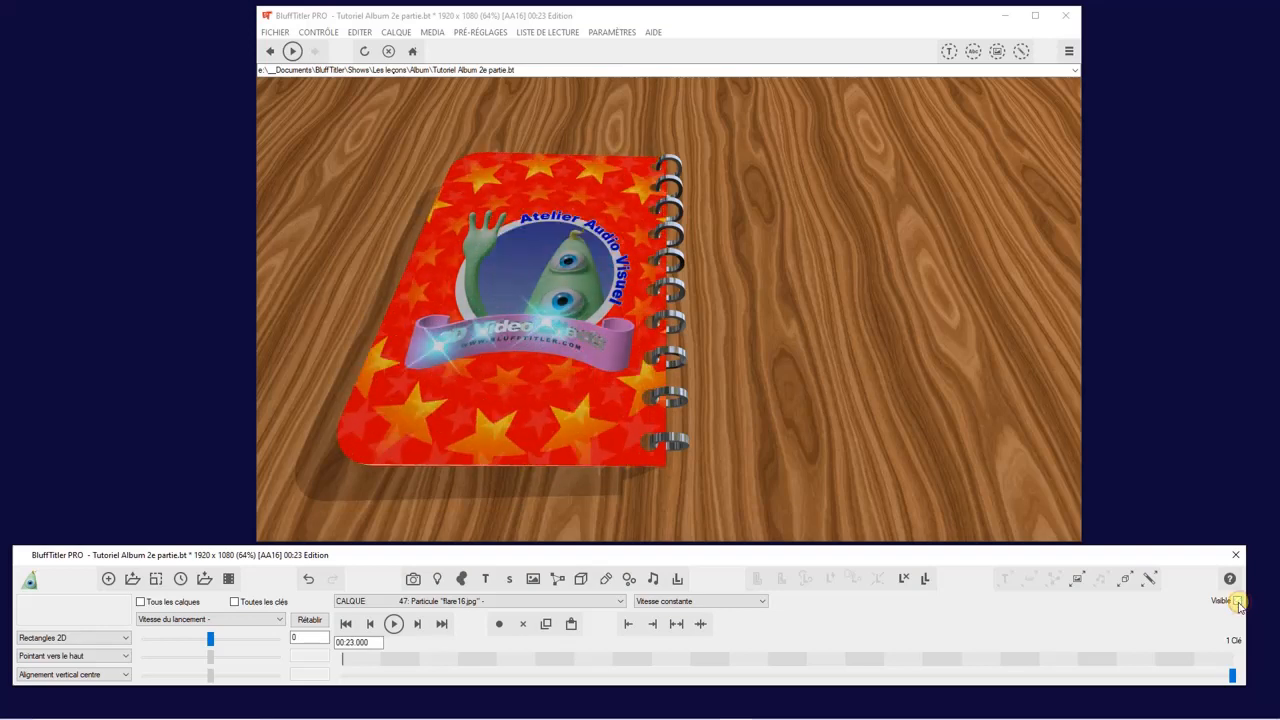
click(503, 601)
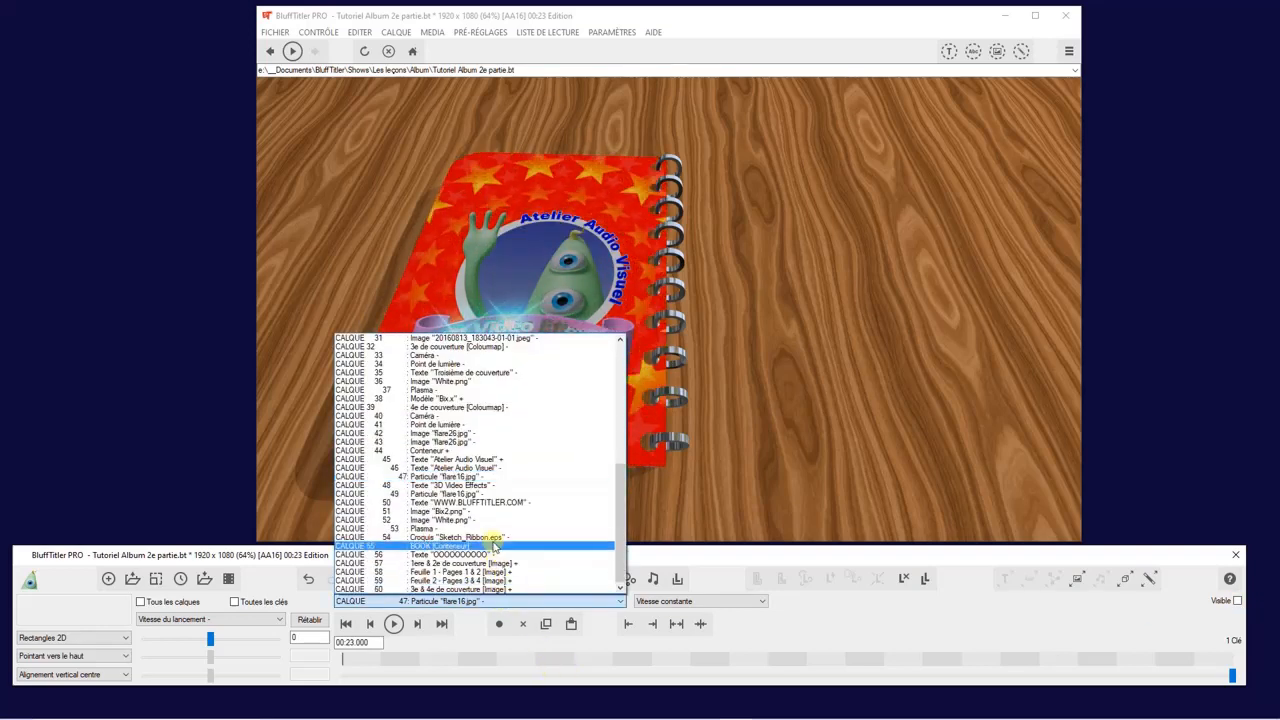
click(465, 493)
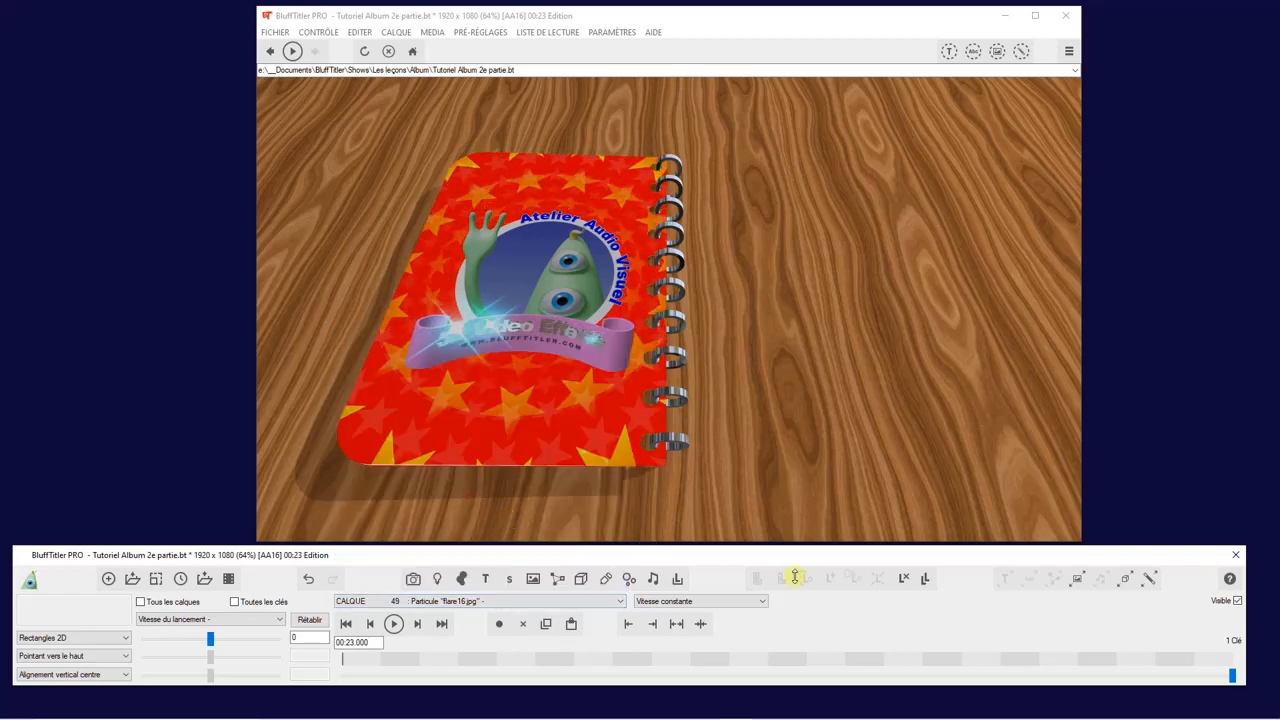
click(1238, 601)
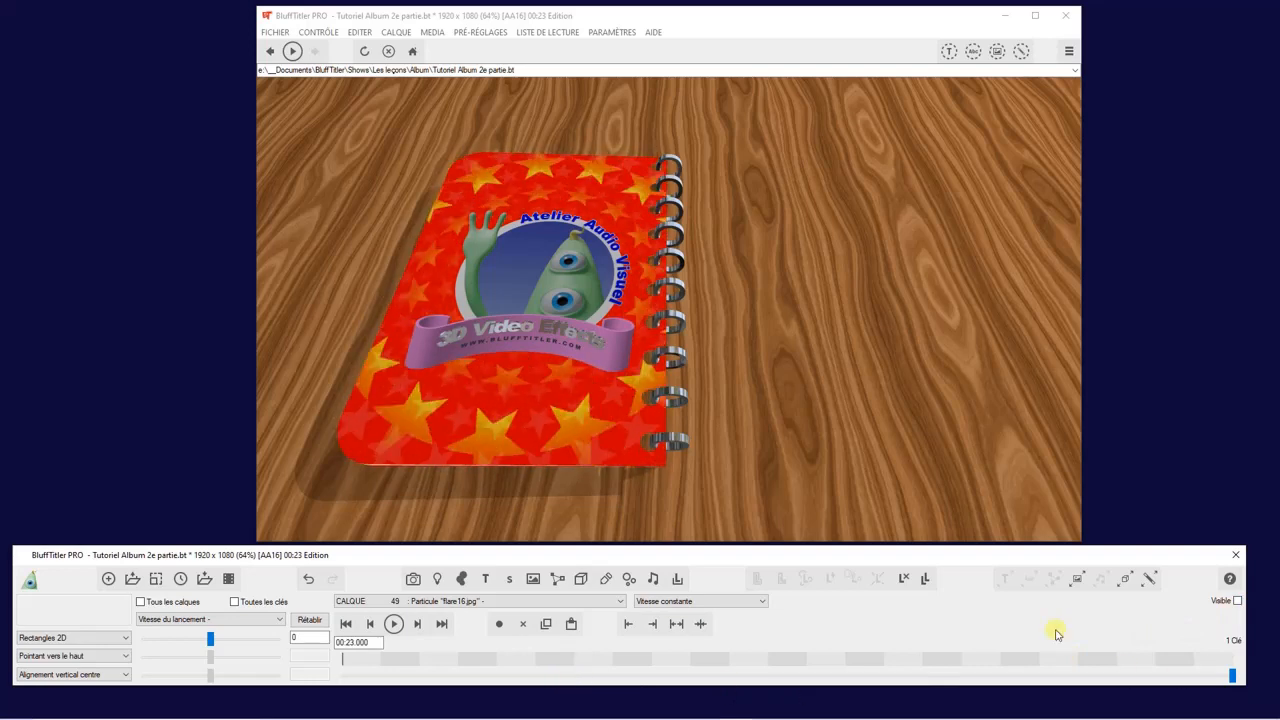
click(394, 624)
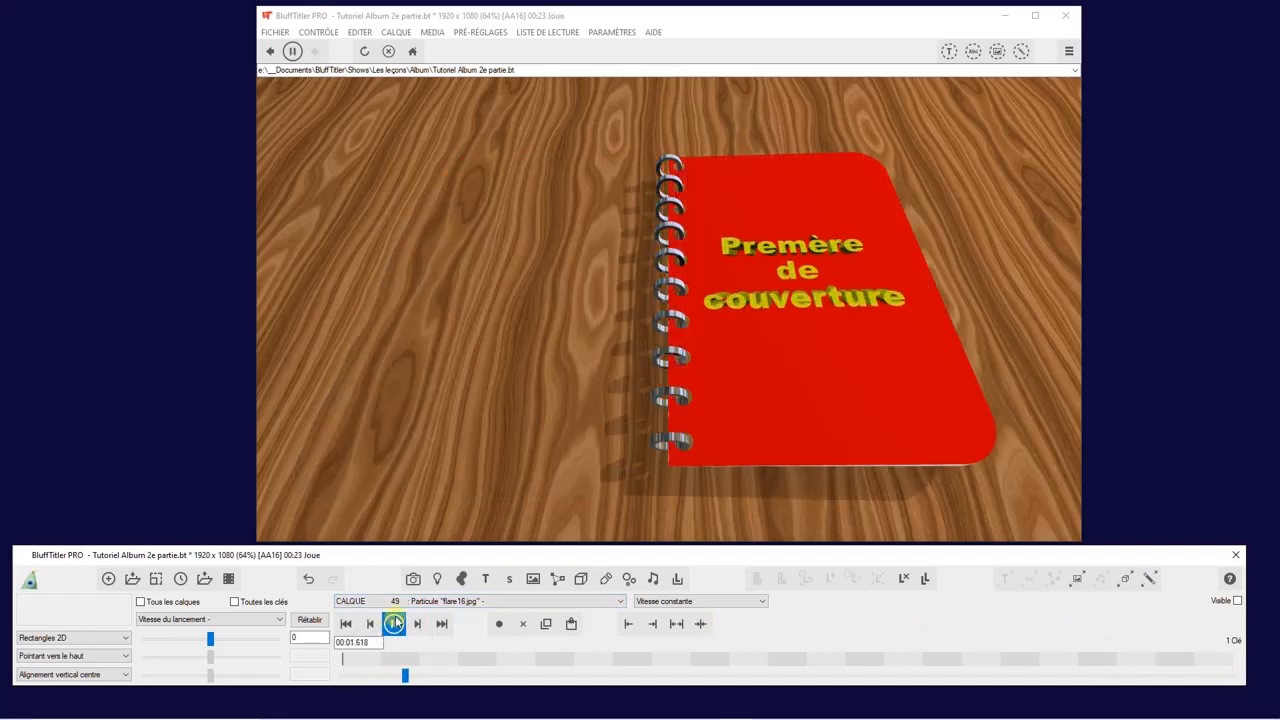